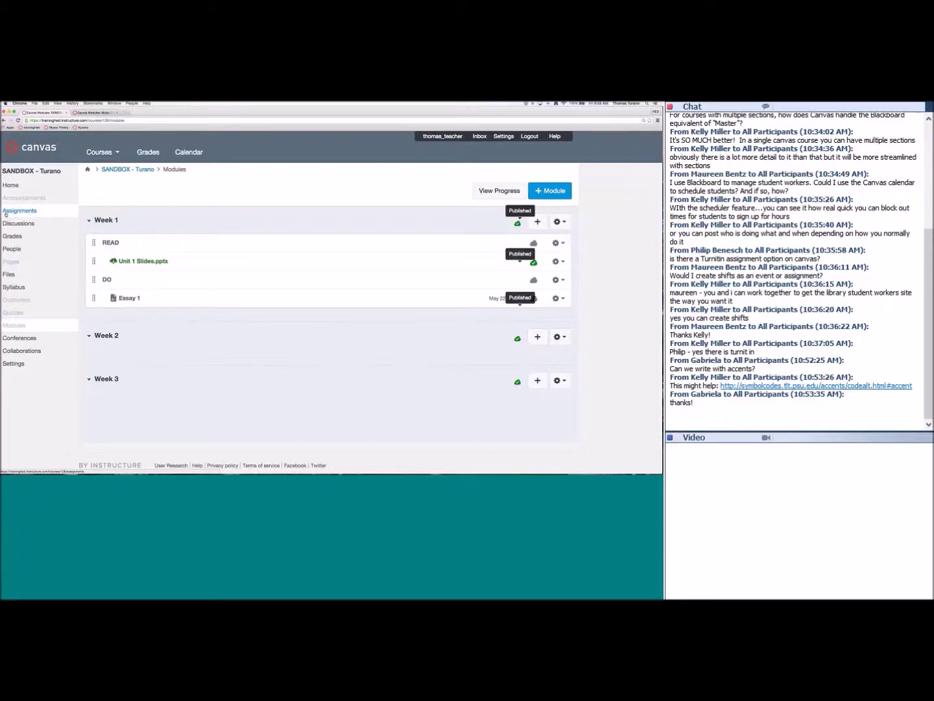
# - Delete the empty duplicate Assignments group from the course's assignments page
pyautogui.click(6, 214)
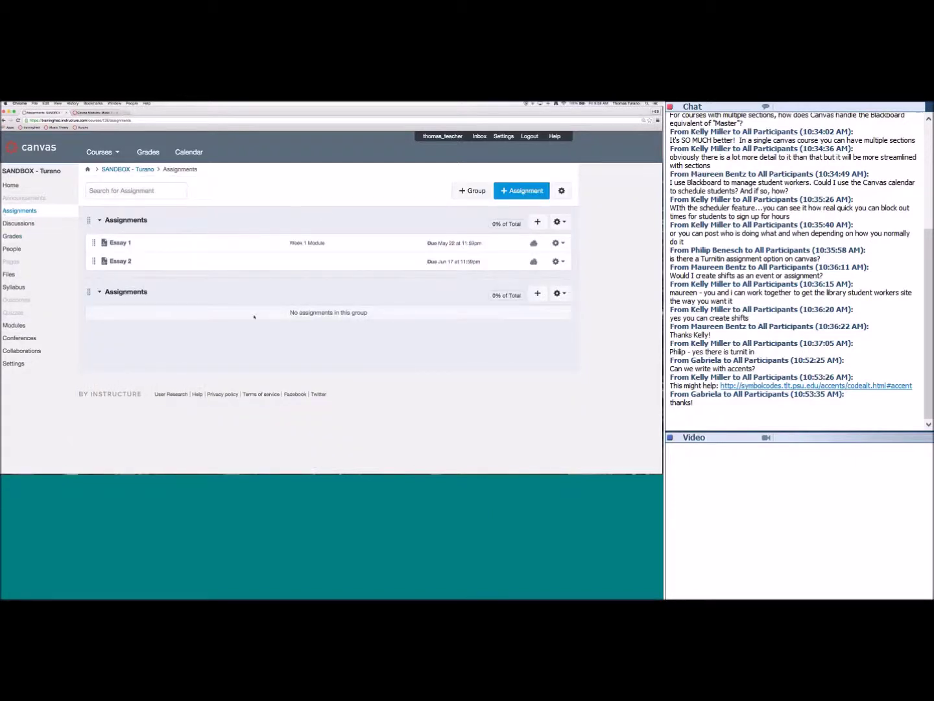
pyautogui.click(557, 293)
pyautogui.click(522, 333)
pyautogui.click(370, 223)
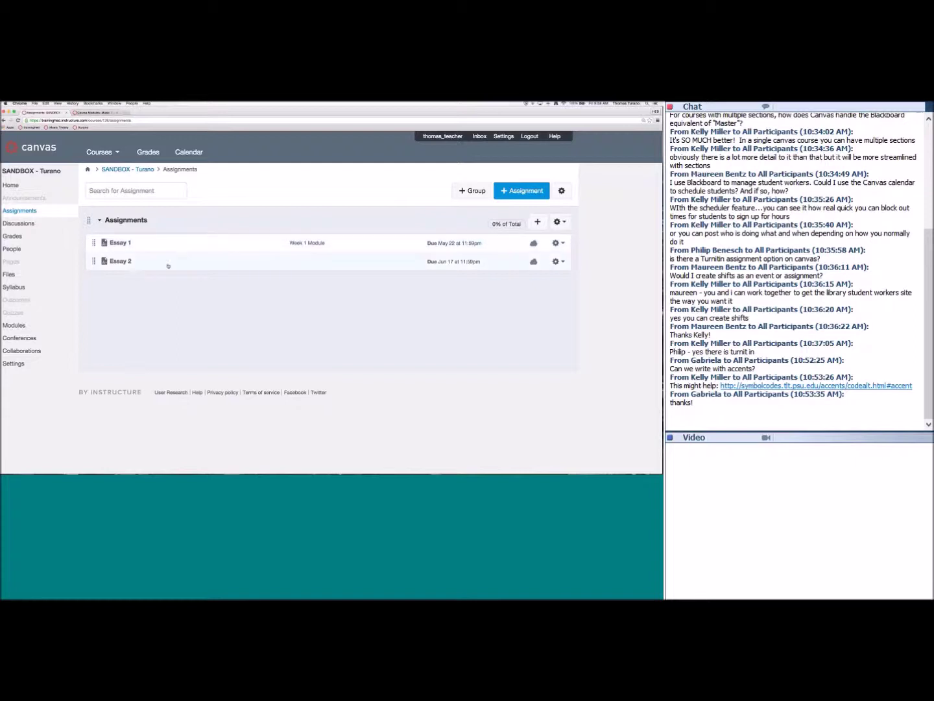
pyautogui.click(113, 221)
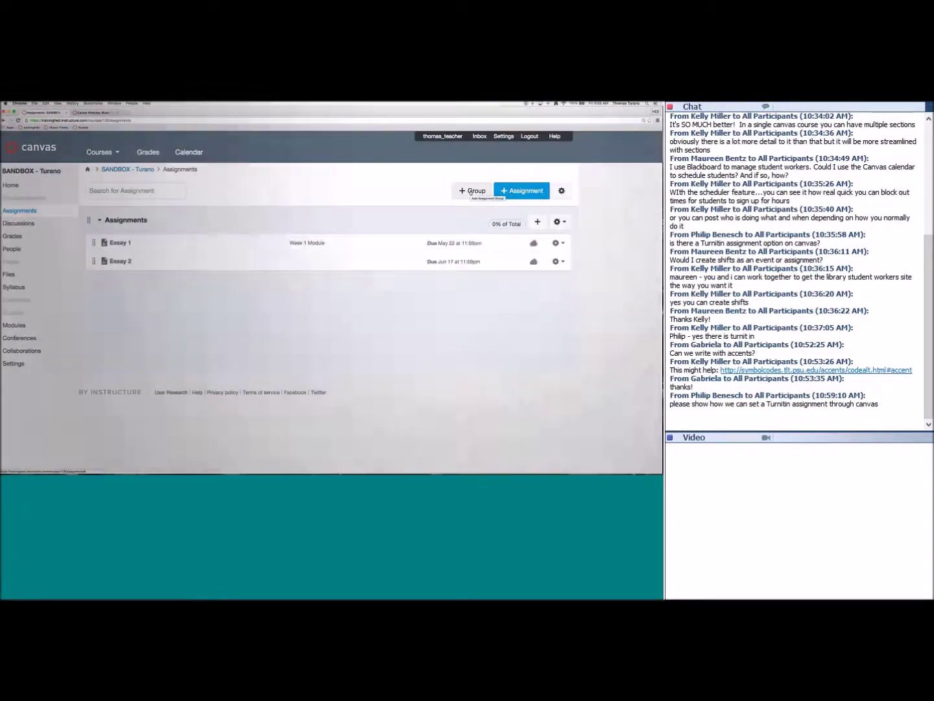
# - Add an assignment group named Quizzes, leaving its percentage of the total grade blank
pyautogui.click(471, 192)
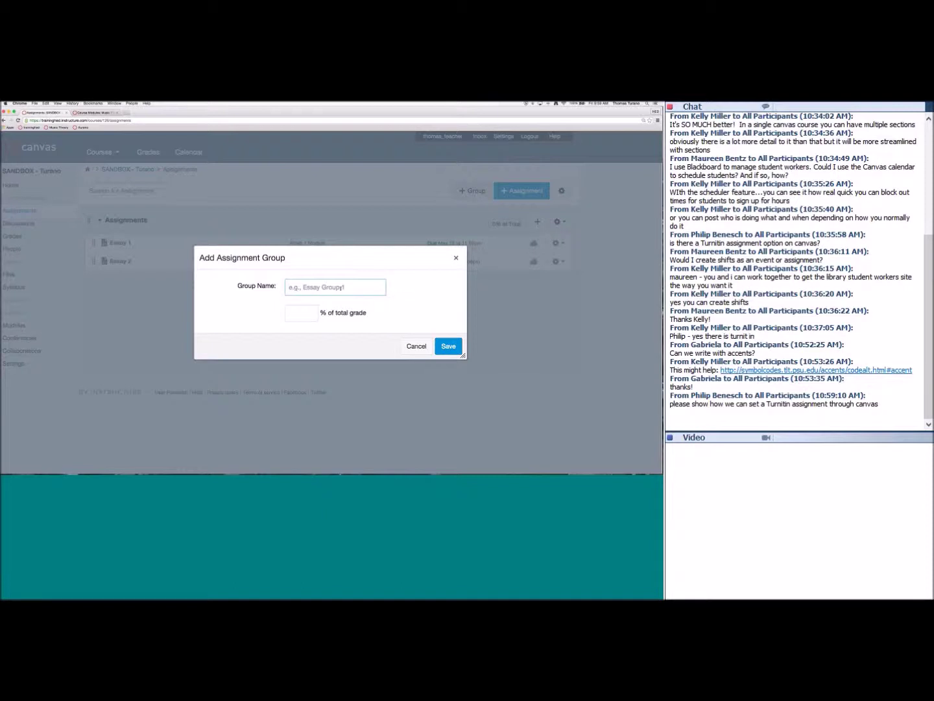
pyautogui.write('Quizzes')
pyautogui.press('Return')
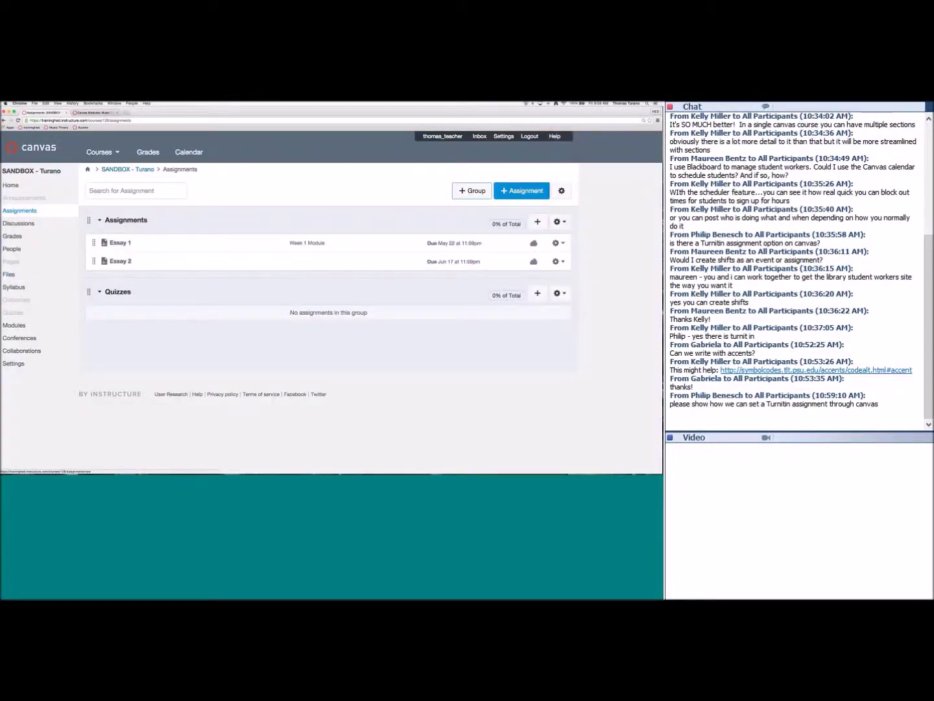
# - Add an assignment group named Discussions, leaving its percentage of the total grade blank
pyautogui.click(467, 192)
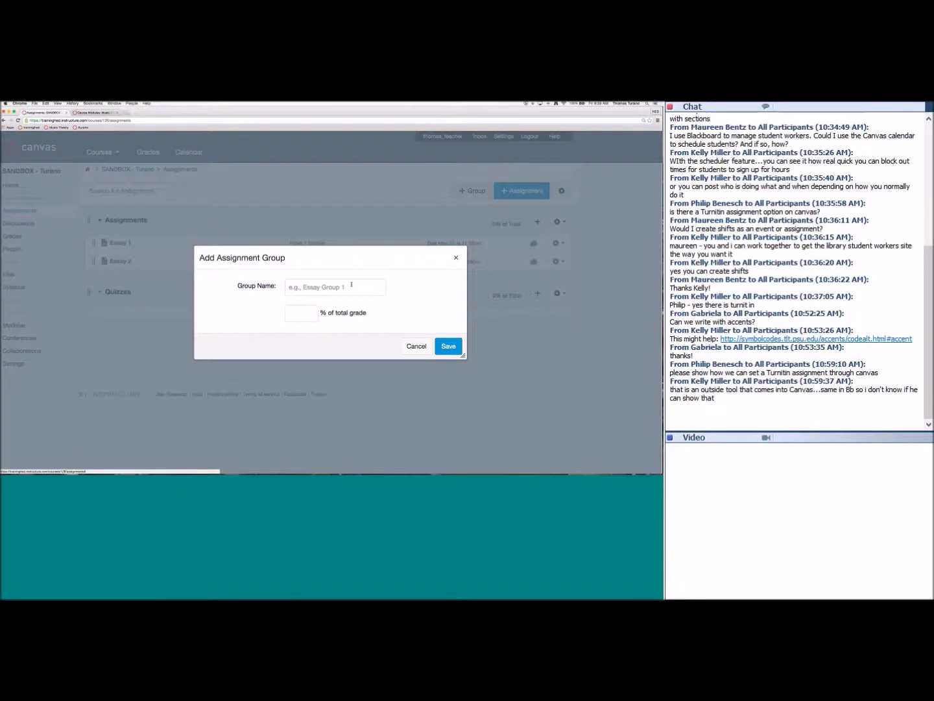
pyautogui.click(351, 285)
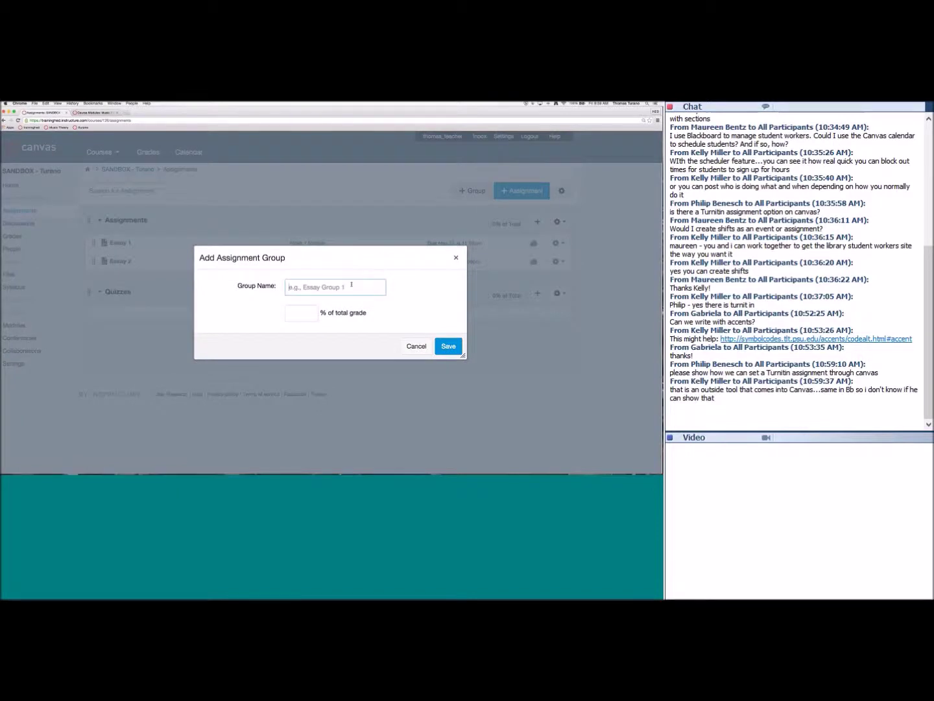
pyautogui.write('Discussions')
pyautogui.press('Return')
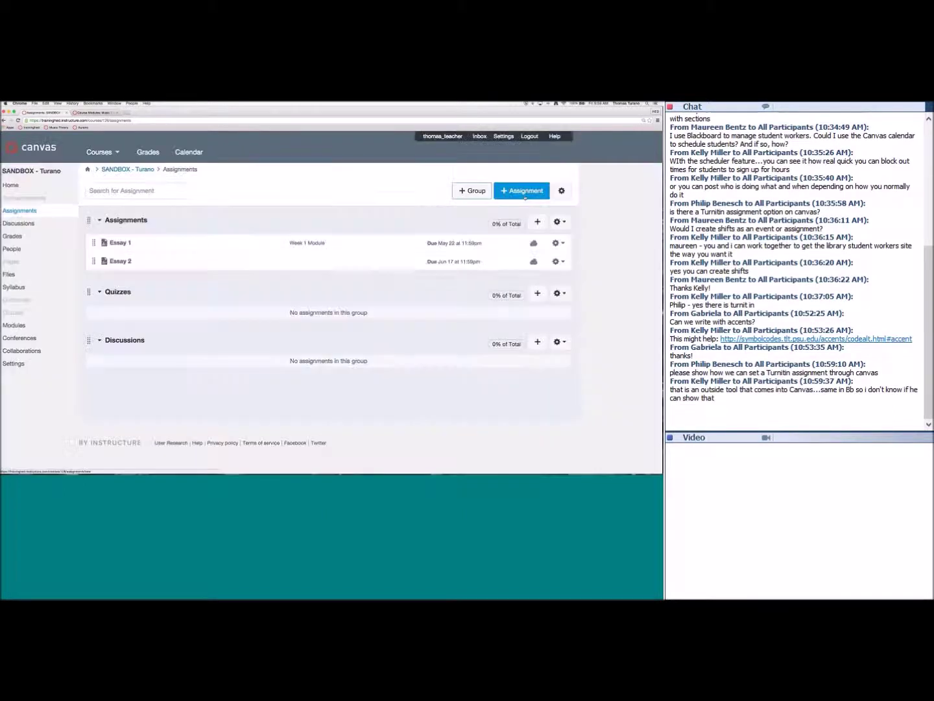
# - Add an assignment group named Homework, leaving its percentage of the total grade blank
pyautogui.click(471, 190)
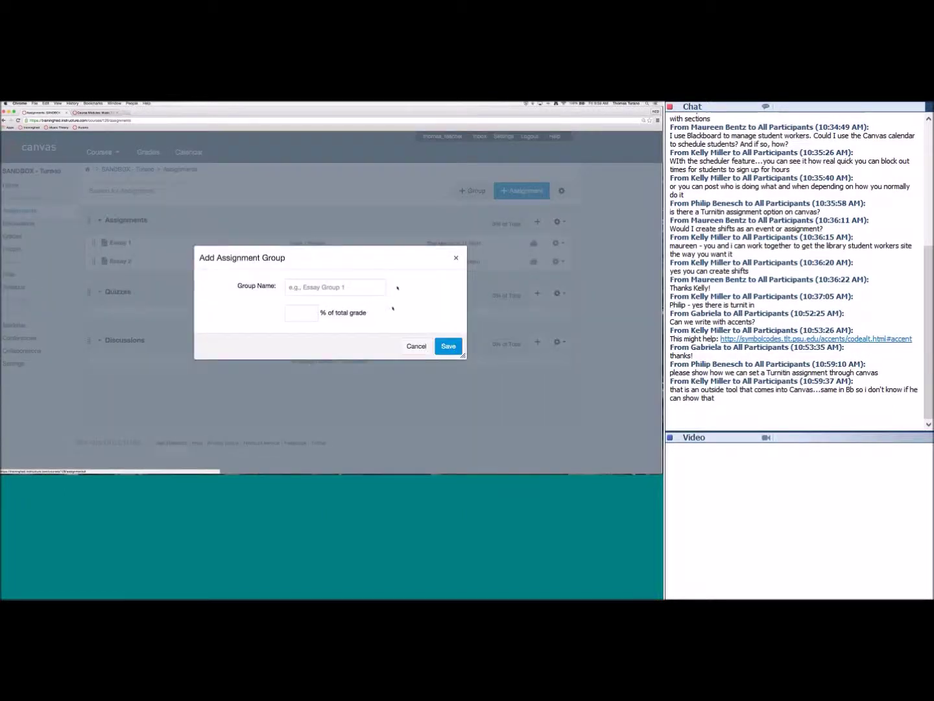
pyautogui.click(312, 287)
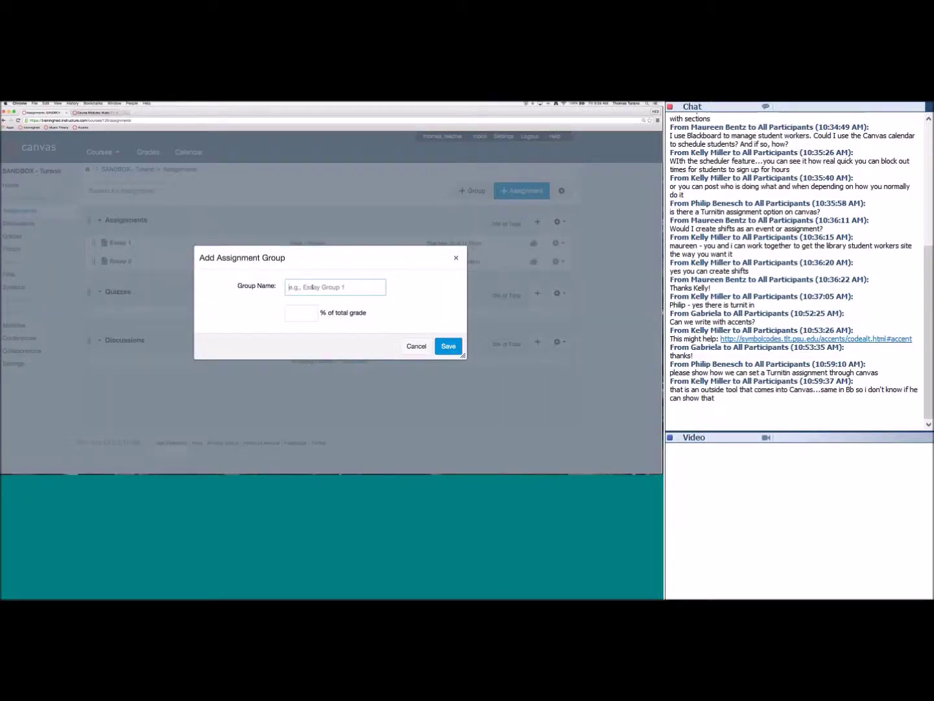
pyautogui.write('Homework')
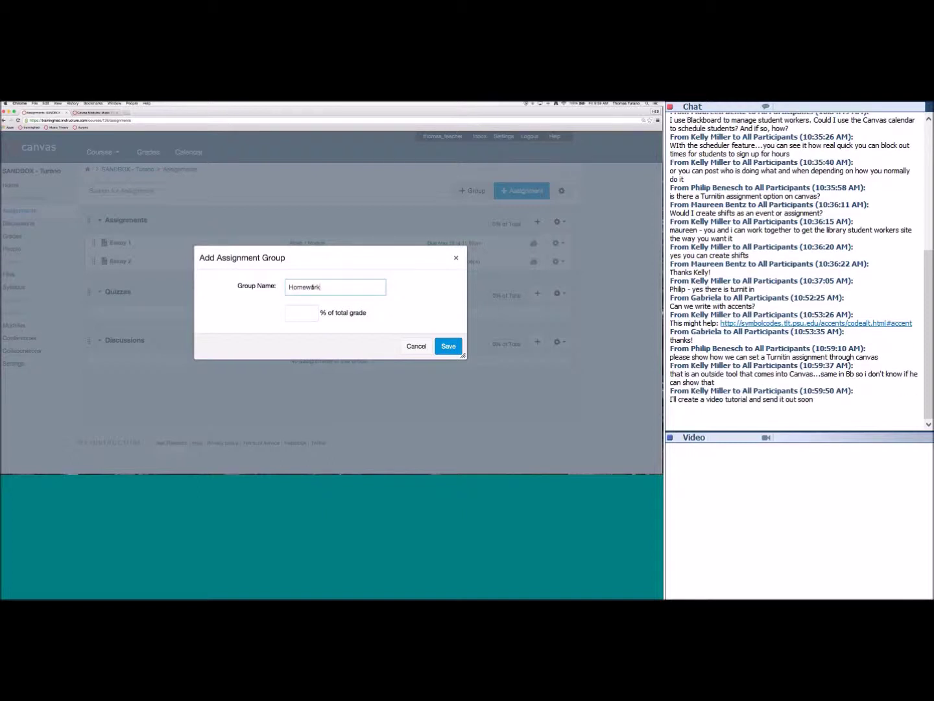
pyautogui.press('Return')
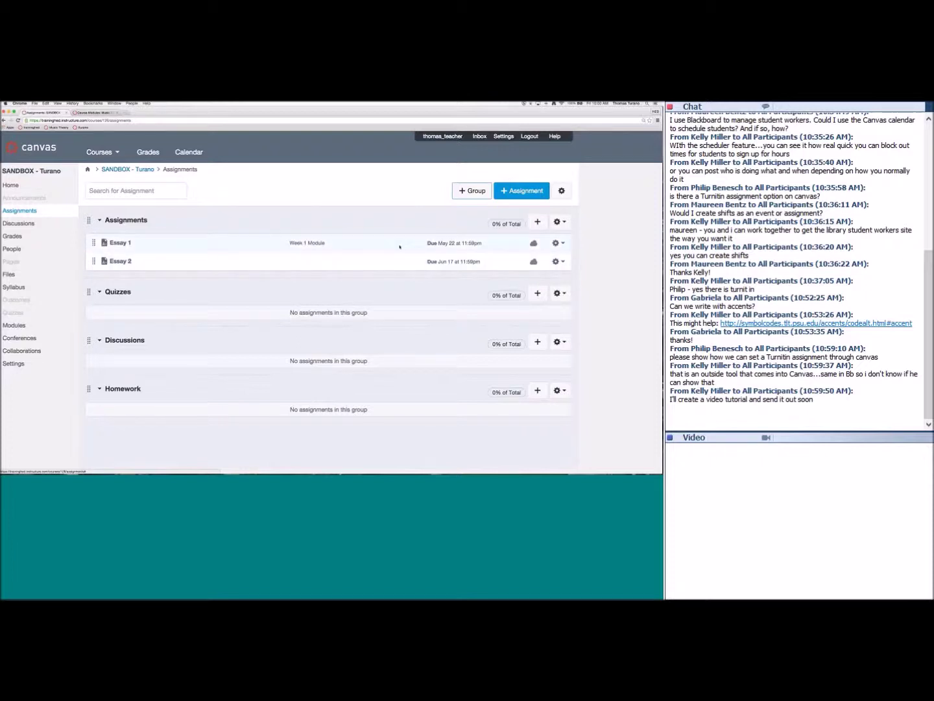
# - Turn off weighting the final grade based on assignment groups and save the assignments settings
pyautogui.click(563, 190)
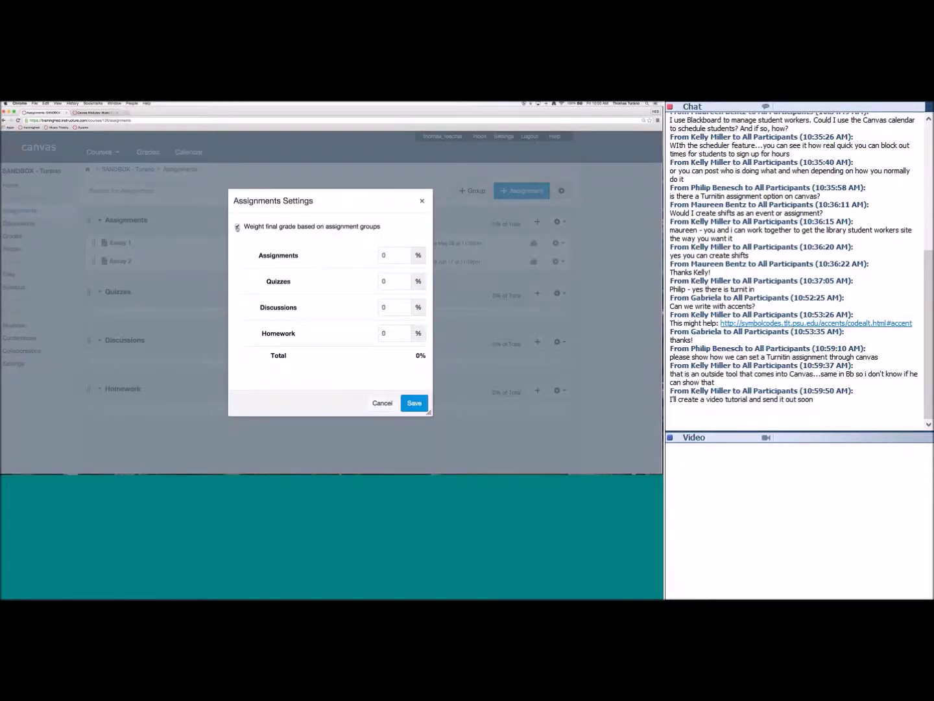
pyautogui.click(237, 227)
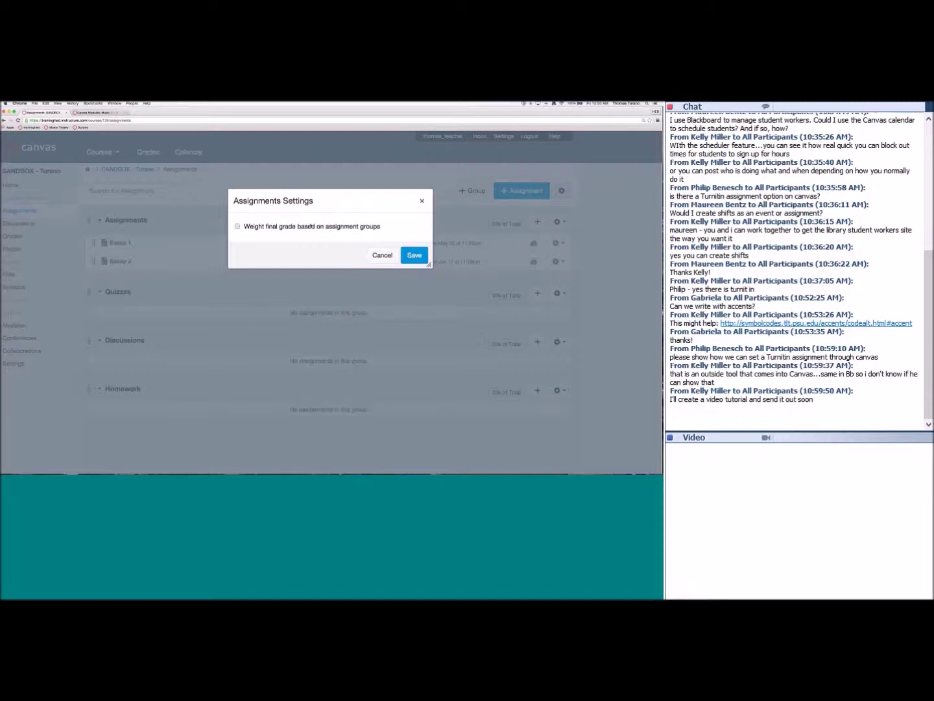
pyautogui.click(411, 254)
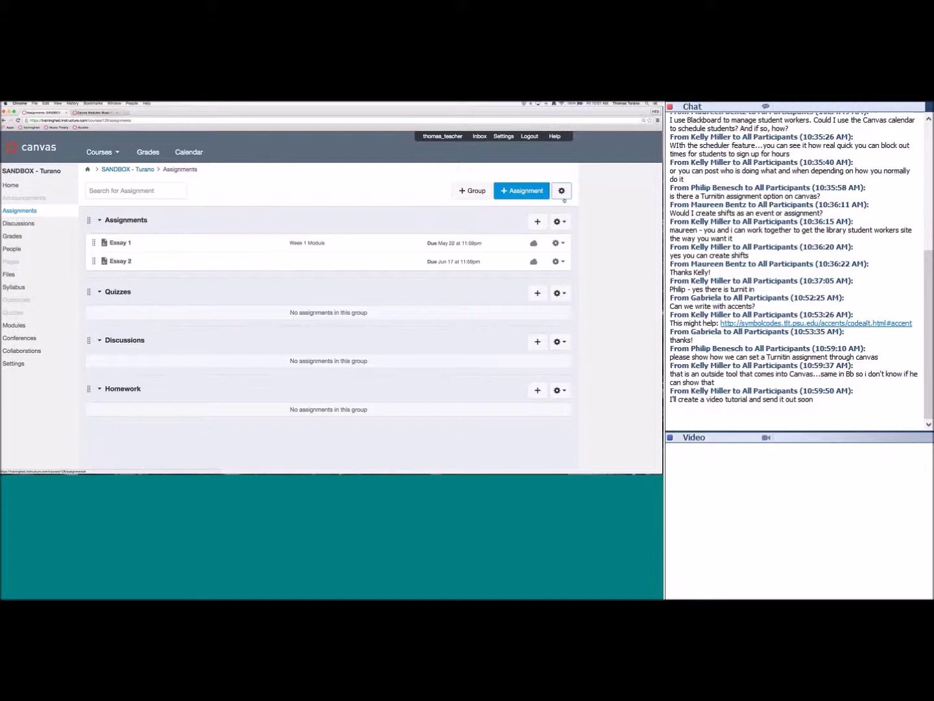
# - Weight the final grade by assignment groups with Assignments 10%, Quizzes 40%, Discussions 20% and Homework 30%, and save
pyautogui.click(561, 191)
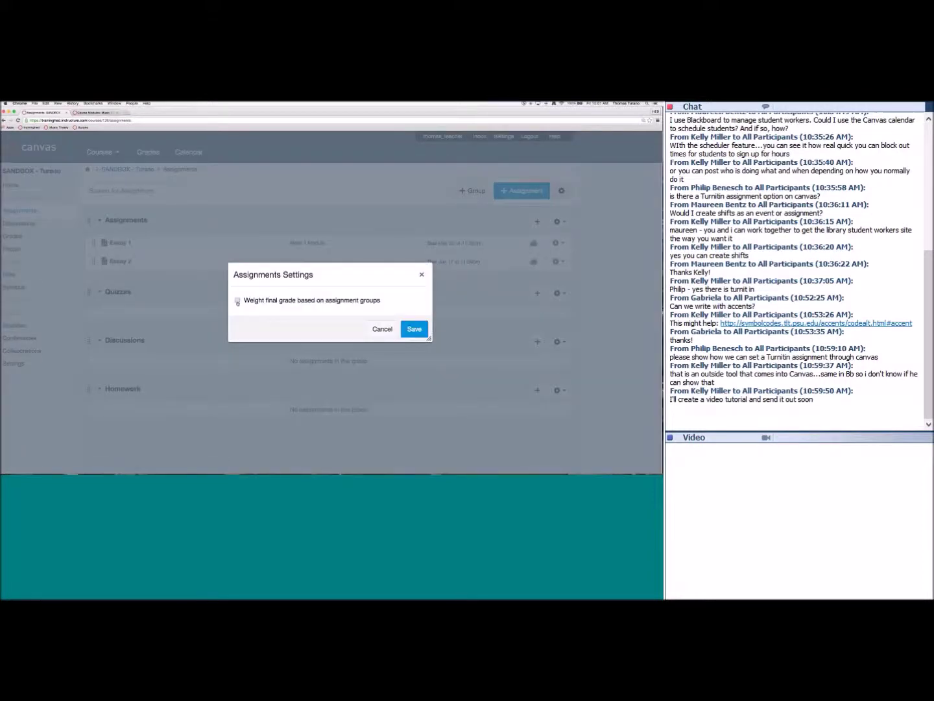
pyautogui.click(238, 301)
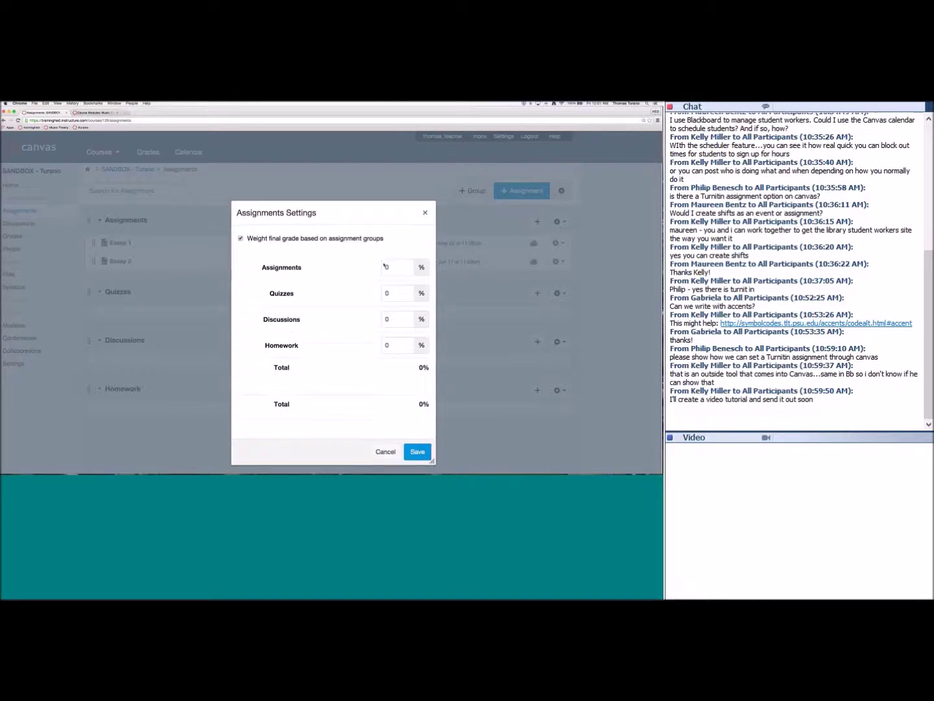
pyautogui.click(390, 255)
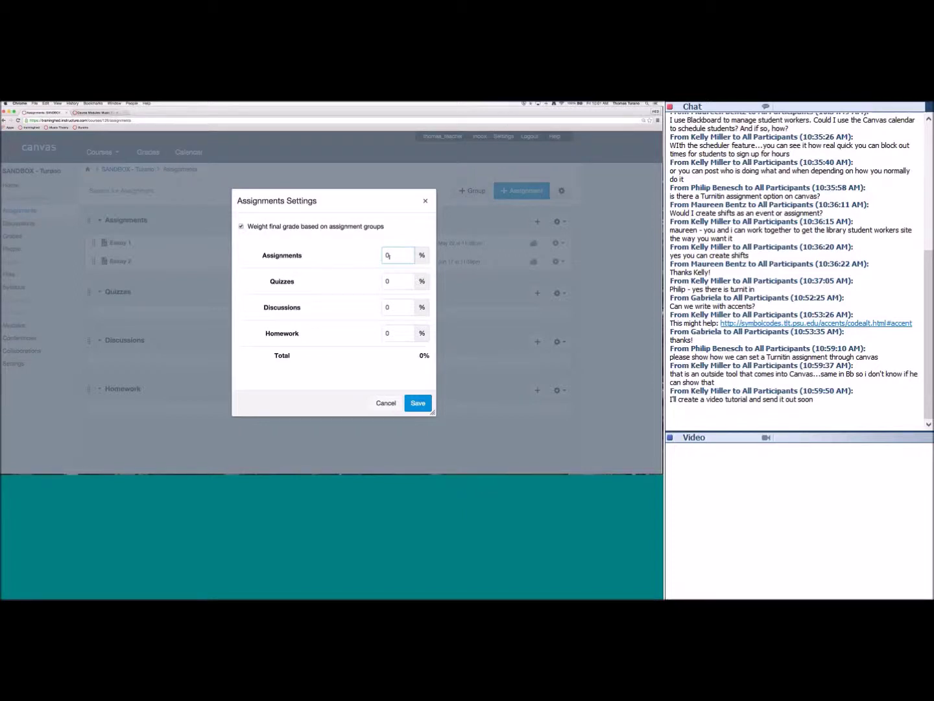
pyautogui.write('1')
pyautogui.click(386, 280)
pyautogui.write('4')
pyautogui.click(382, 308)
pyautogui.write('2')
pyautogui.click(400, 335)
pyautogui.write('3')
pyautogui.click(418, 403)
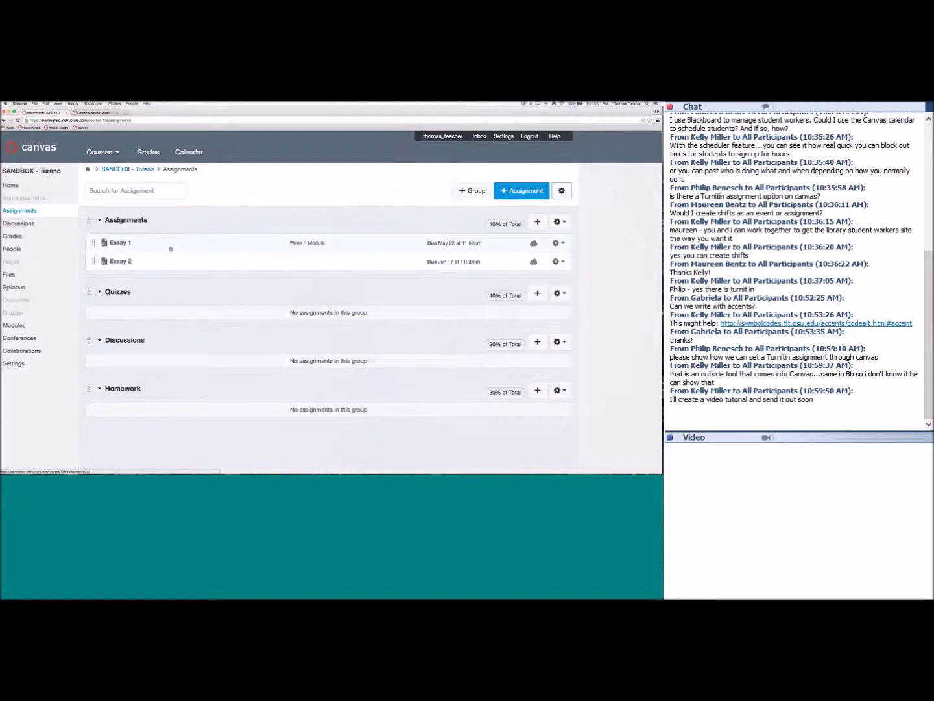
# - Set the Assignments group to ignore the 2 lowest scores and never drop Essay 1, save, and view the group's rules
pyautogui.click(501, 224)
pyautogui.click(558, 221)
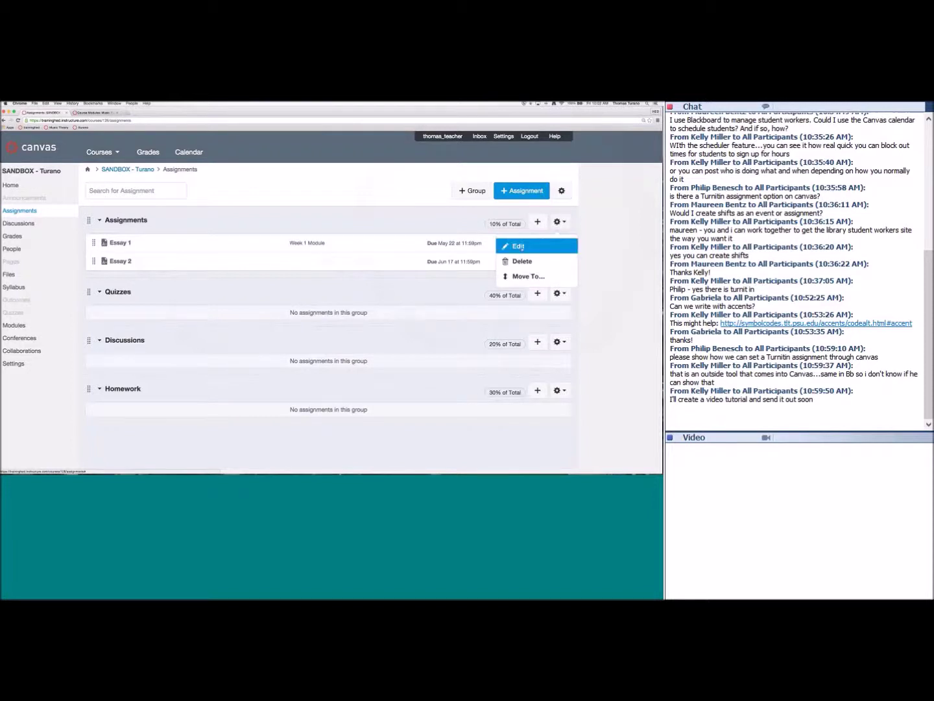
pyautogui.click(521, 247)
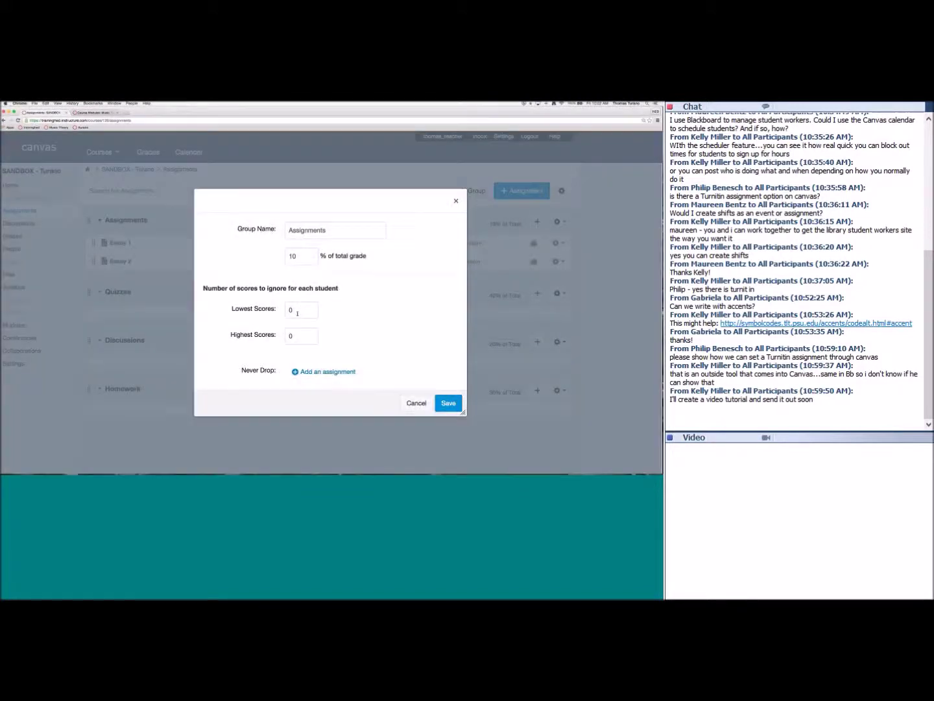
pyautogui.click(297, 313)
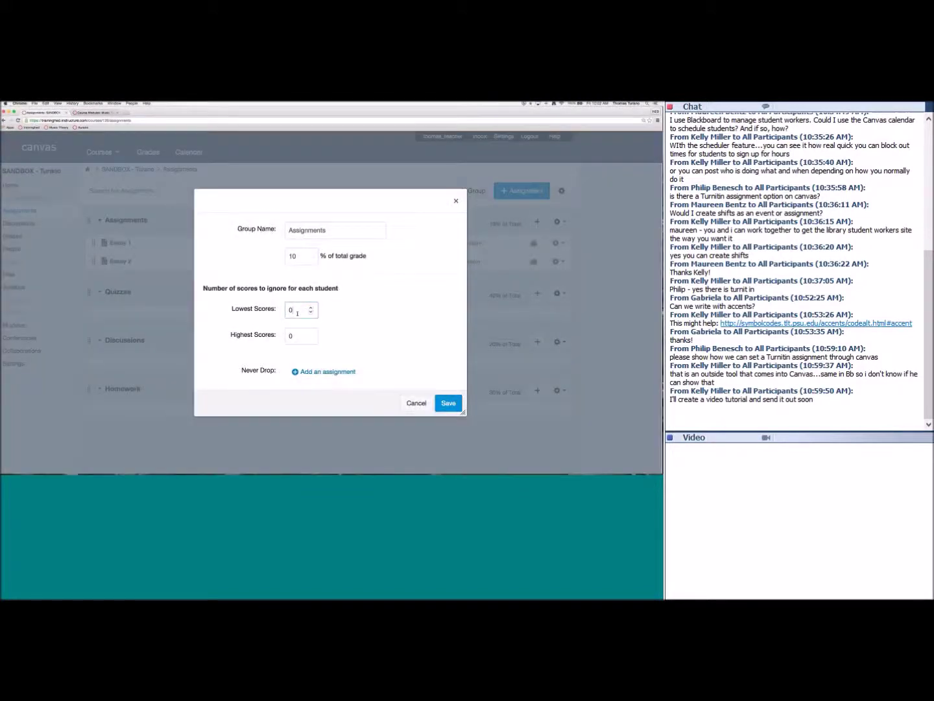
pyautogui.click(350, 315)
pyautogui.click(324, 372)
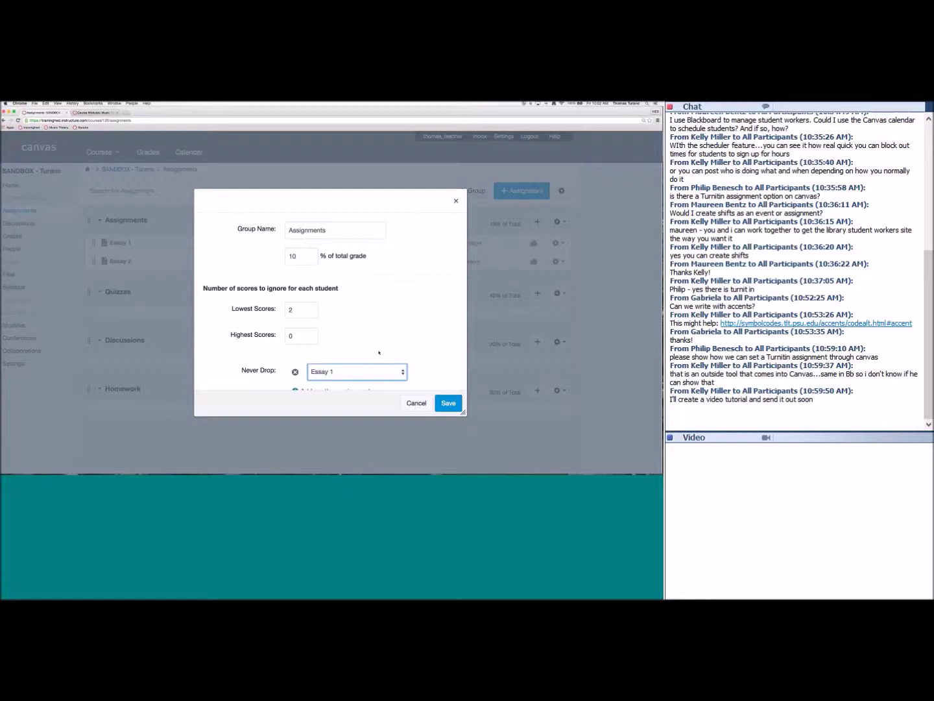
pyautogui.scroll(-2, 295, 276)
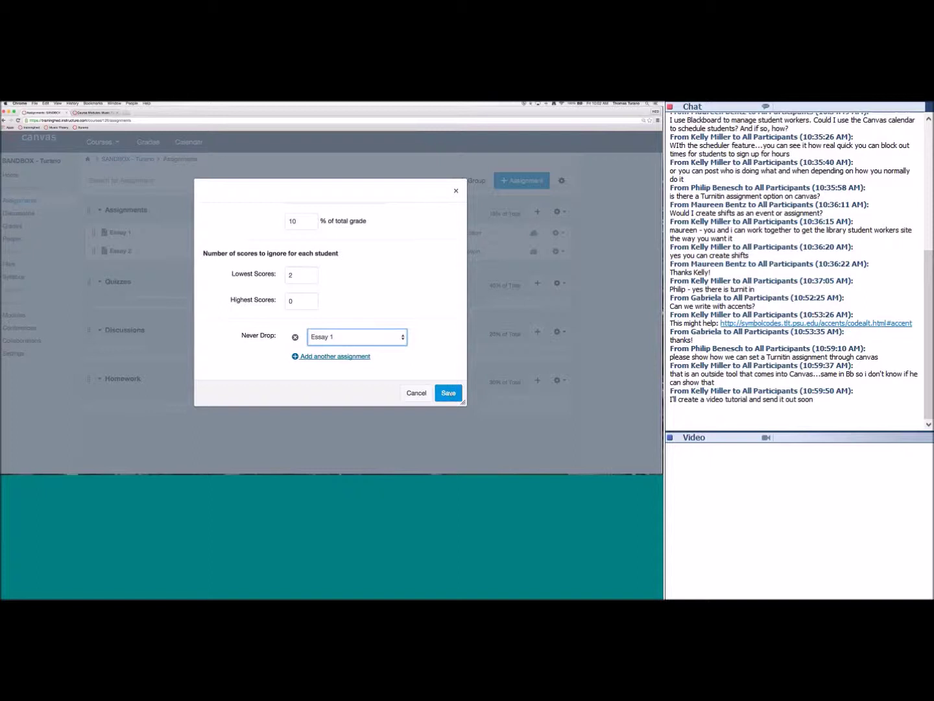
pyautogui.click(448, 392)
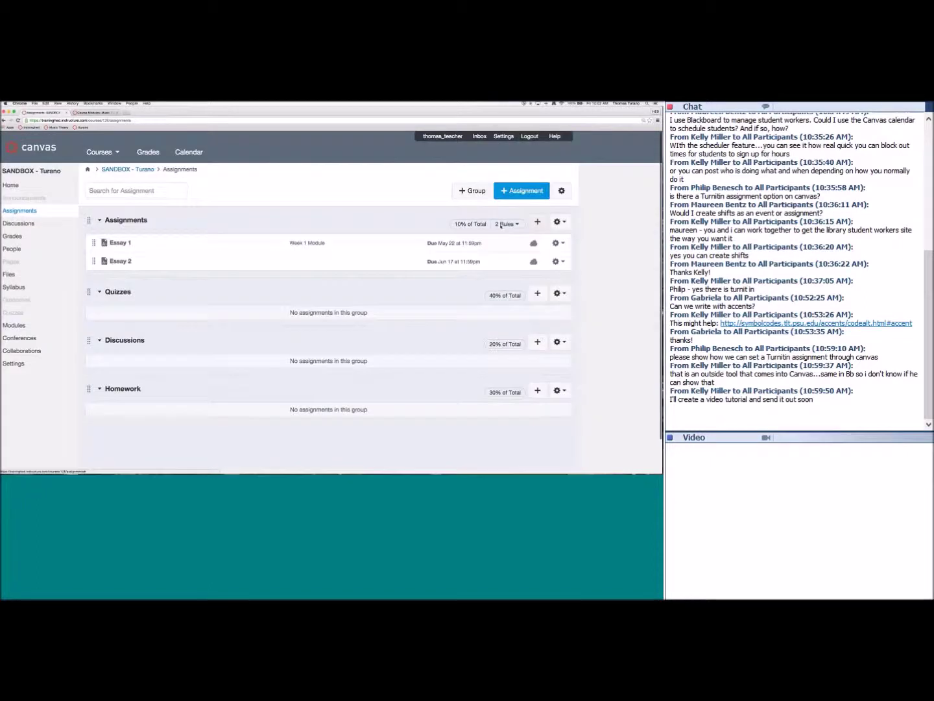
pyautogui.moveTo(505, 226)
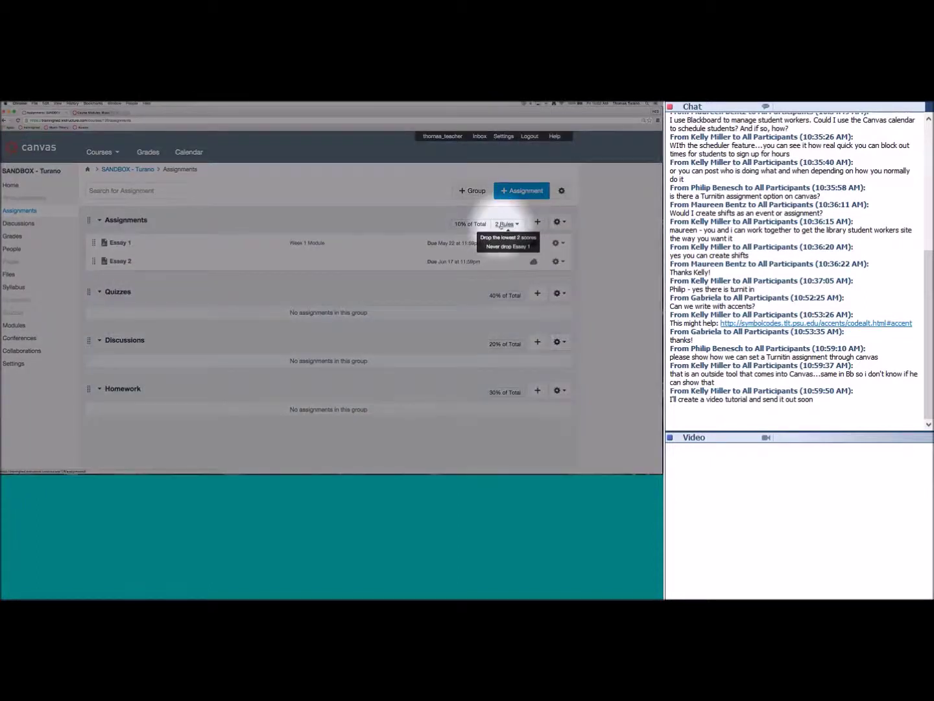
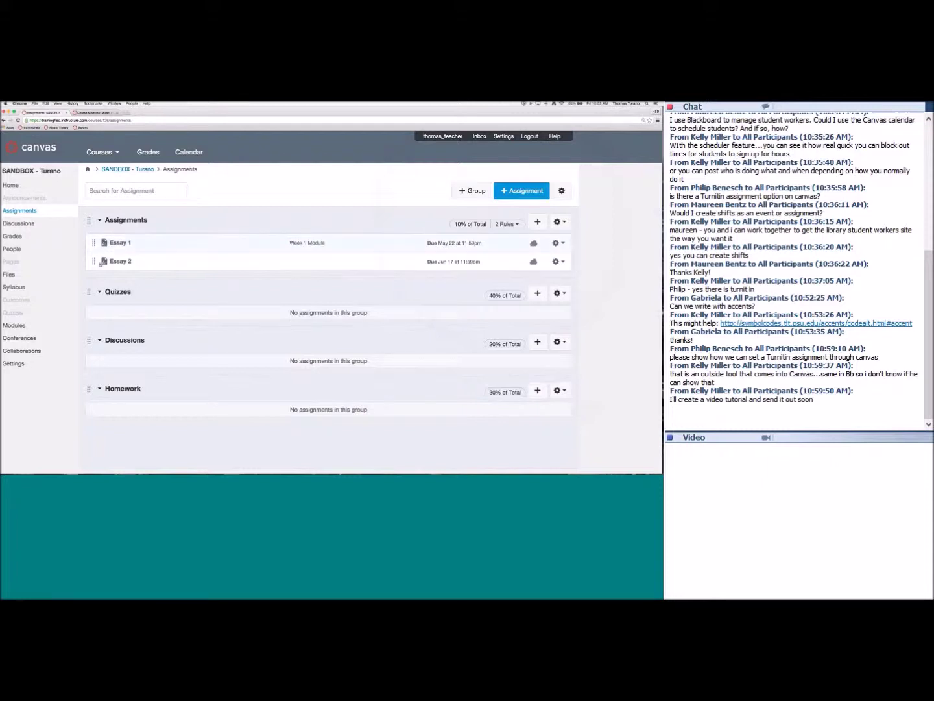
pyautogui.moveTo(95, 261)
pyautogui.mouseDown()
pyautogui.moveTo(96, 314)
pyautogui.moveTo(93, 241)
pyautogui.moveTo(93, 261)
pyautogui.mouseUp()
pyautogui.click(115, 243)
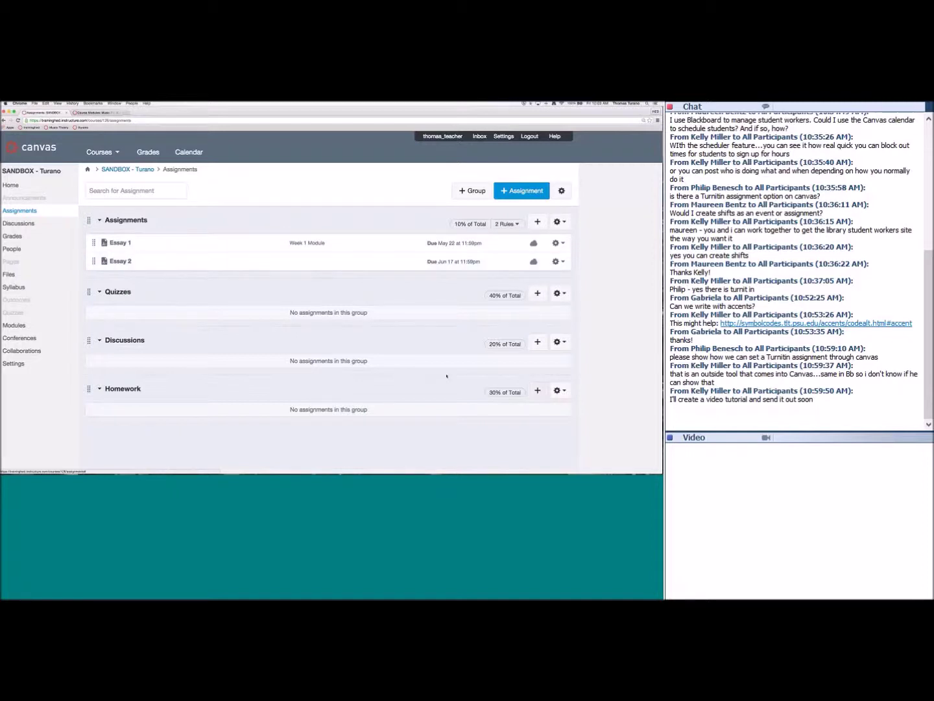
# - Add an assignment named HW 1 to the Homework group, due May 21, 2015 and worth 50 points
pyautogui.click(538, 390)
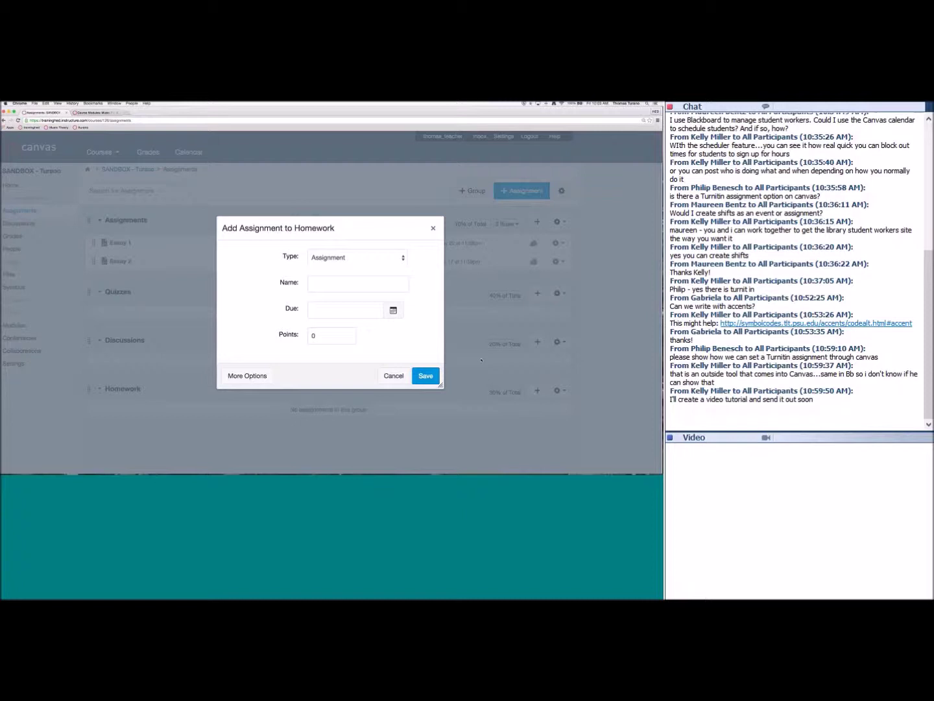
pyautogui.click(342, 287)
pyautogui.write('HW 1')
pyautogui.click(393, 310)
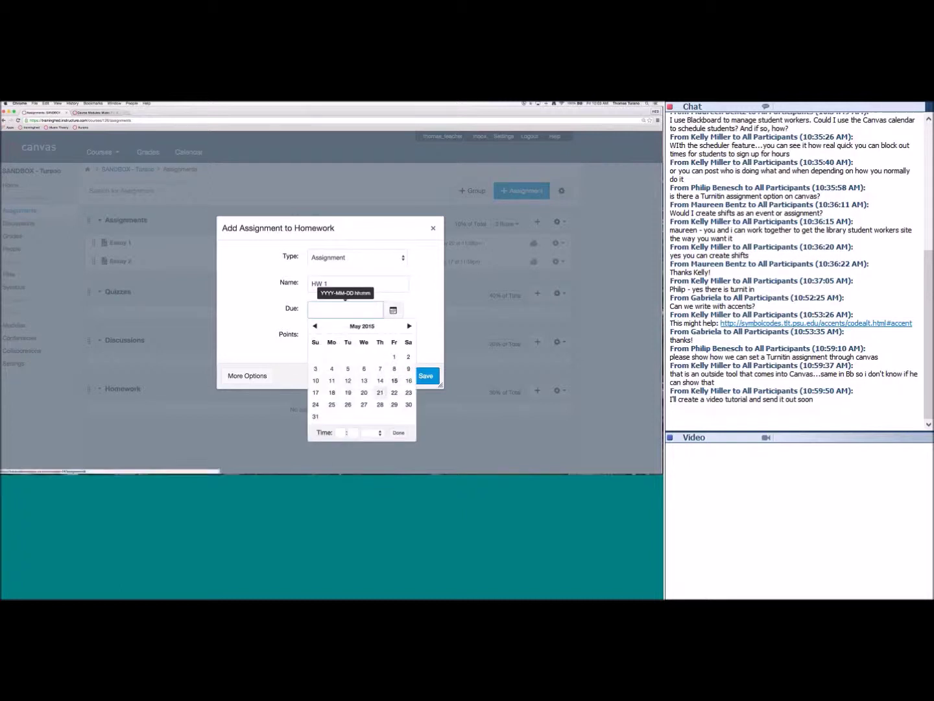
pyautogui.click(382, 392)
pyautogui.click(322, 344)
pyautogui.write('50')
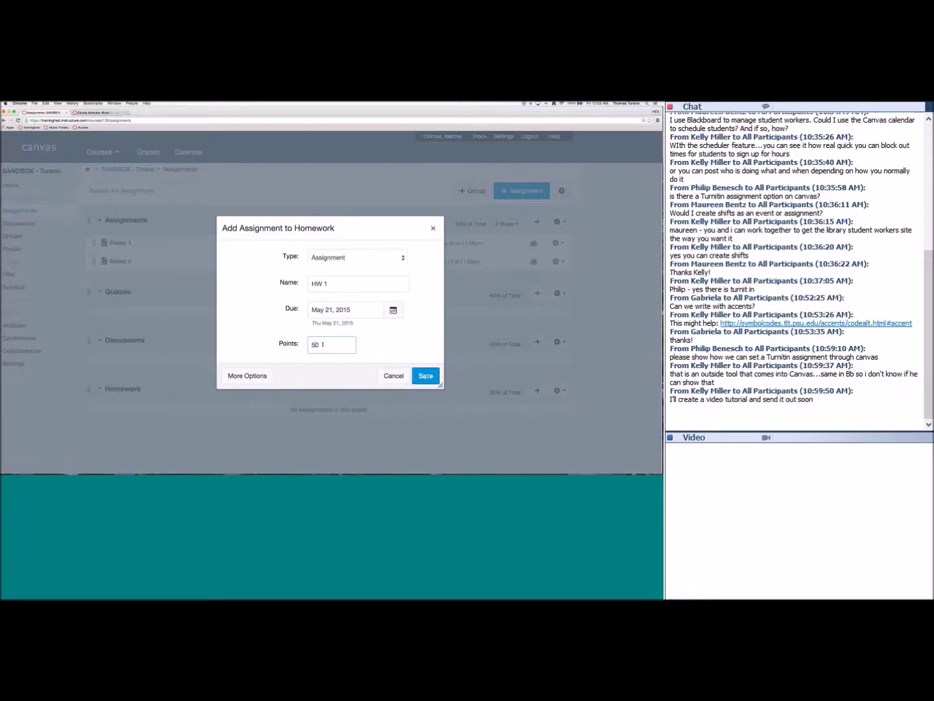
pyautogui.click(426, 375)
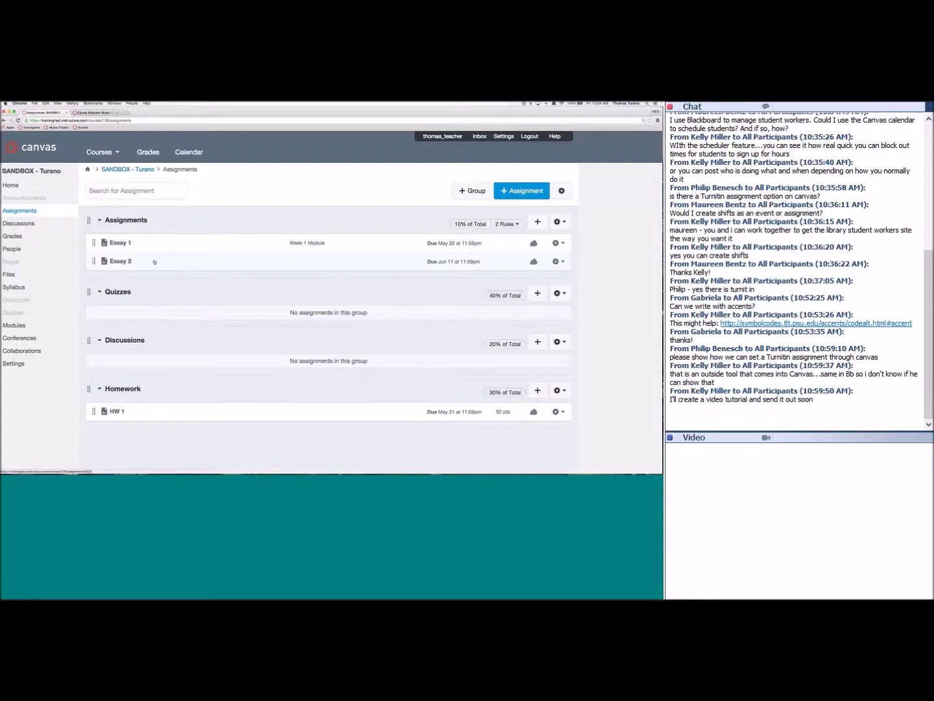
# - Open the Essay 1 assignment for editing
pyautogui.click(117, 243)
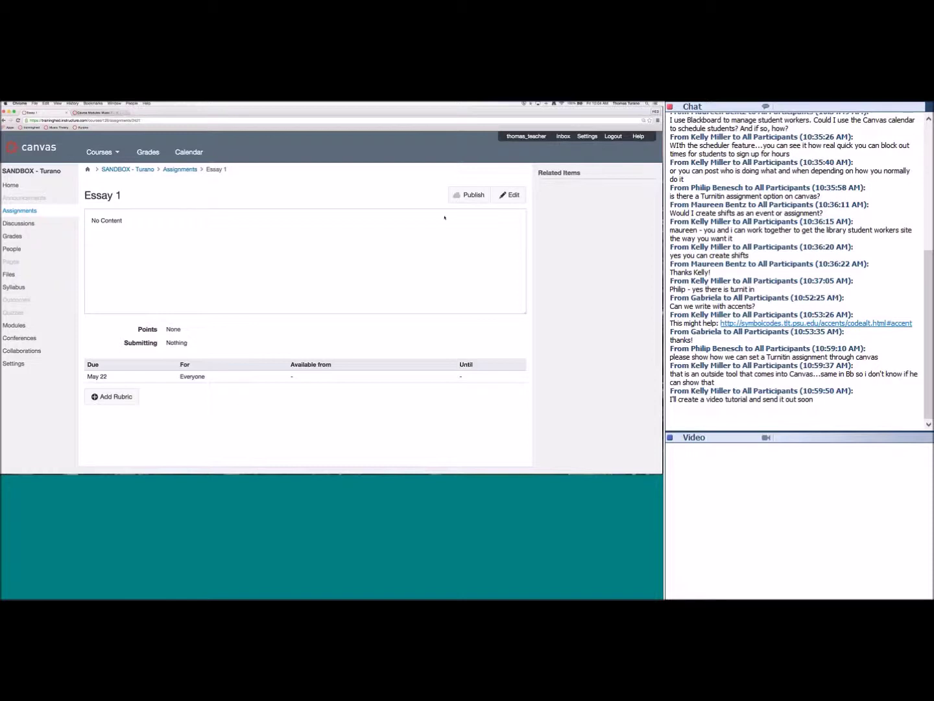
pyautogui.click(510, 196)
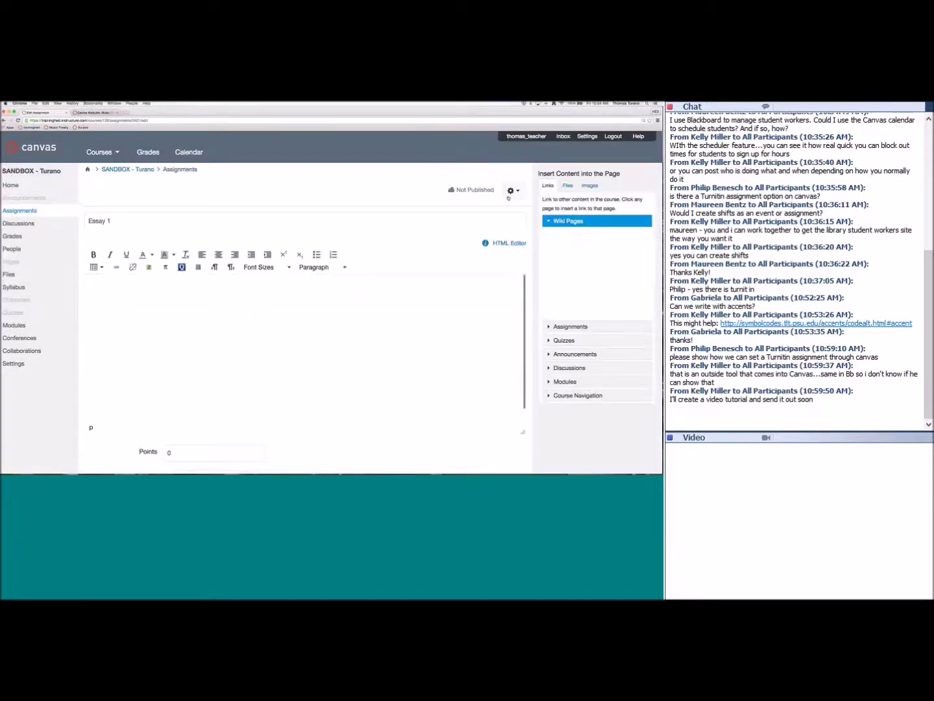
pyautogui.scroll(-2, 459, 249)
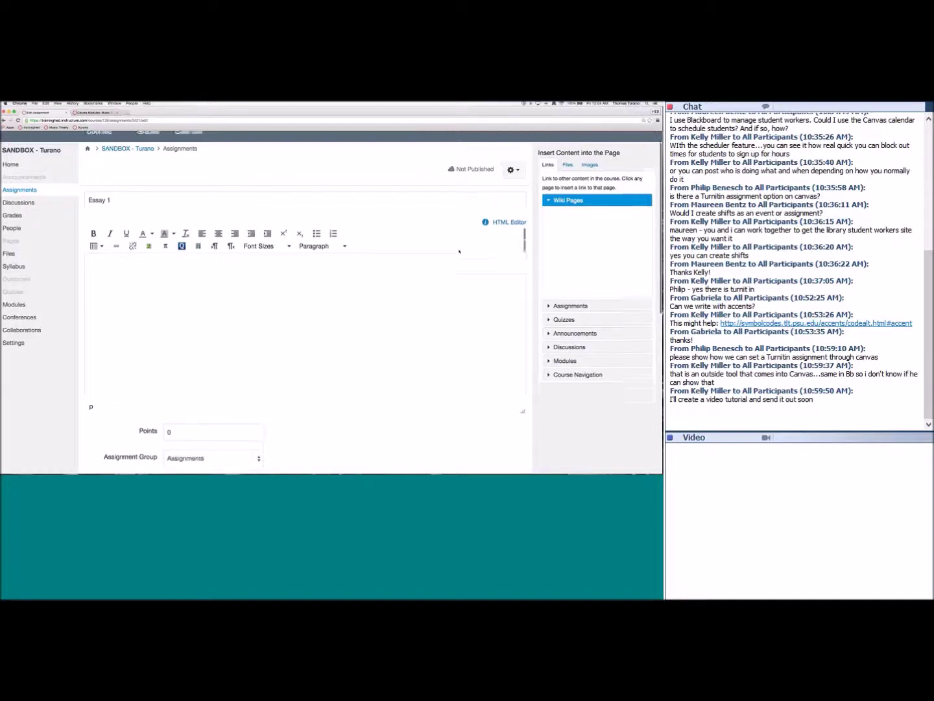
pyautogui.scroll(-1, 459, 249)
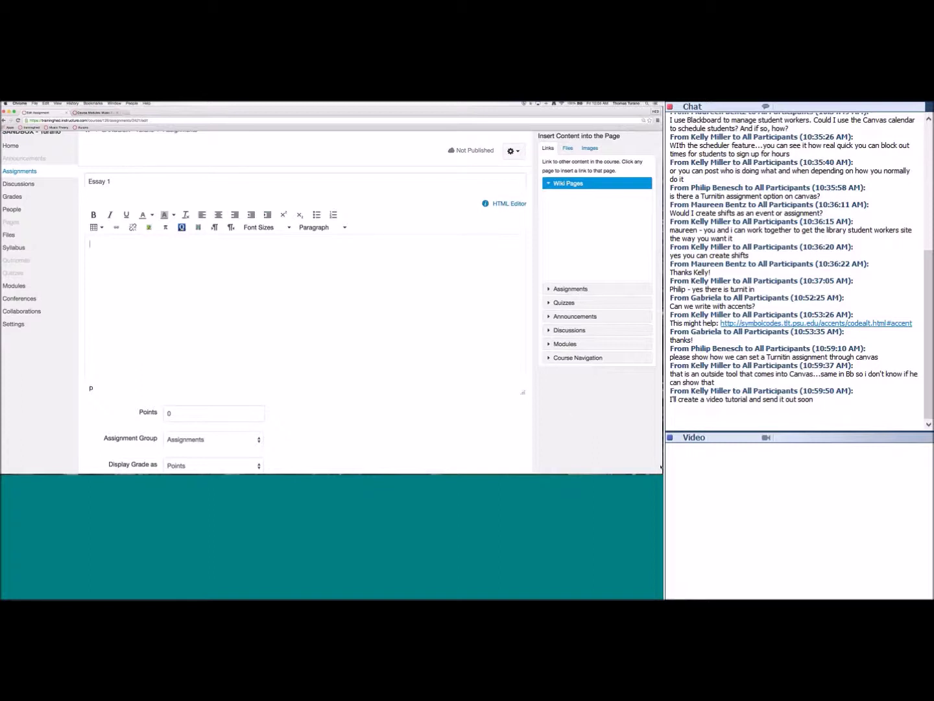
# - Copy the full text of the Elements of the Staff Assignment document from Finder into the Essay 1 description
pyautogui.moveTo(662, 291); pyautogui.dragTo(503, 292)
pyautogui.click(571, 332)
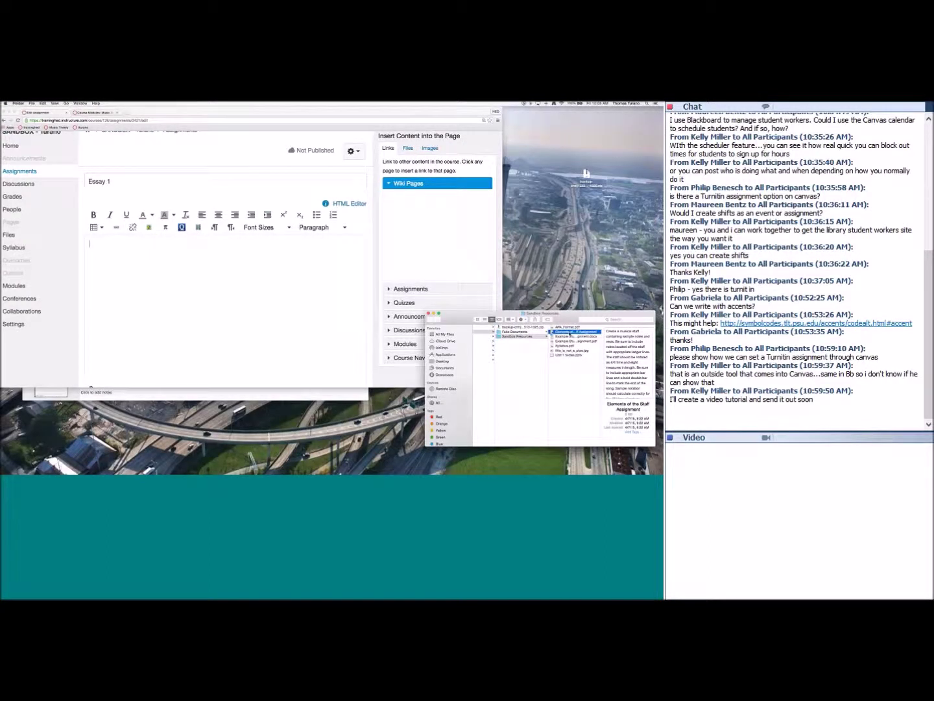
pyautogui.doubleClick(571, 332)
pyautogui.moveTo(203, 329); pyautogui.dragTo(261, 362)
pyautogui.moveTo(162, 211); pyautogui.dragTo(523, 205)
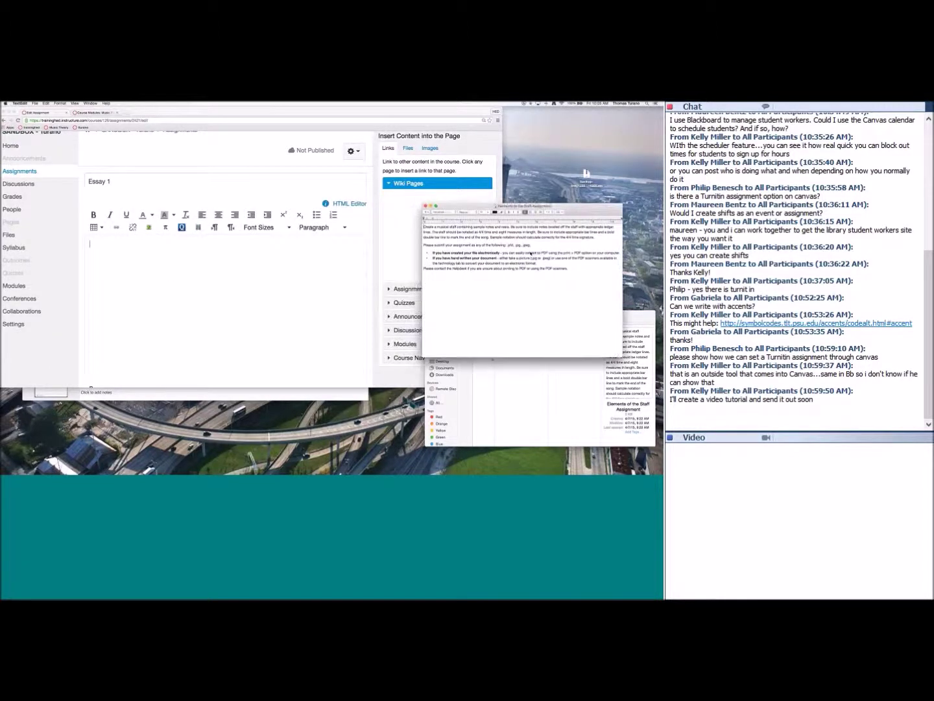
pyautogui.press('super+a')
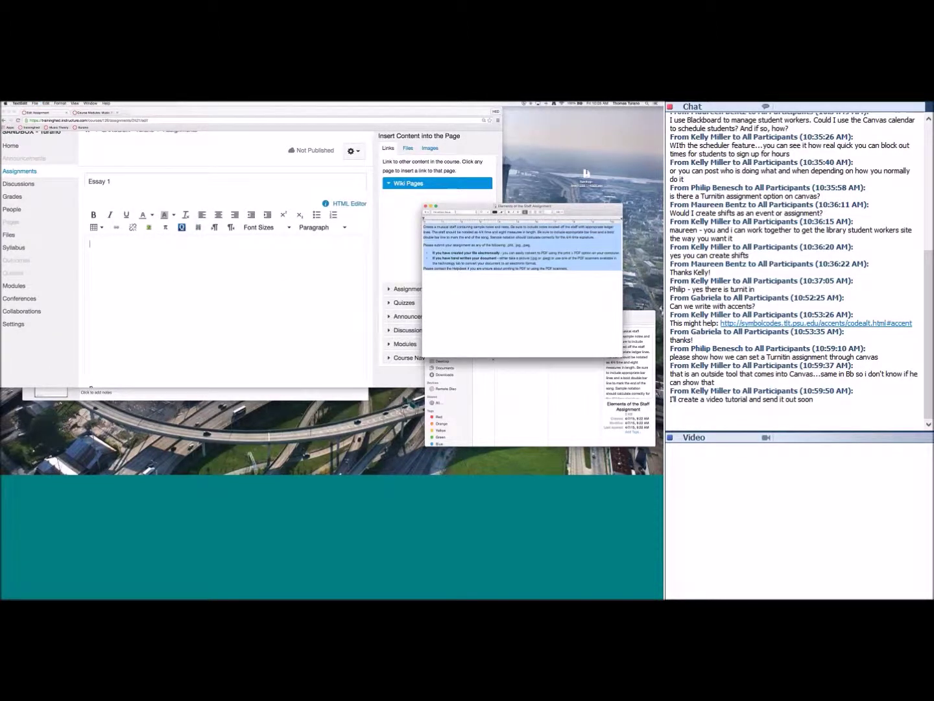
pyautogui.click(290, 282)
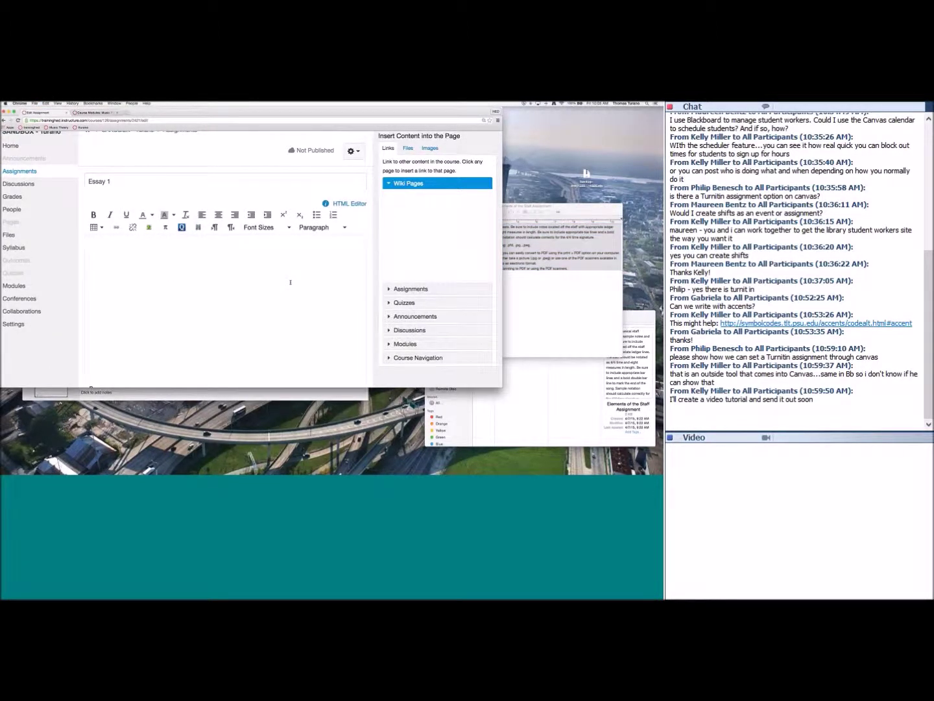
pyautogui.write('Create a musical staff containing sample notes and rests. Be sure to include notes located off the staff with appropriate ledger lines. The staff should be notated as 4/4 time and eight measures in length. Be sure to include appropriate bar lines and a bold double bar line to mark the end of the song. Sample notation should calculate correctly for the 4/4 time signature. Please submit your assignment as any of the following: .pfd, .jpg, .jpeg. If you have created your file electronically - you can easily convert to PDF using the print > PDF option on your computer. If you have hand written your document - either take a picture (.jpg or .jpeg) or use one of the PDF scanners available in the technology lab to convert your document to an electronic format. Please contact the Helpdesk if you are unsure about printing to PDF or using the PDF scanners.')
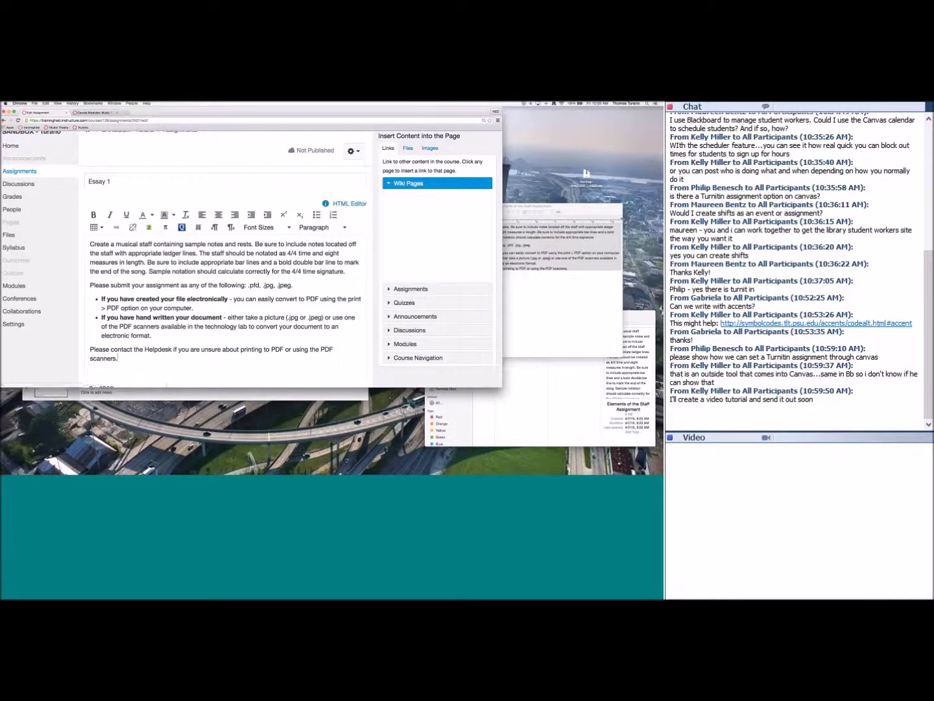
pyautogui.press('alt+super+f')
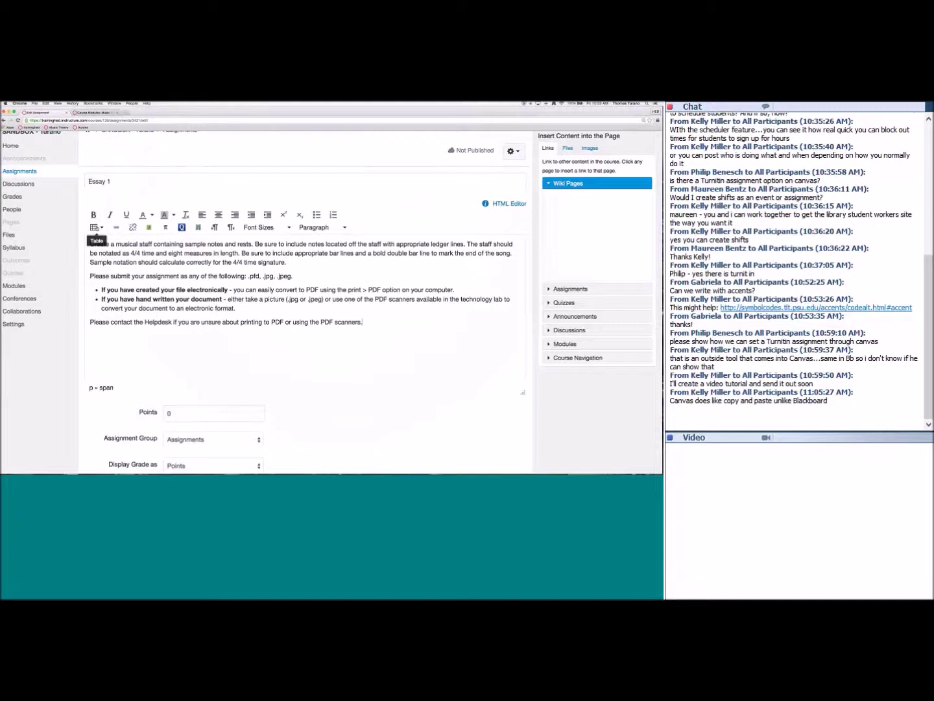
# - Add an empty line above the first paragraph of the Essay 1 description
pyautogui.click(95, 228)
pyautogui.click(96, 227)
pyautogui.press('Return')
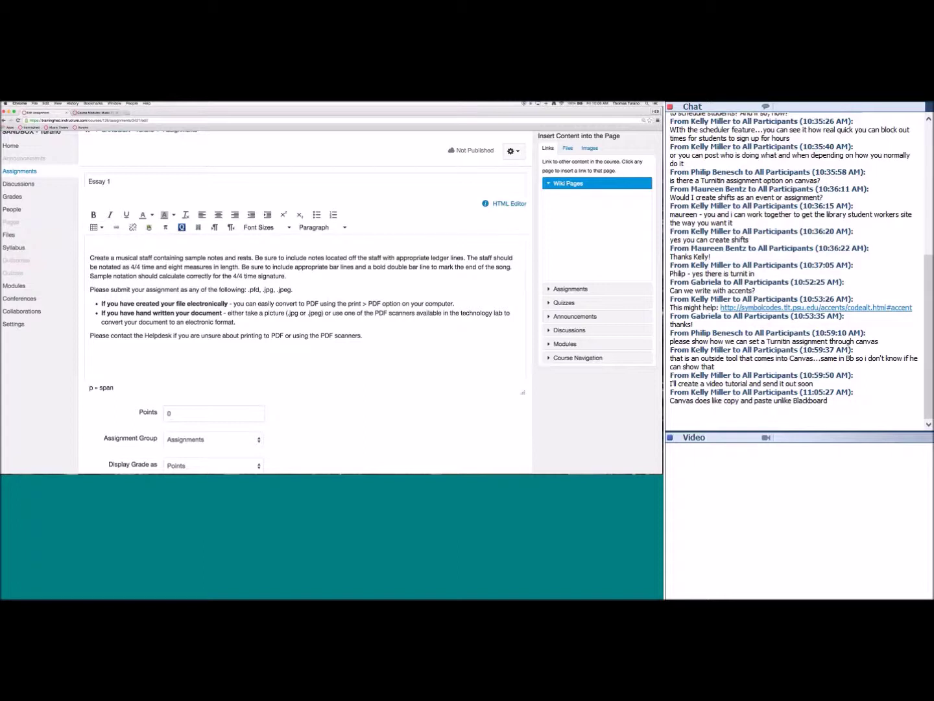
# - Search Flickr for dogs and insert the photo of a black dog in snow above the description text
pyautogui.click(149, 227)
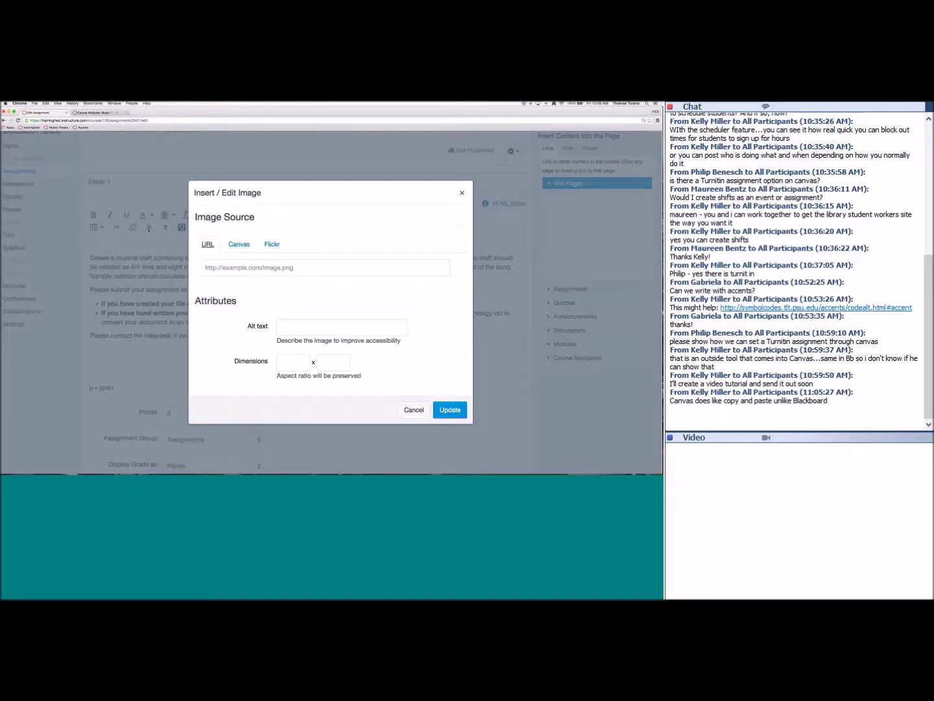
pyautogui.click(273, 246)
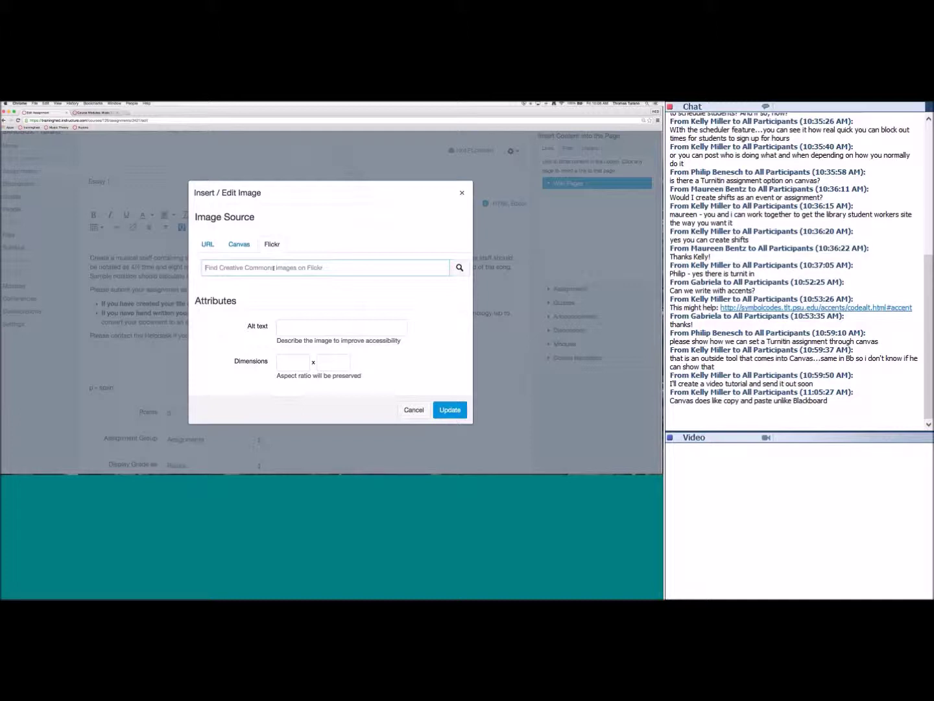
pyautogui.write('dogs')
pyautogui.press('Return')
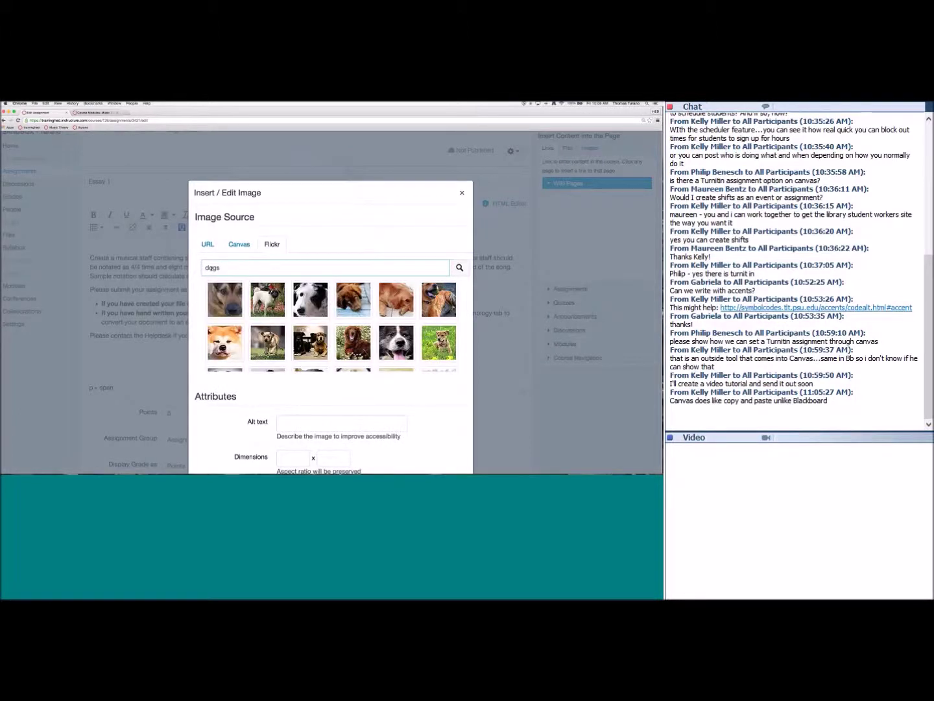
pyautogui.scroll(-1, 310, 324)
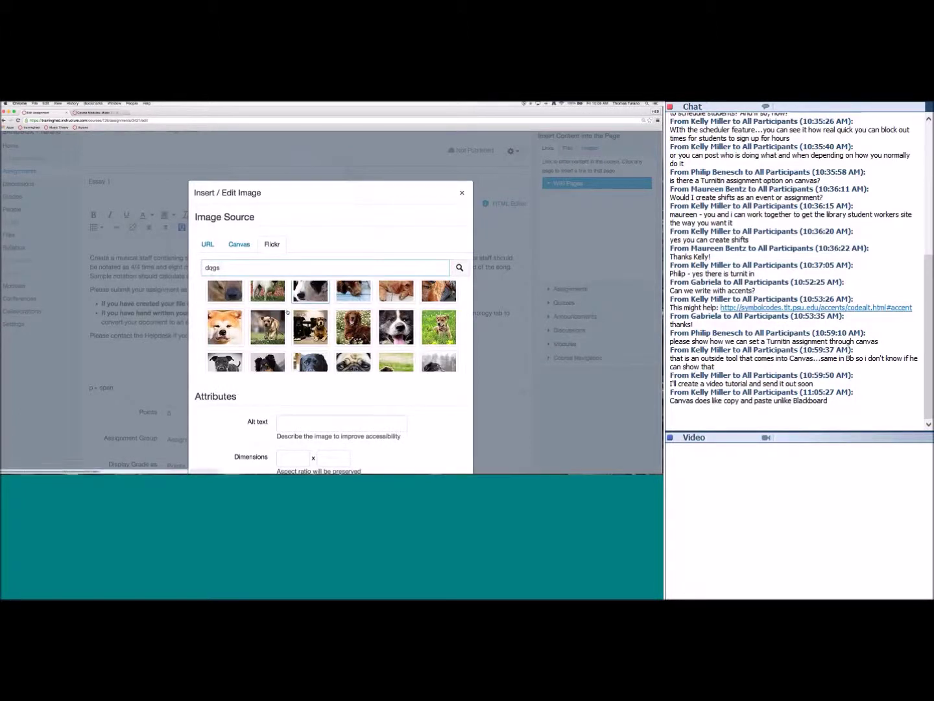
pyautogui.scroll(-1, 310, 324)
pyautogui.click(224, 342)
pyautogui.press('Return')
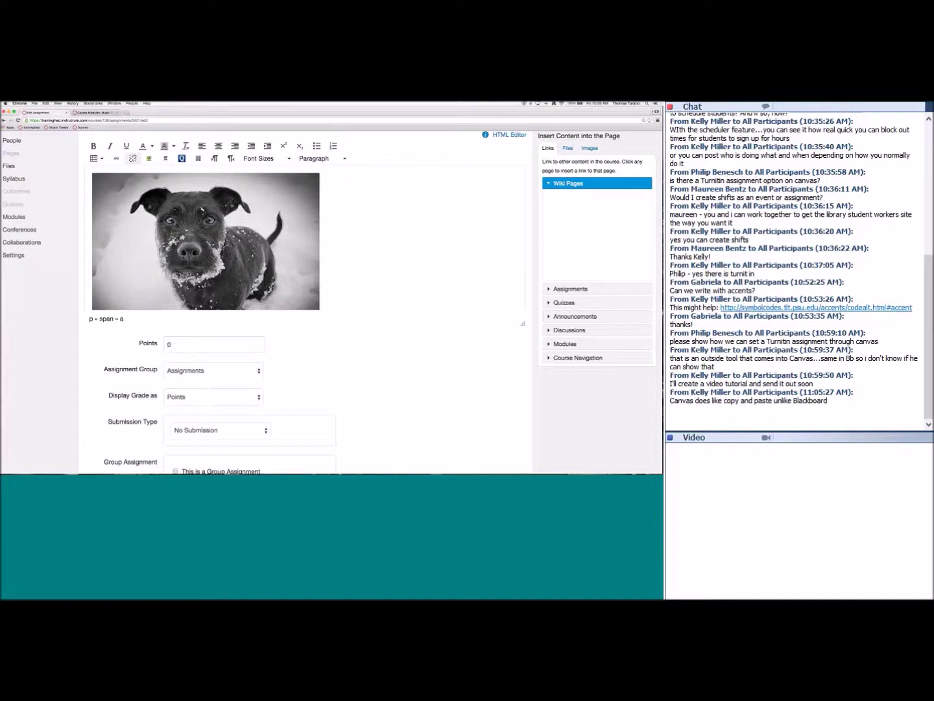
# - Shrink the dog photo to thumbnail size and delete it from the description
pyautogui.click(206, 240)
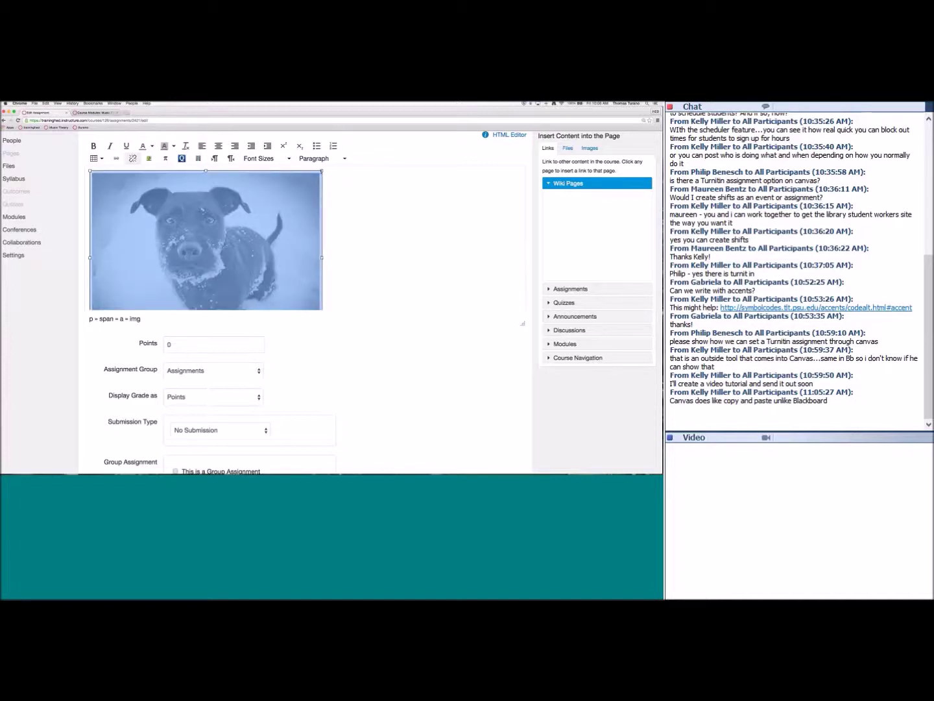
pyautogui.moveTo(321, 309); pyautogui.dragTo(145, 212)
pyautogui.click(269, 199)
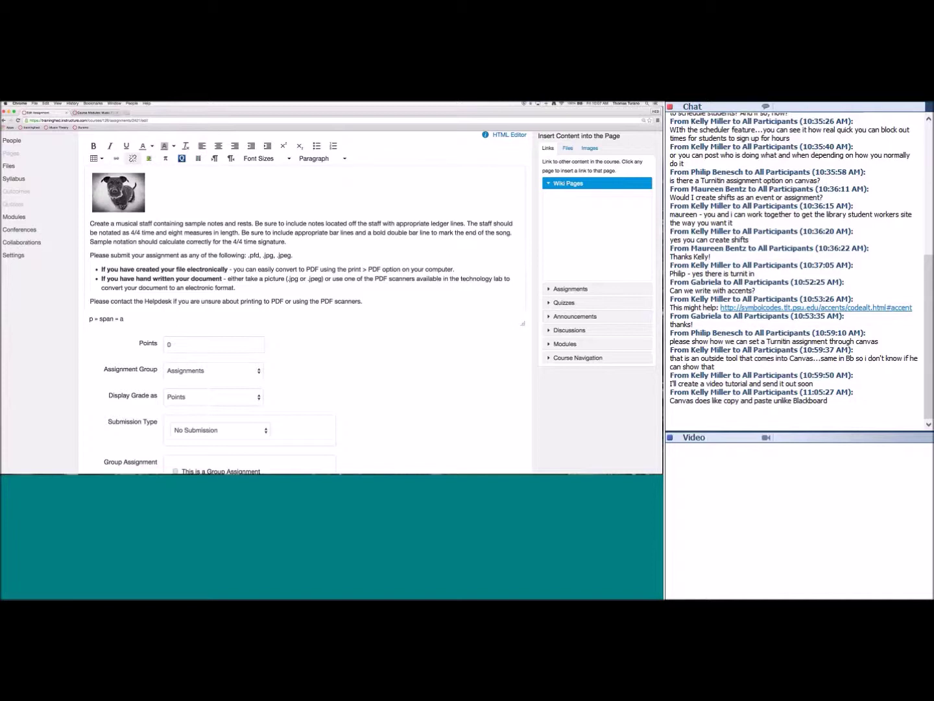
pyautogui.press('BackSpace')
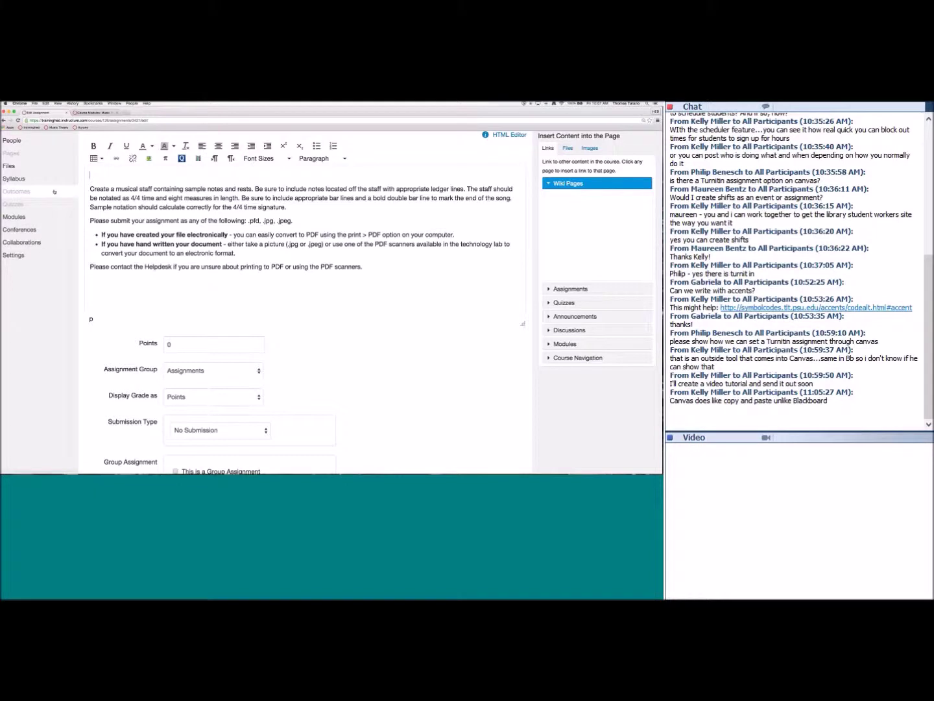
# - Embed the course image this_is_not_a_pipe.jpg above the description text and shrink it to a thumbnail
pyautogui.scroll(2, 49, 197)
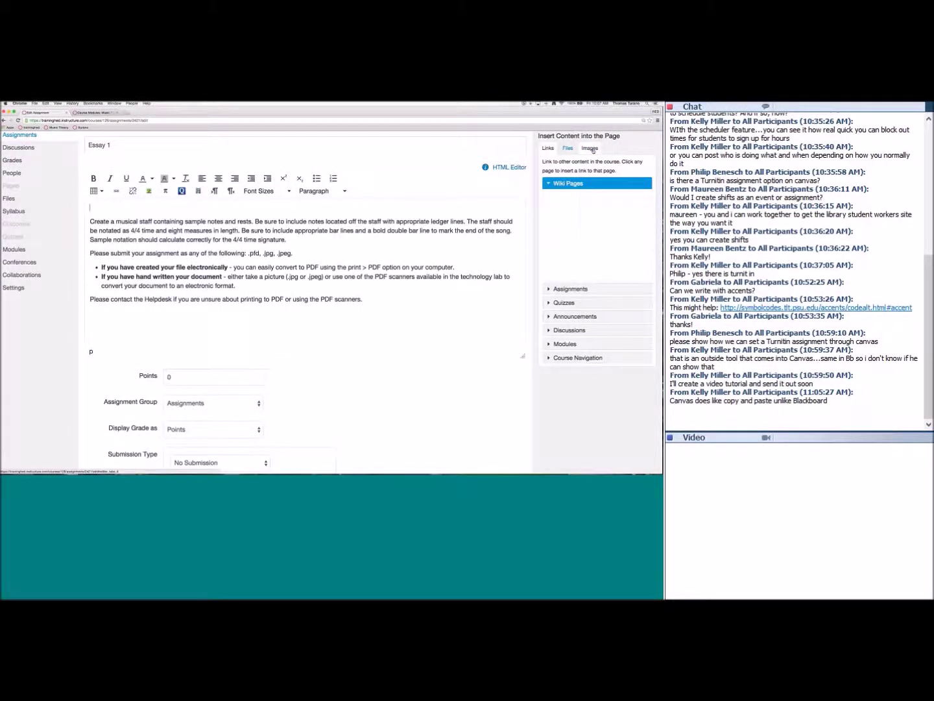
pyautogui.click(592, 150)
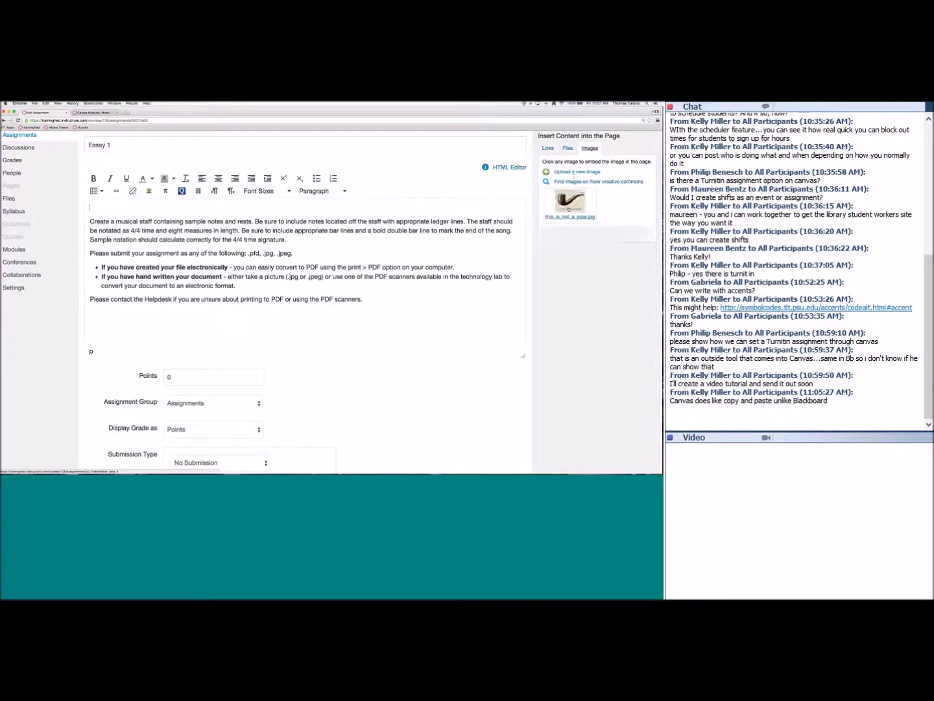
pyautogui.moveTo(569, 209); pyautogui.dragTo(568, 203)
pyautogui.click(569, 202)
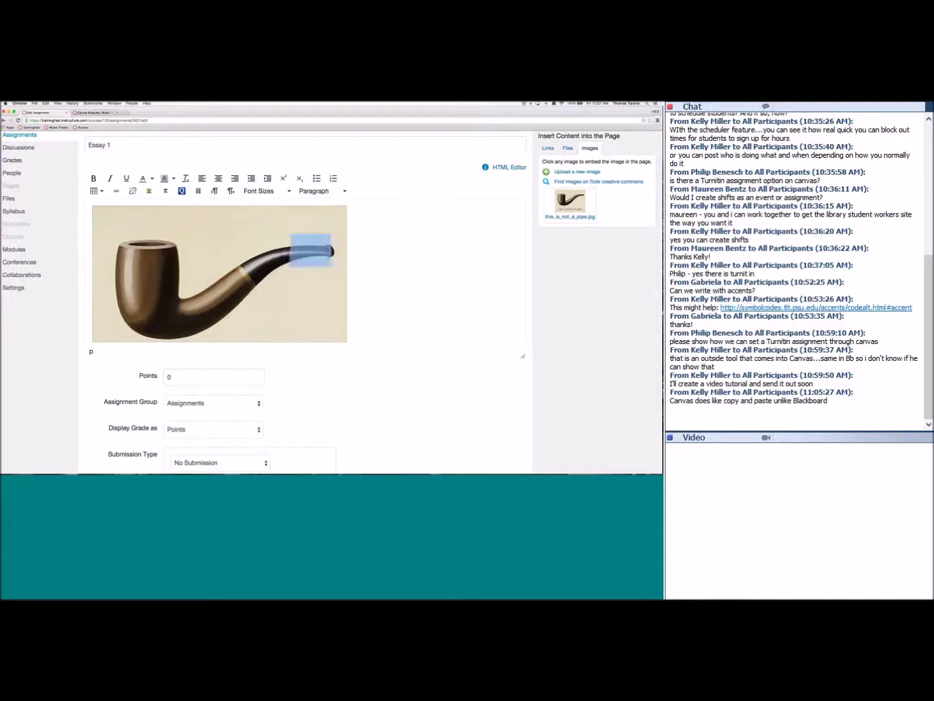
pyautogui.doubleClick(359, 204)
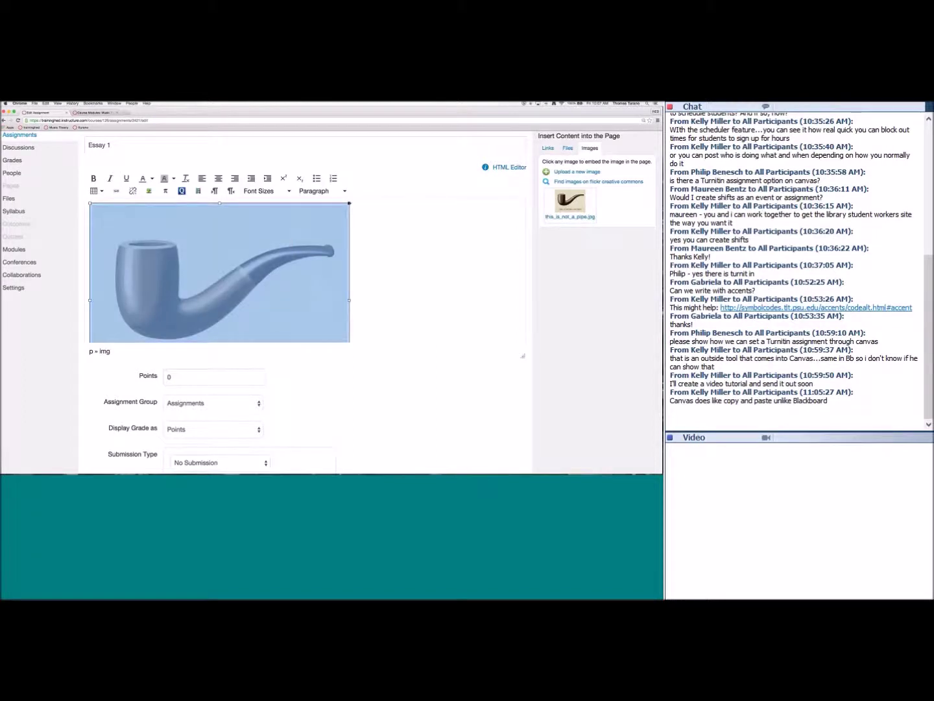
pyautogui.moveTo(349, 203); pyautogui.dragTo(166, 214)
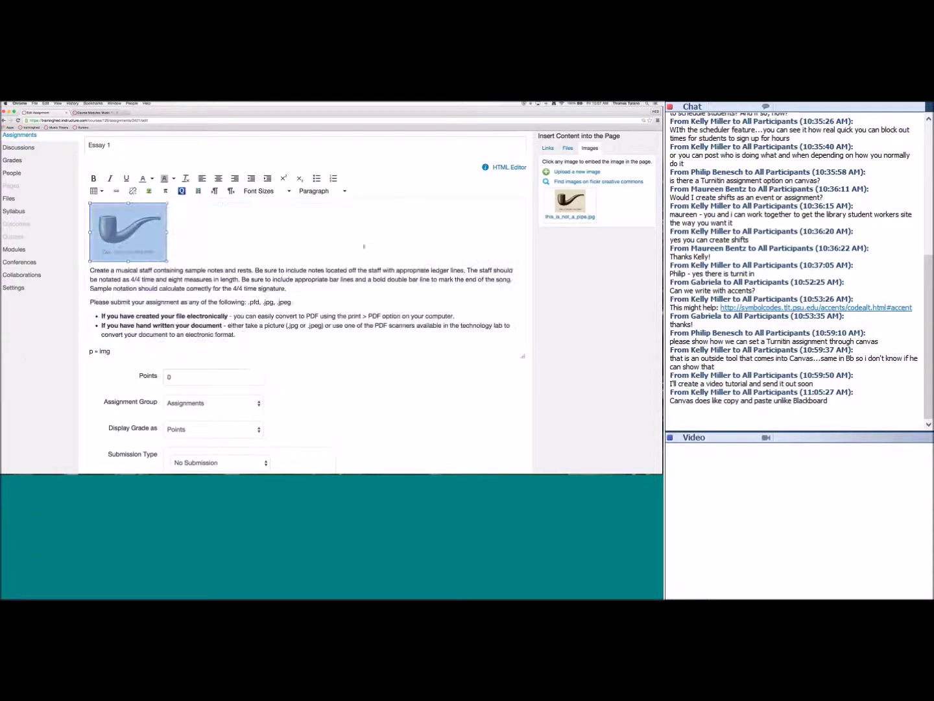
pyautogui.click(363, 243)
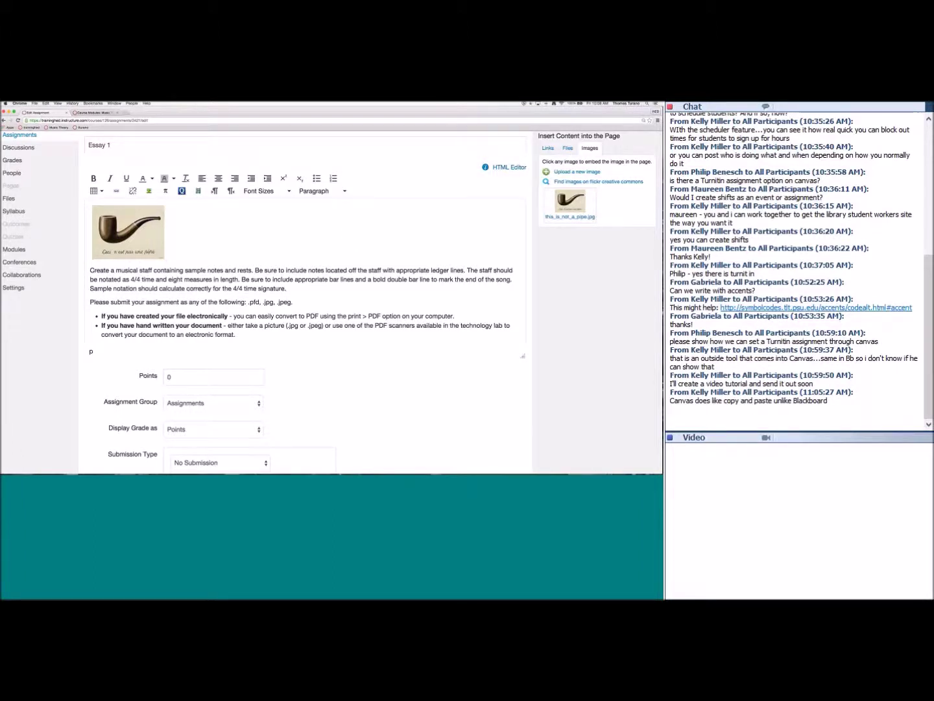
# - Set the points for Essay 1 to 100
pyautogui.write('Please contact the Helpdesk if you are unsure about printing to PDF or using the PDF scanners.')
pyautogui.scroll(-2, 336, 300)
pyautogui.scroll(-5, 335, 301)
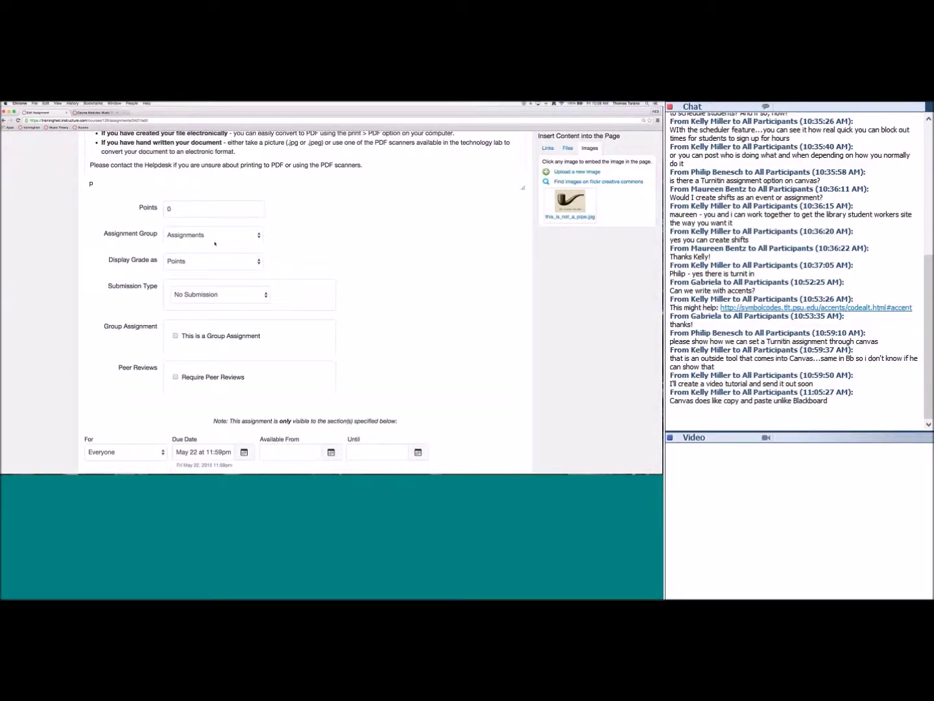
pyautogui.click(174, 209)
pyautogui.press('BackSpace')
pyautogui.write('100')
pyautogui.click(312, 223)
pyautogui.scroll(-1, 194, 221)
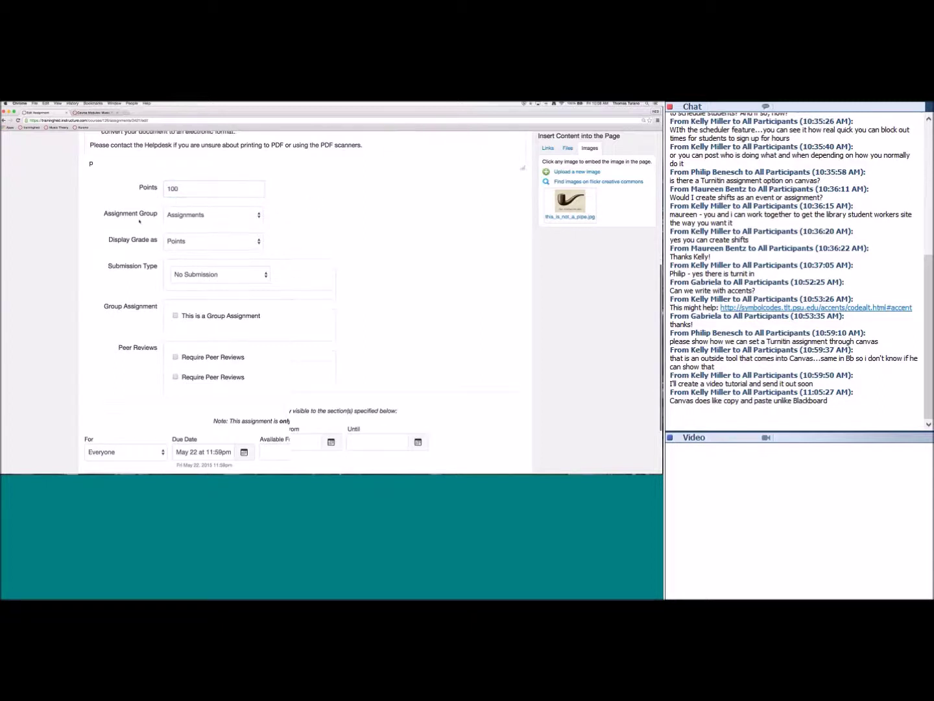
# - Keep Essay 1 in the Assignments group and review the grade display options, leaving Points selected
pyautogui.click(195, 215)
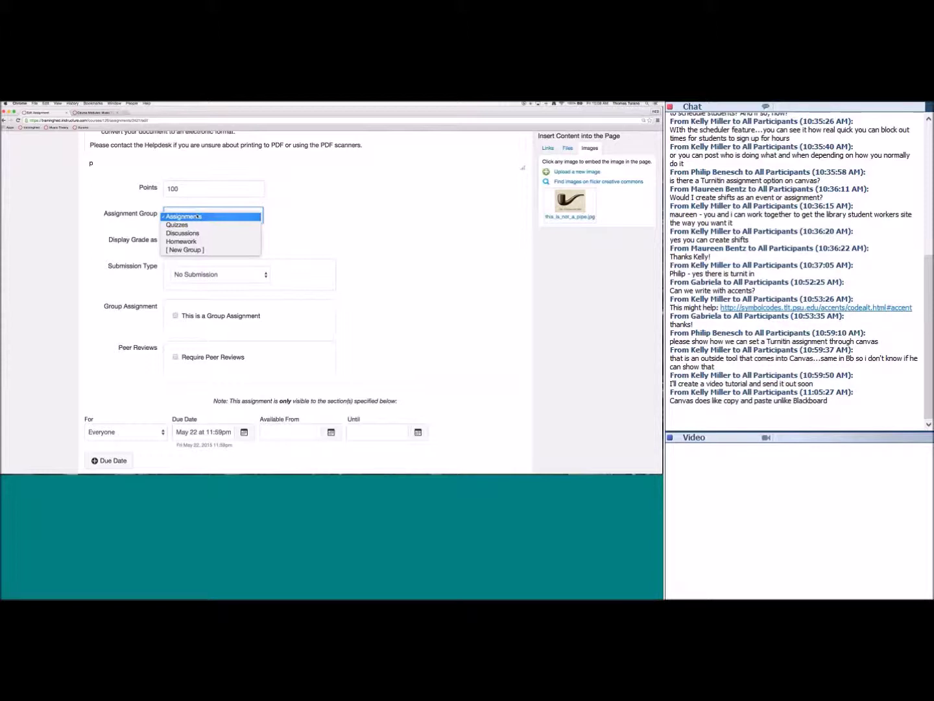
pyautogui.click(198, 216)
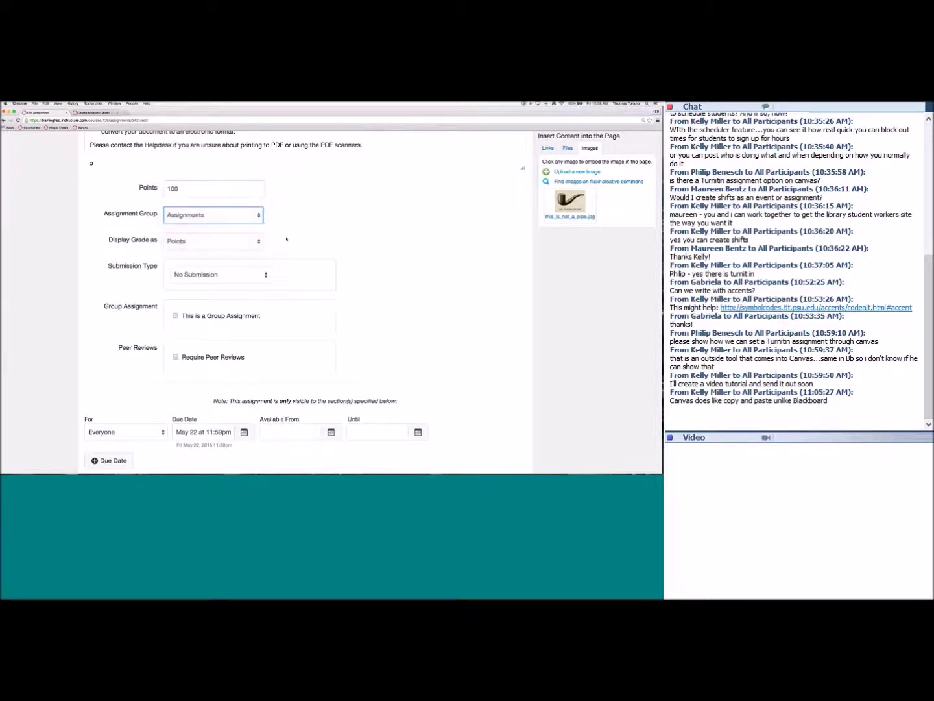
pyautogui.scroll(-1, 132, 224)
pyautogui.scroll(-1, 162, 222)
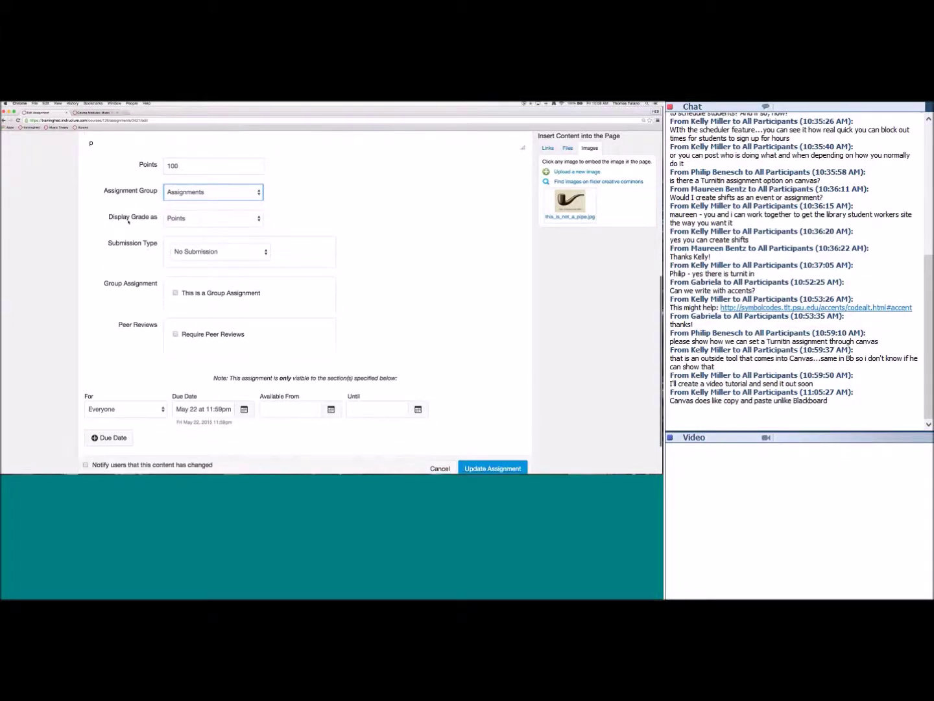
pyautogui.click(203, 219)
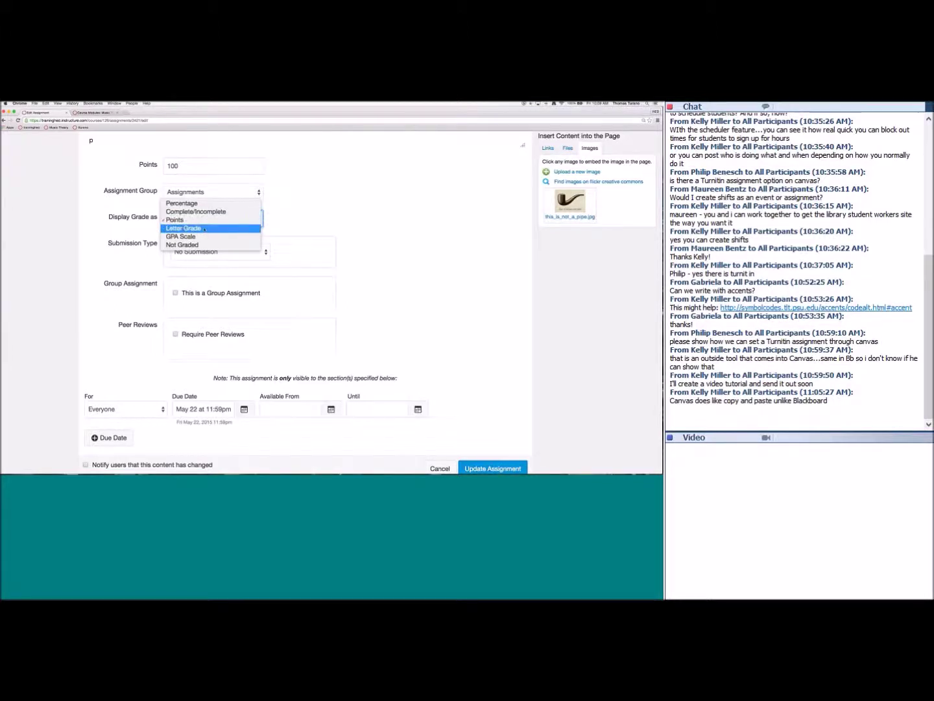
pyautogui.click(315, 220)
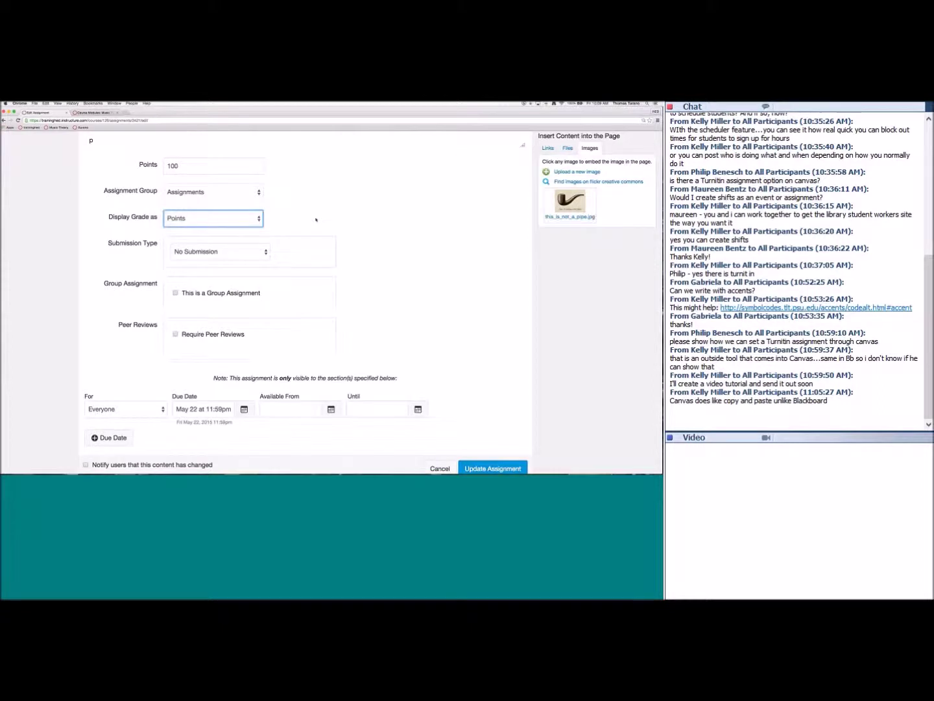
# - Set the submission type of Essay 1 to Online
pyautogui.scroll(-2, 305, 223)
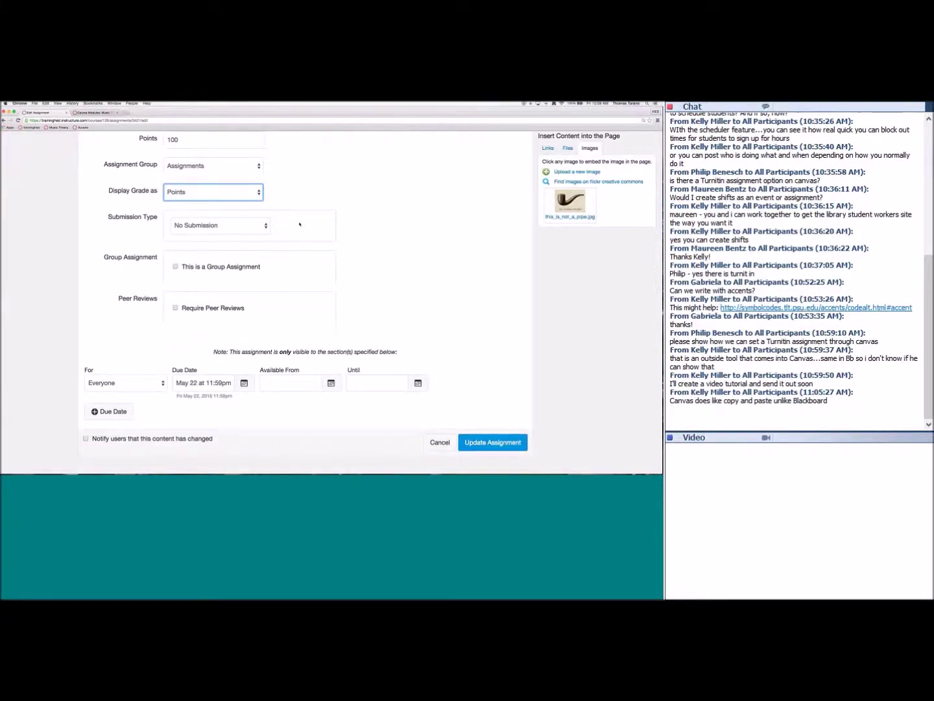
pyautogui.click(225, 226)
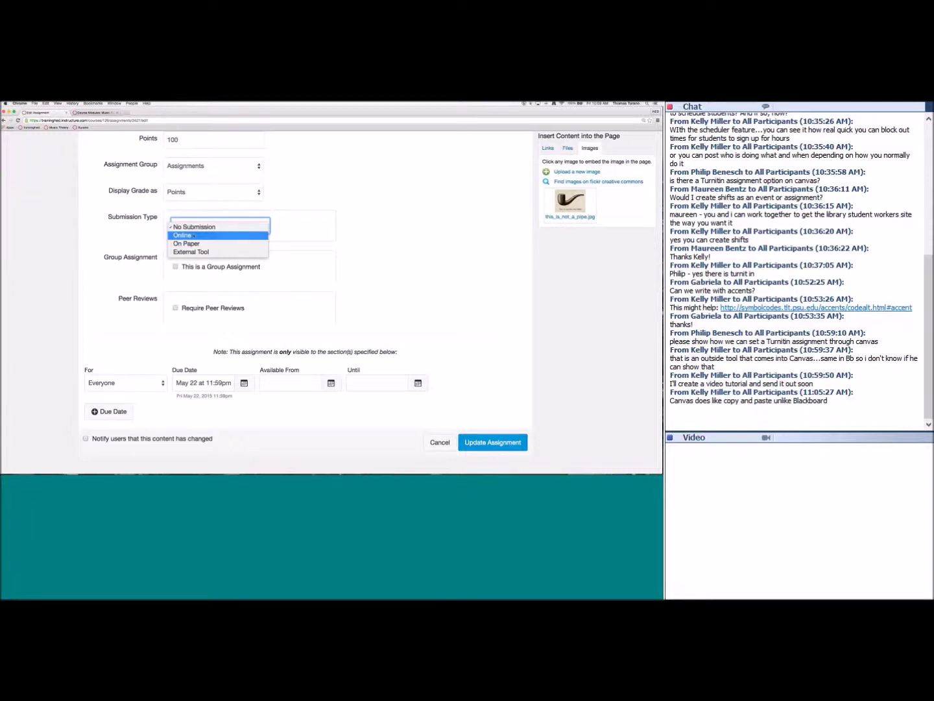
pyautogui.click(193, 236)
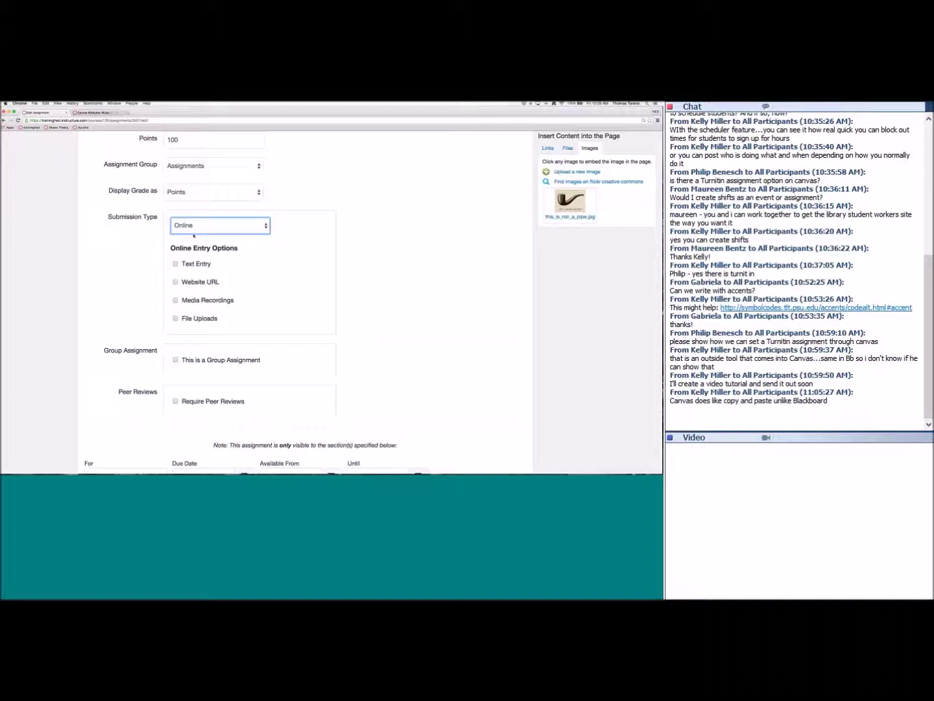
# - Allow File Uploads as an online entry option for Essay 1
pyautogui.scroll(-1, 258, 253)
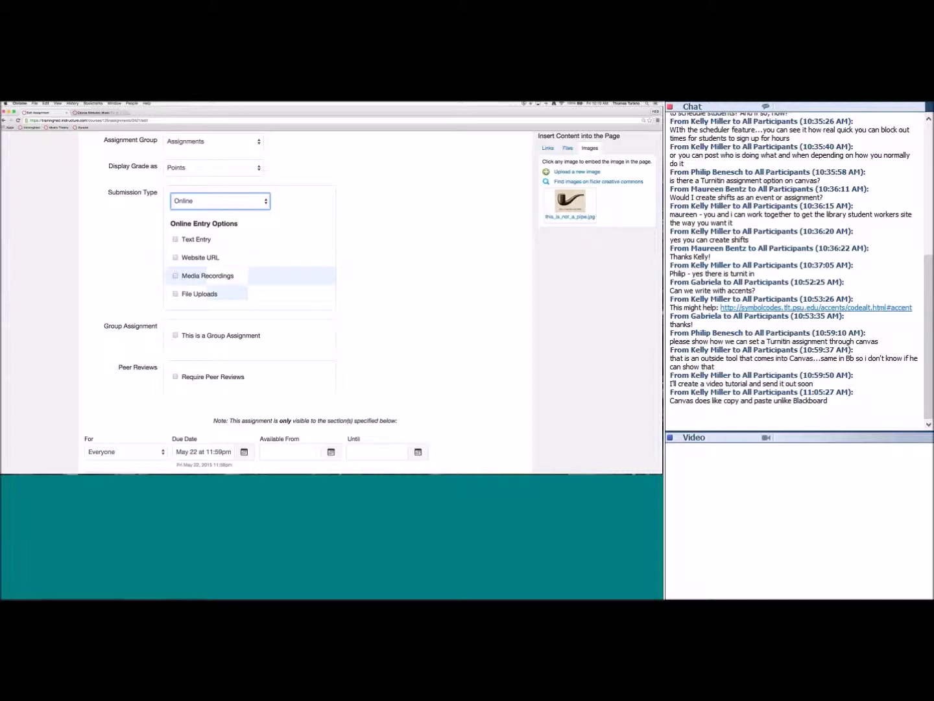
pyautogui.click(210, 295)
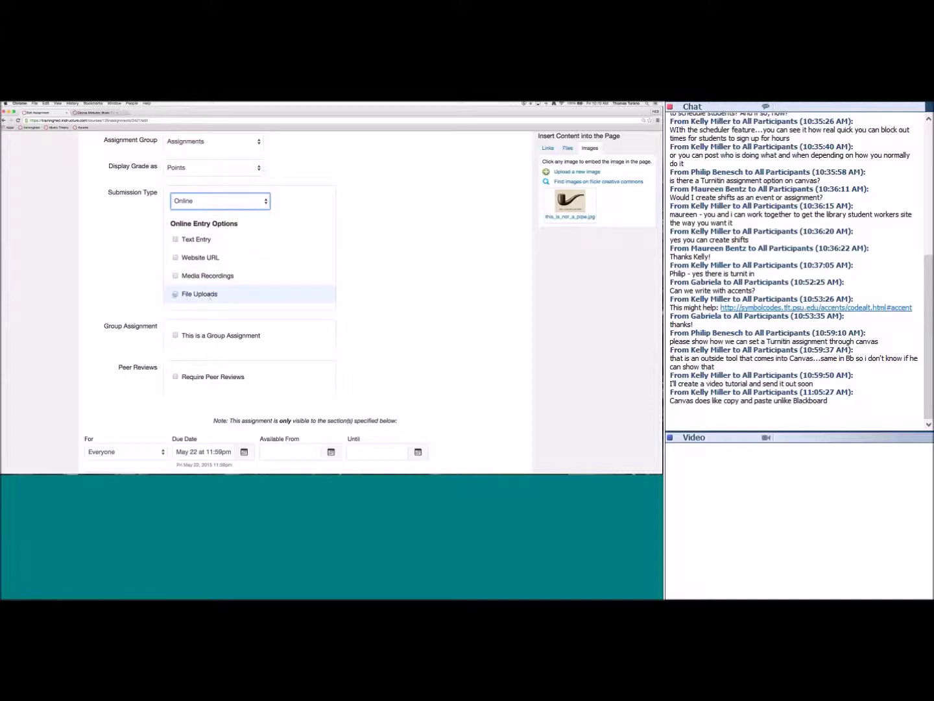
pyautogui.click(174, 294)
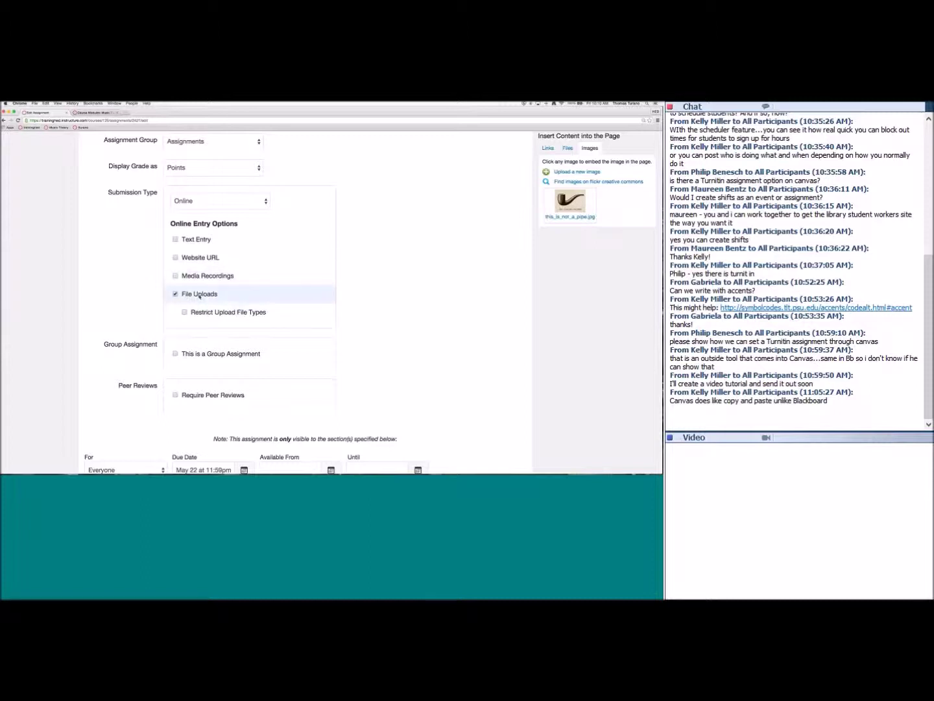
# - Reveal the allowed file extensions setting by restricting upload file types, and remove the restriction again
pyautogui.scroll(-2, 199, 296)
pyautogui.scroll(-1, 199, 296)
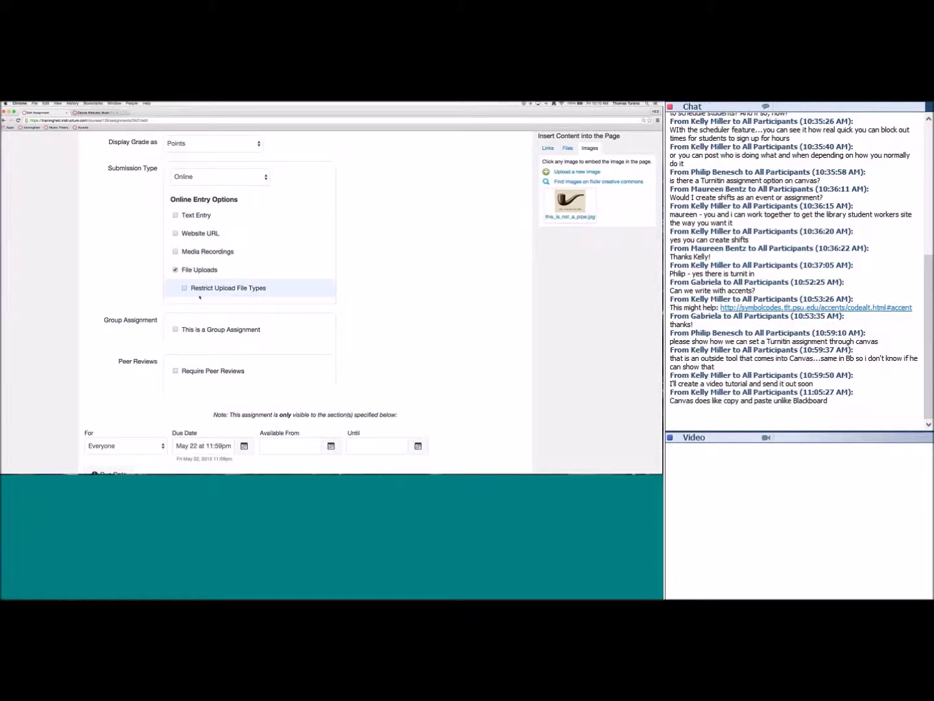
pyautogui.click(199, 288)
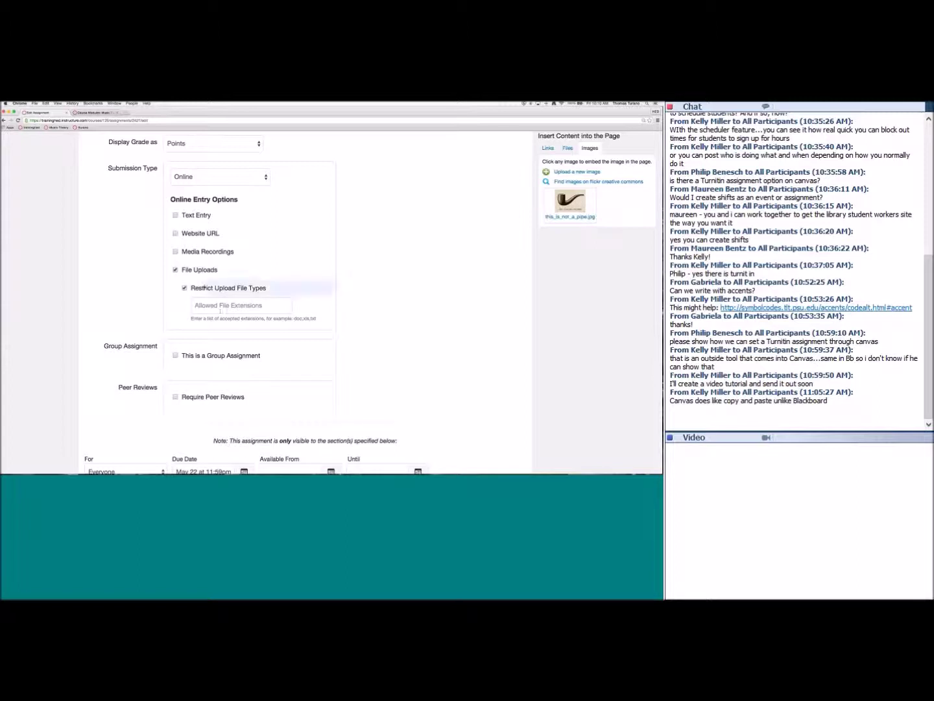
pyautogui.click(204, 287)
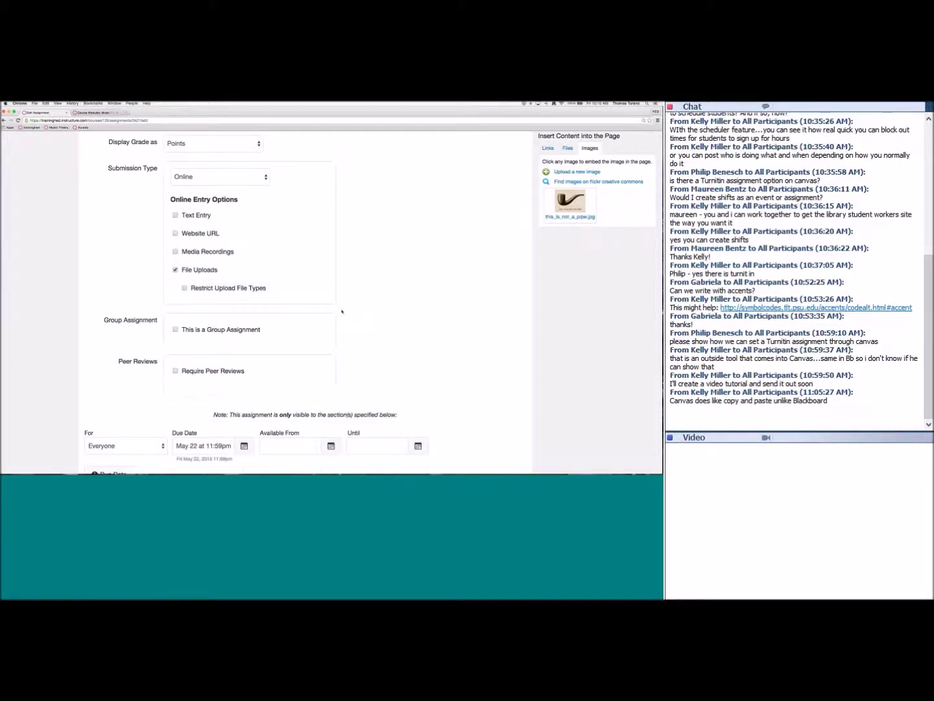
# - Inspect the group assignment and peer review options for Essay 1, leaving both turned off
pyautogui.scroll(-2, 343, 309)
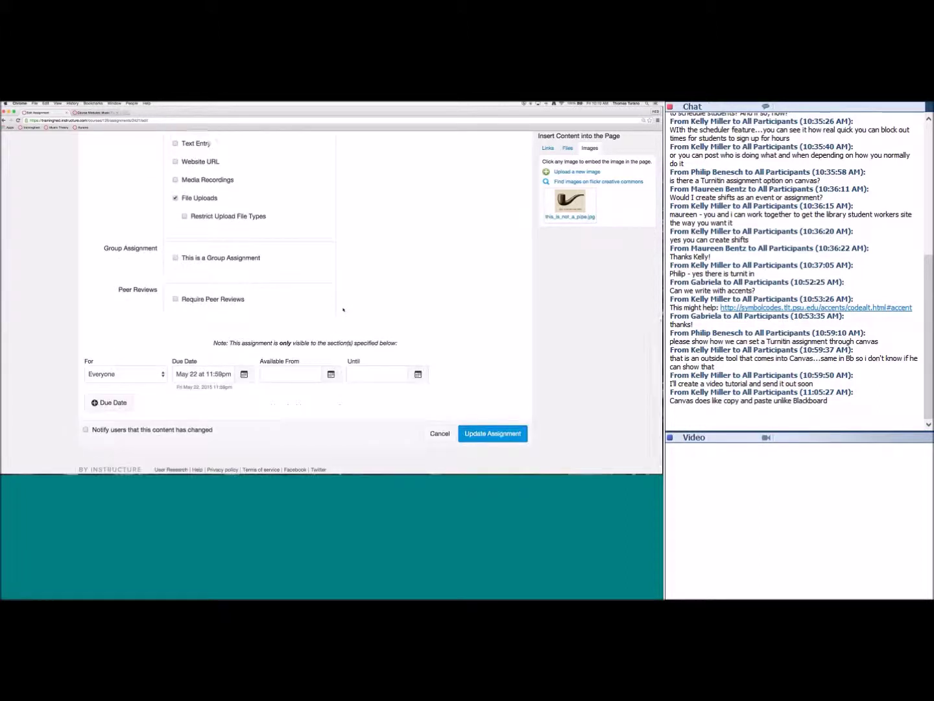
pyautogui.scroll(-1, 343, 309)
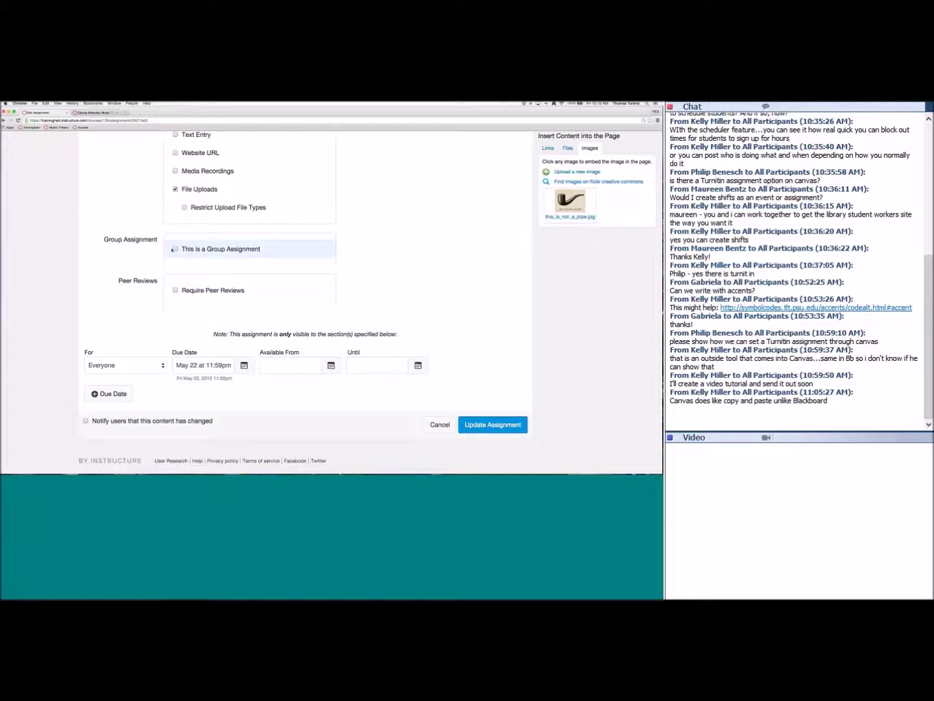
pyautogui.click(175, 249)
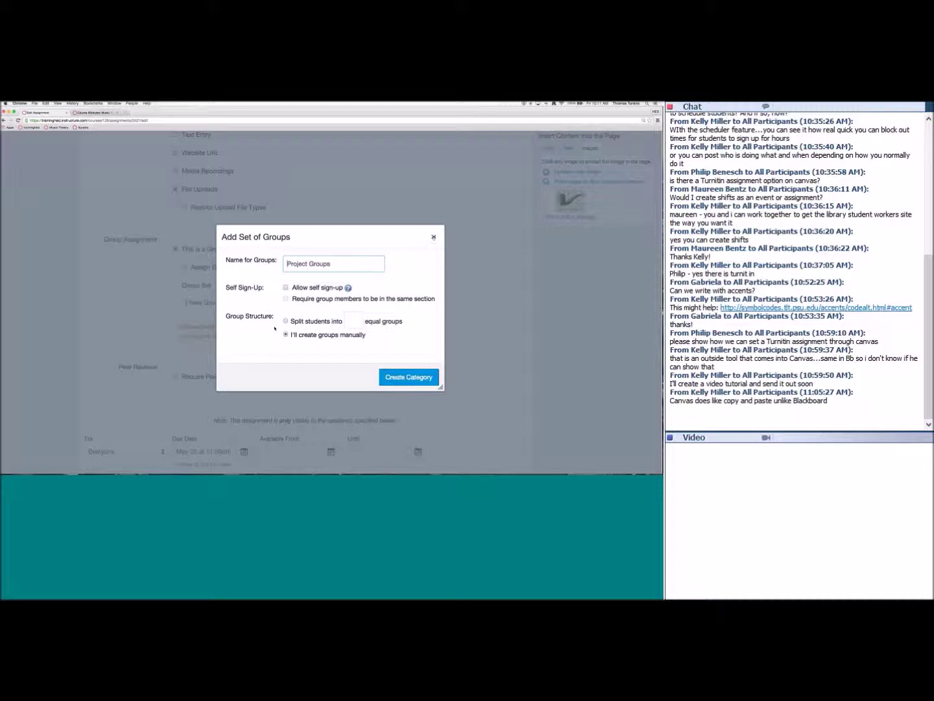
pyautogui.press('Escape')
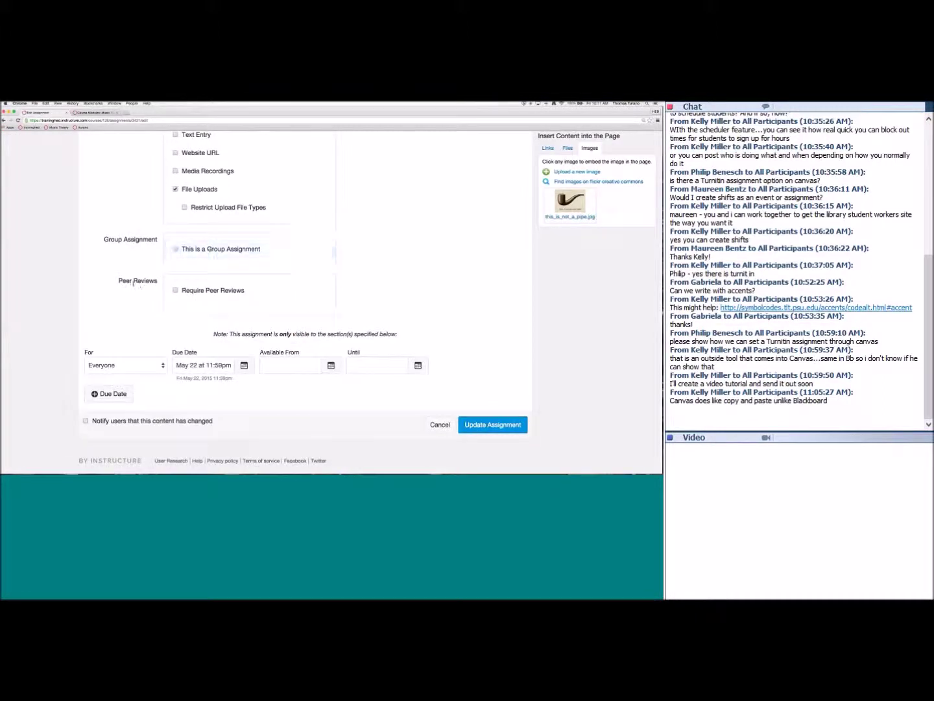
pyautogui.click(186, 291)
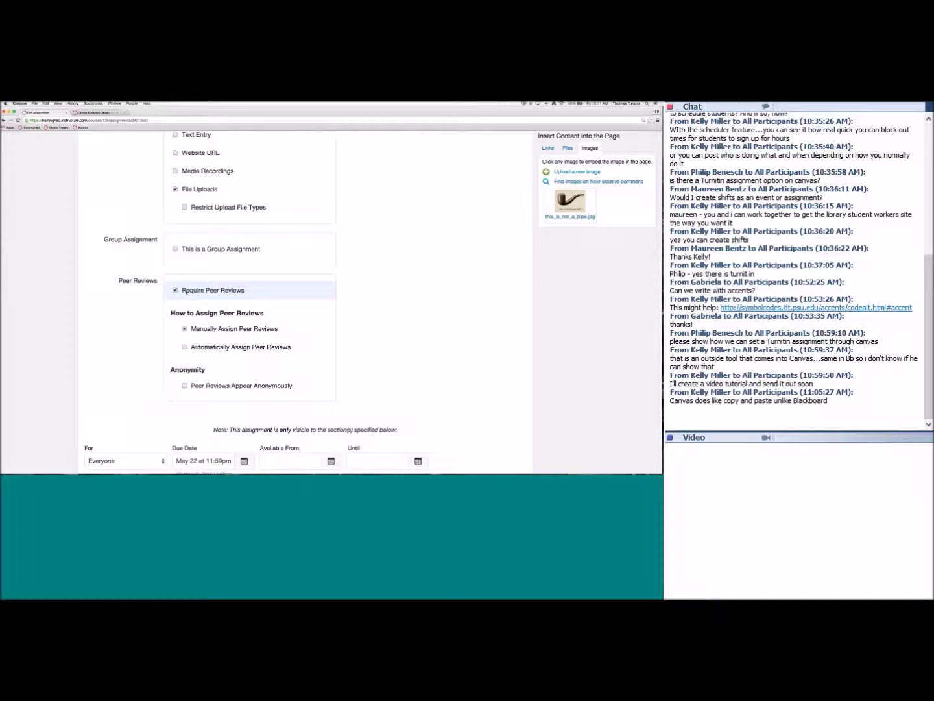
pyautogui.click(186, 291)
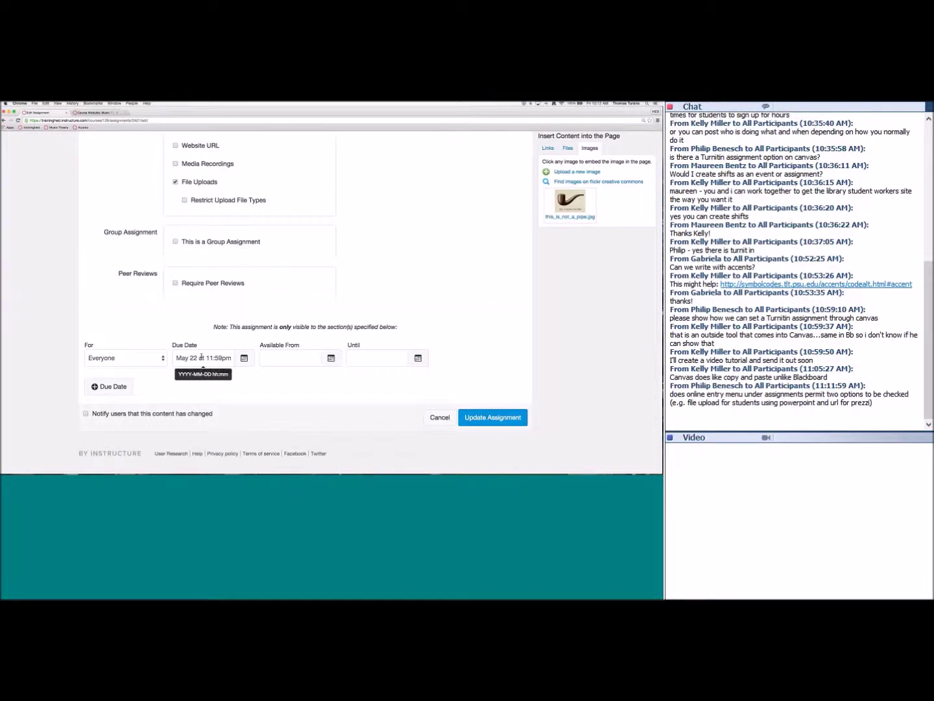
# - Examine the Due Date, Available From and Until fields of Essay 1 without changing any dates
pyautogui.click(367, 358)
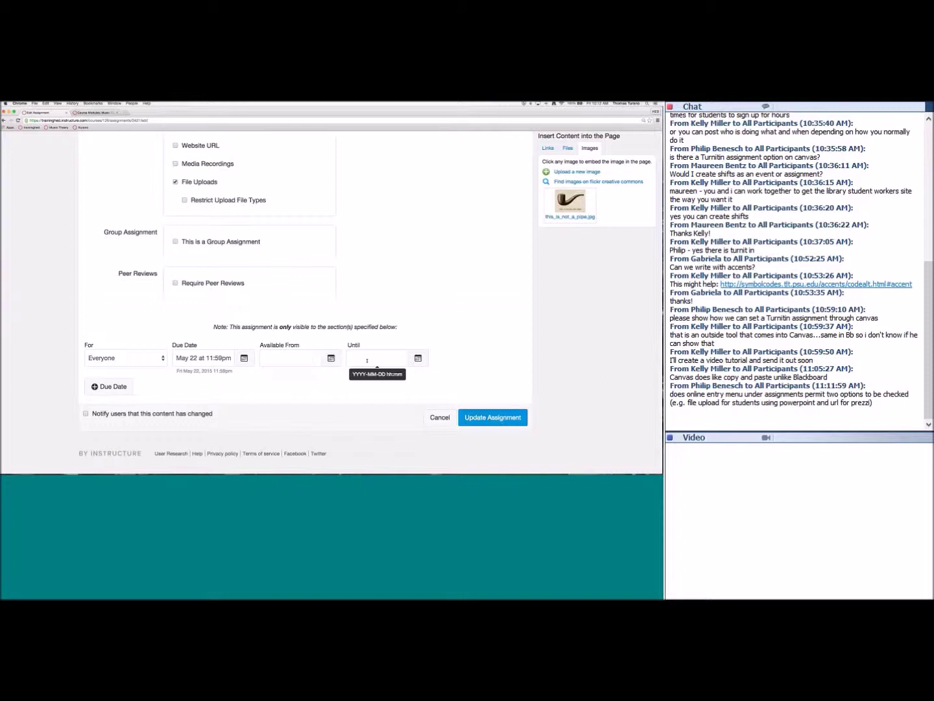
pyautogui.click(195, 357)
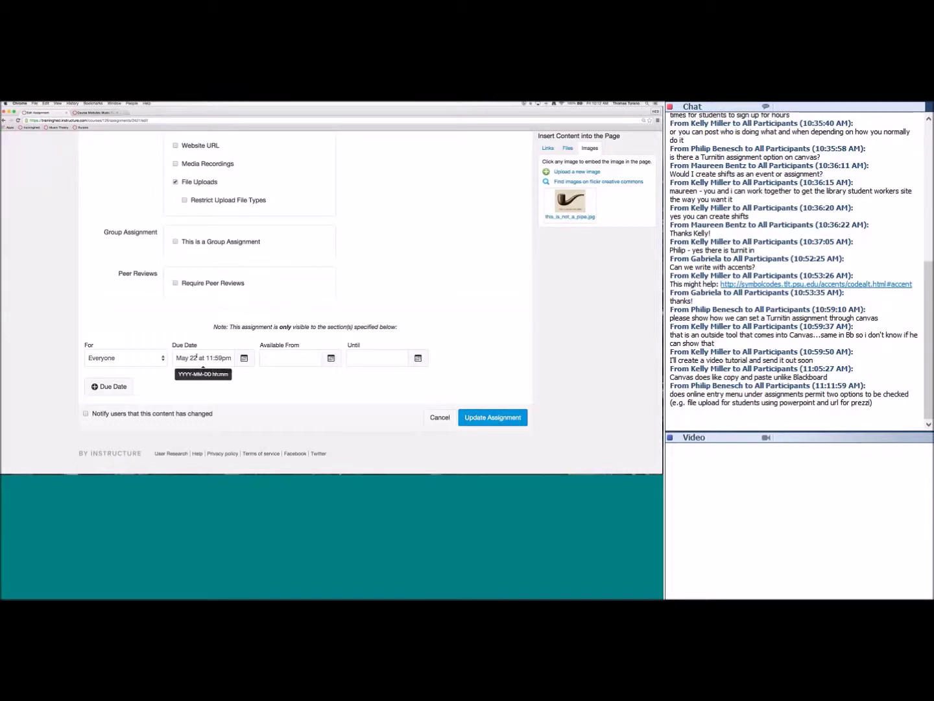
pyautogui.click(276, 358)
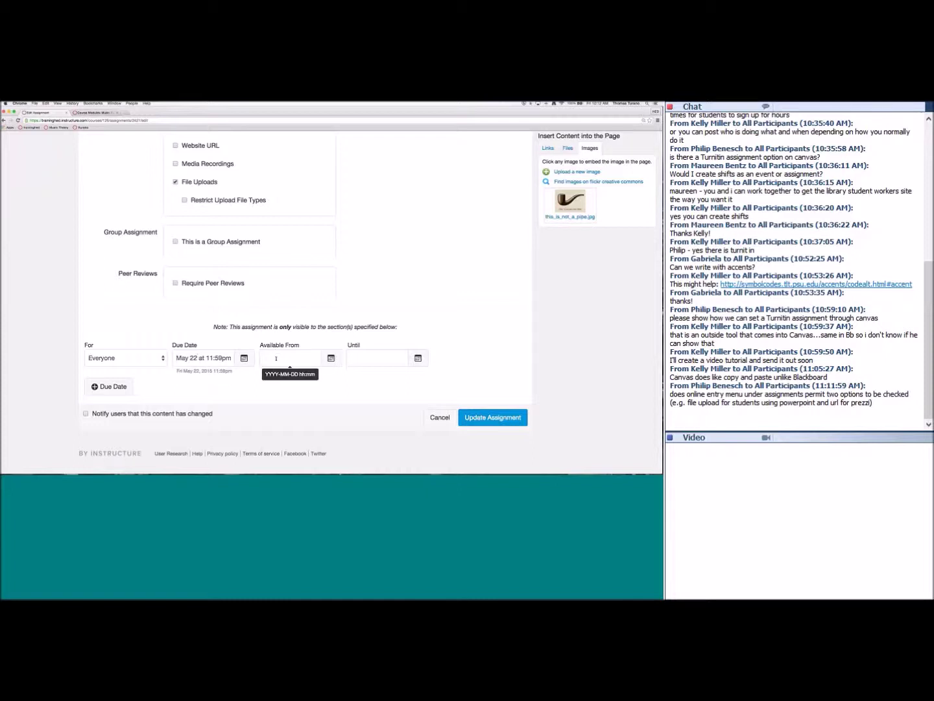
pyautogui.click(190, 358)
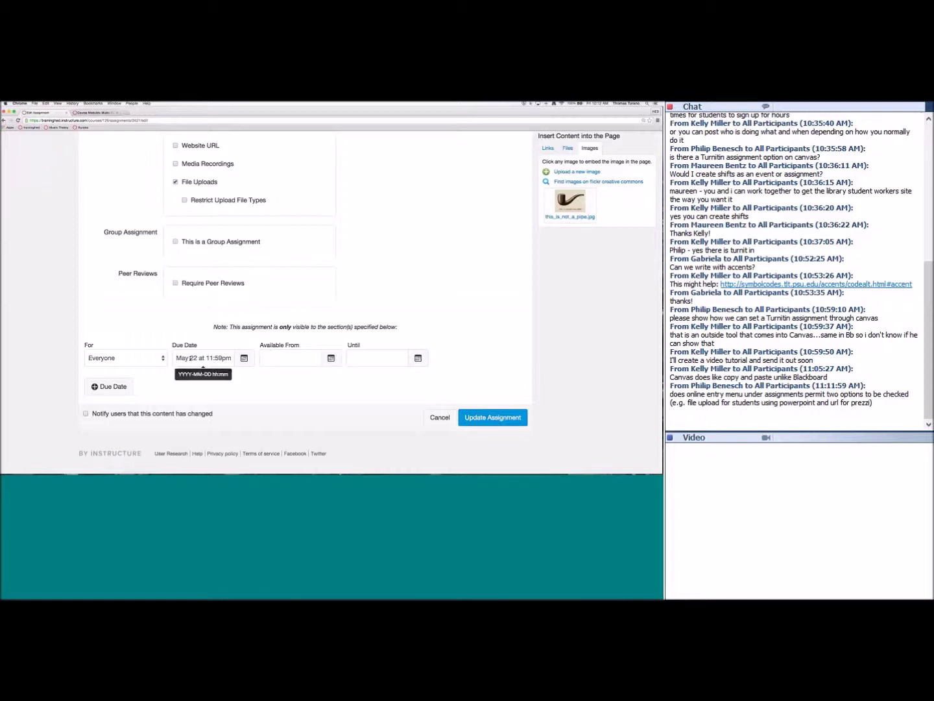
pyautogui.click(378, 355)
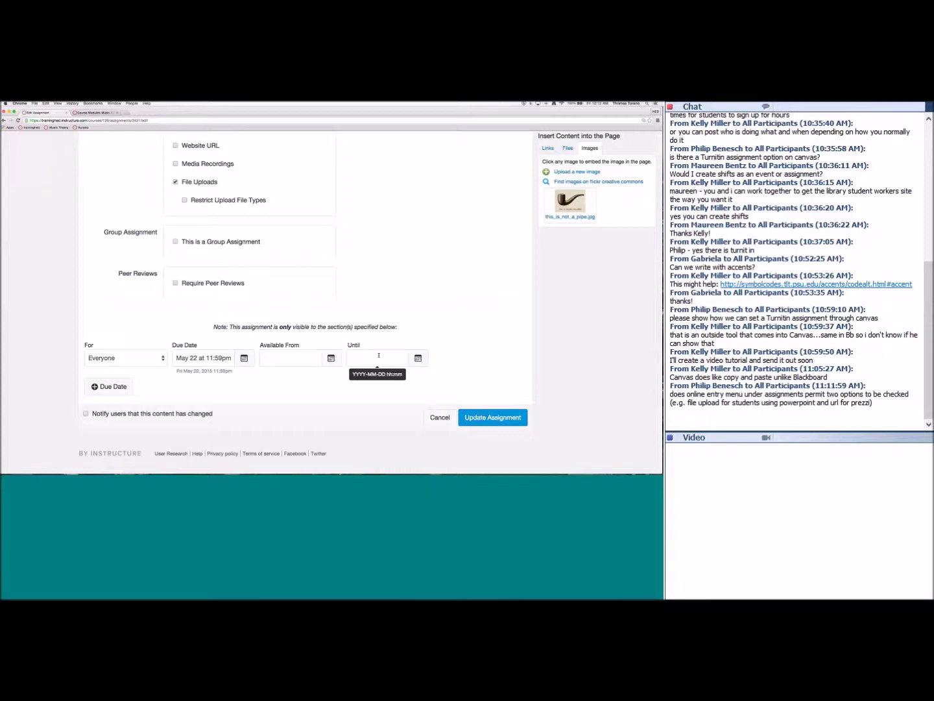
pyautogui.click(203, 359)
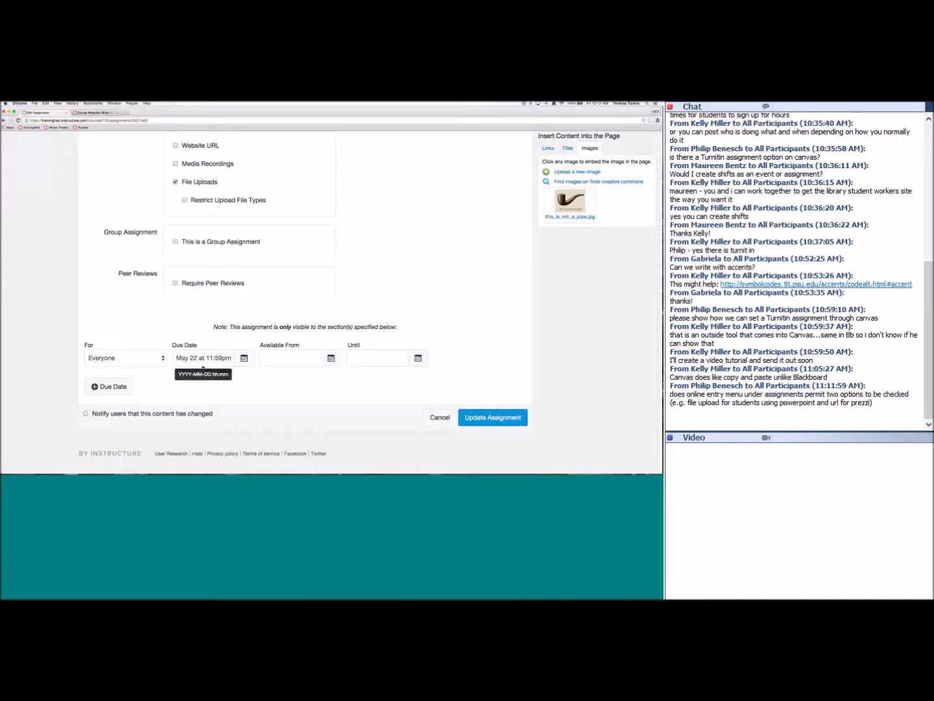
pyautogui.click(291, 356)
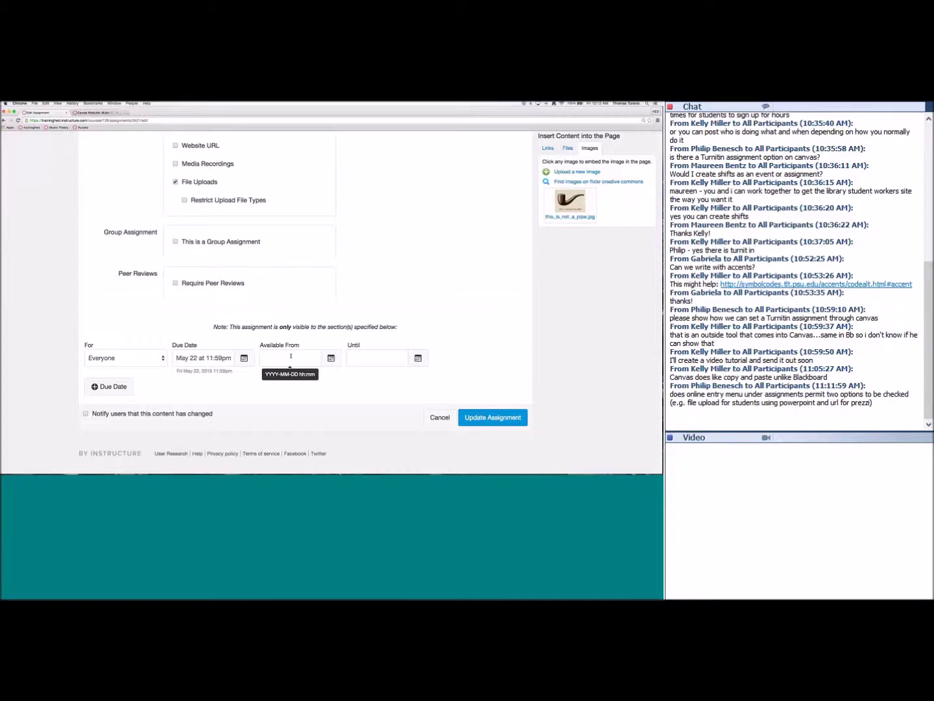
pyautogui.click(328, 392)
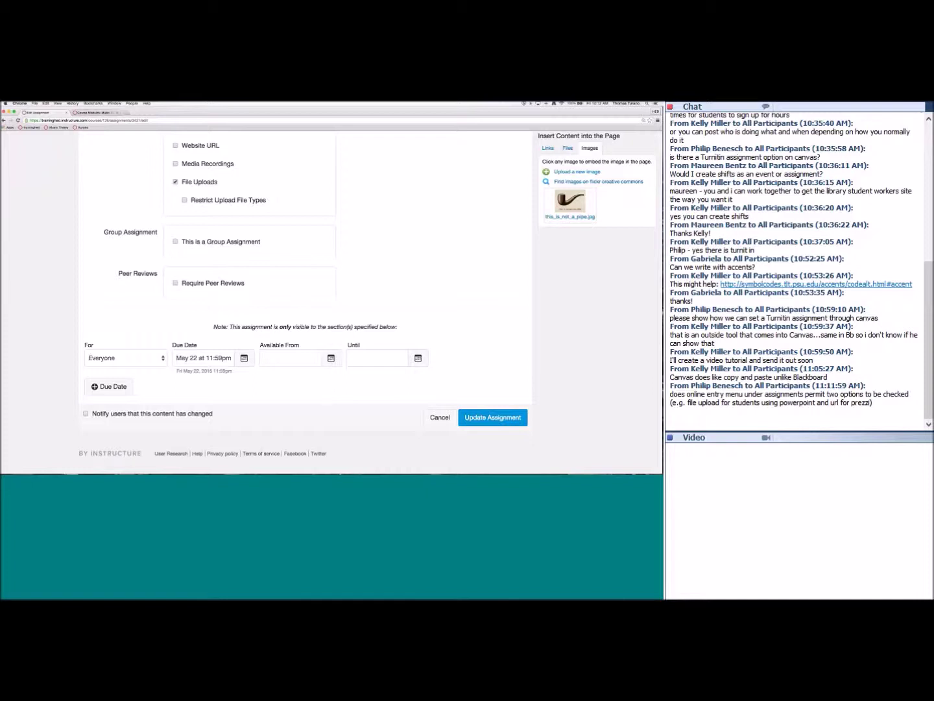
pyautogui.click(299, 361)
pyautogui.click(354, 359)
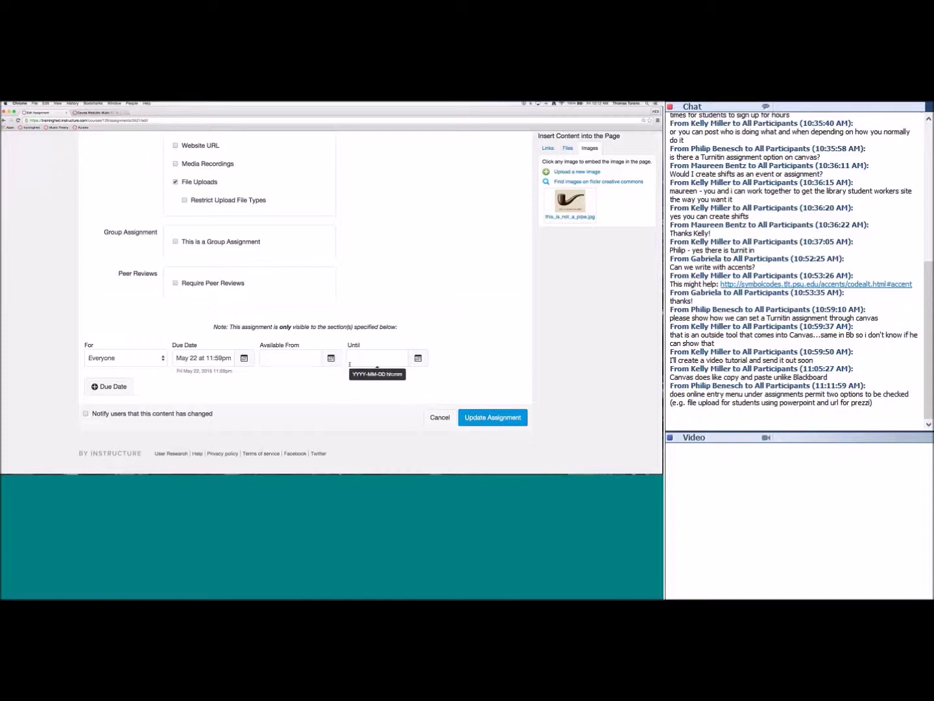
pyautogui.click(321, 387)
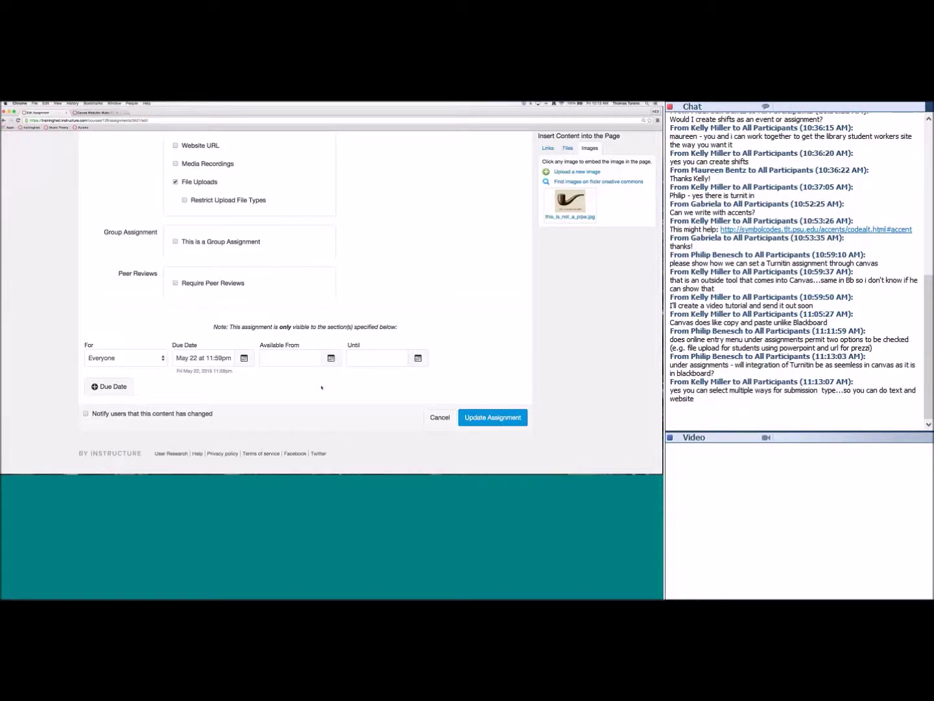
# - Allow Text Entry, Website URL and Media Recordings as additional online entry options for Essay 1
pyautogui.scroll(2, 320, 387)
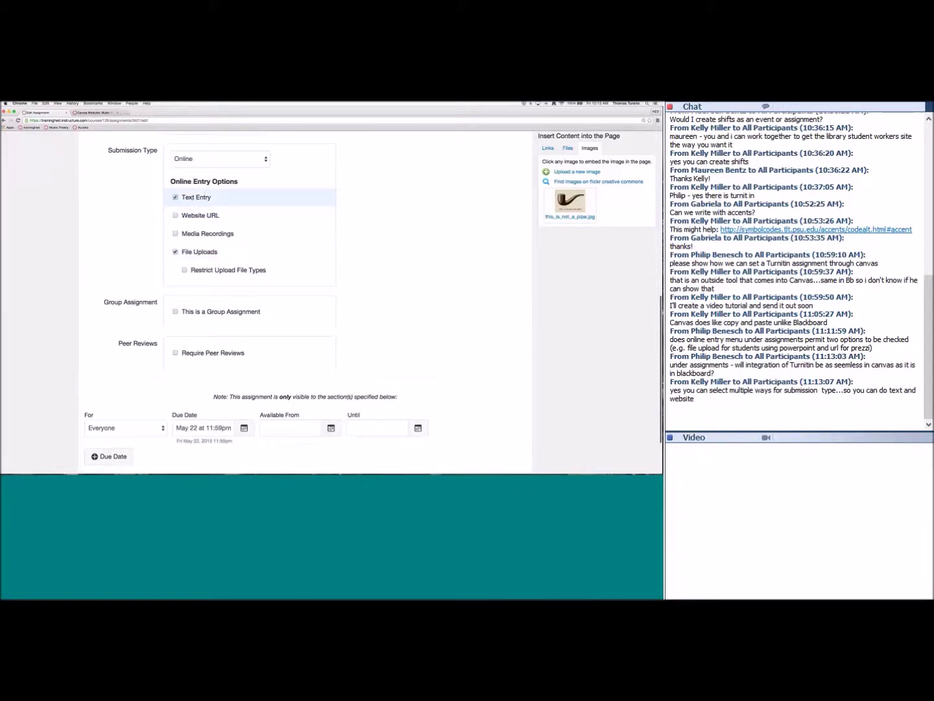
pyautogui.click(193, 216)
pyautogui.click(194, 234)
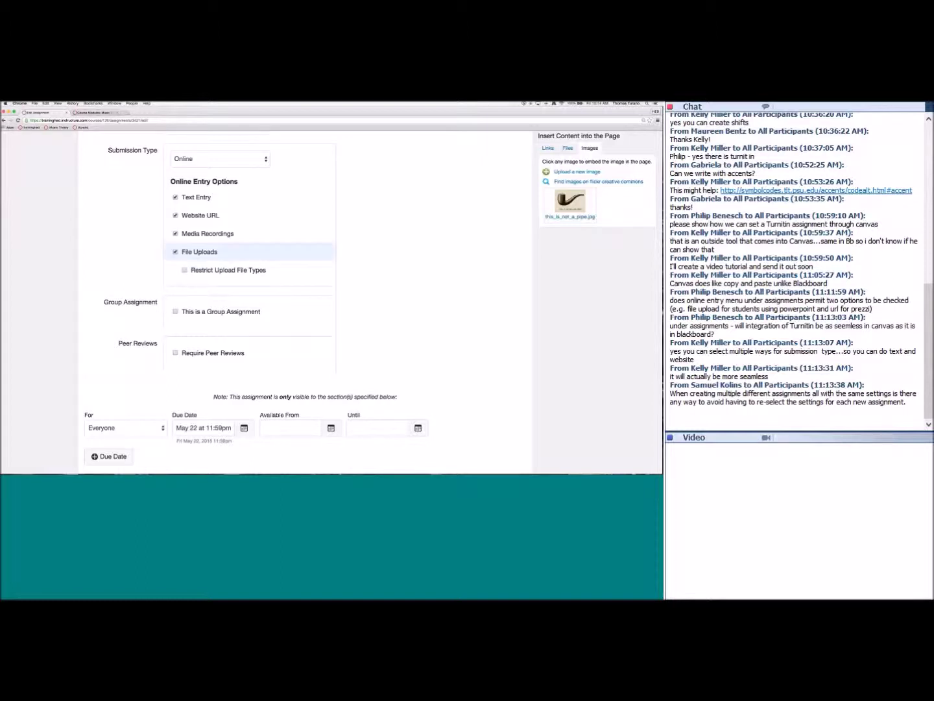
# - Save the updated Essay 1 assignment and publish it
pyautogui.scroll(-2, 387, 242)
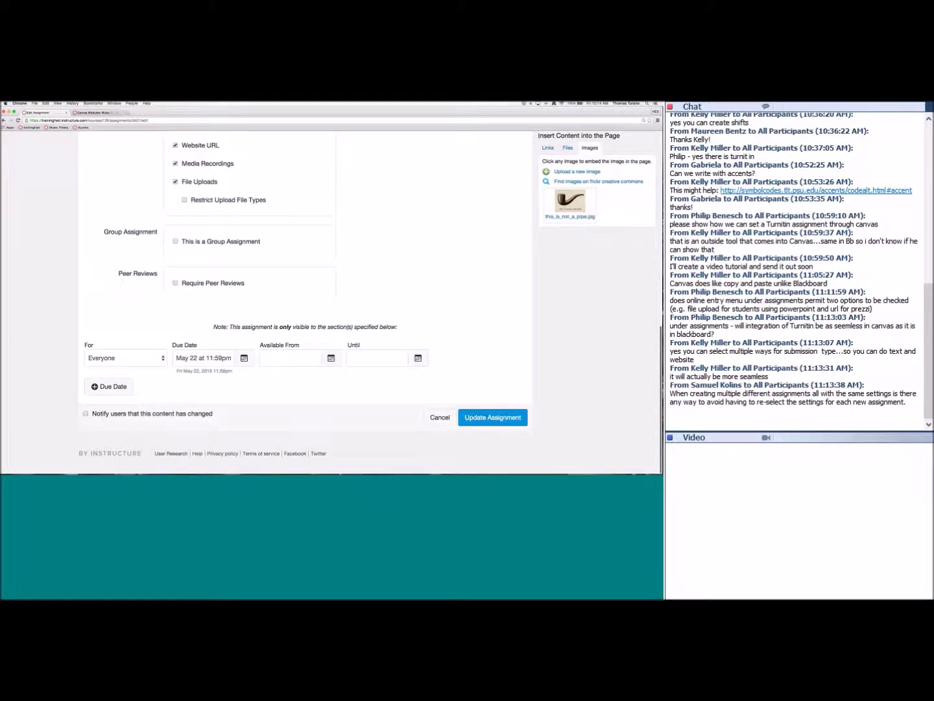
pyautogui.click(504, 420)
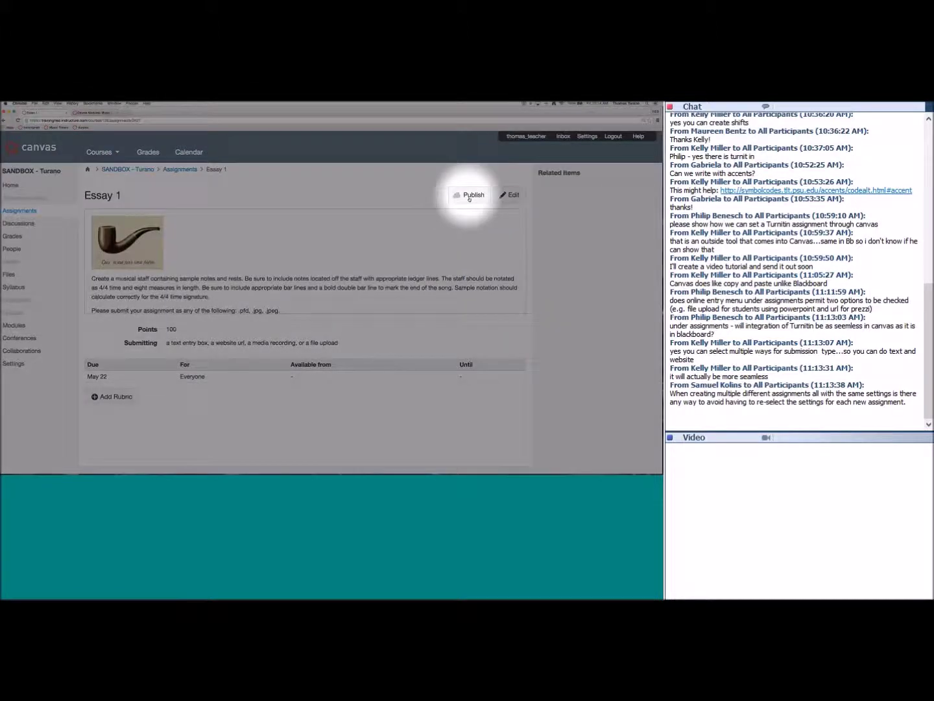
pyautogui.click(469, 196)
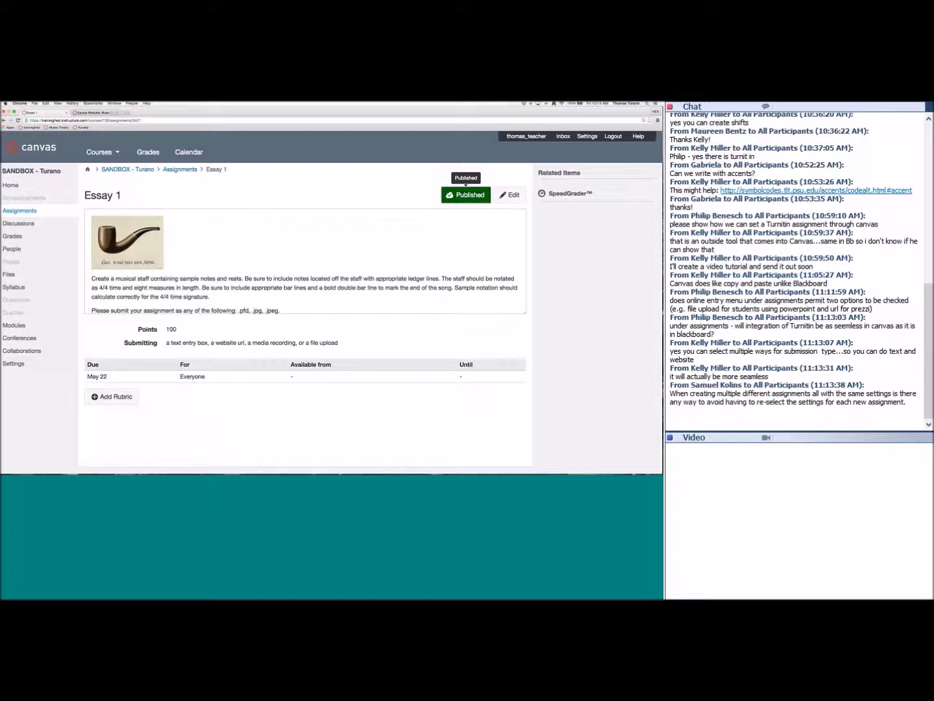
# - Review the published Essay 1 page, including its full instructions, points, submission types and due date
pyautogui.scroll(-3, 432, 240)
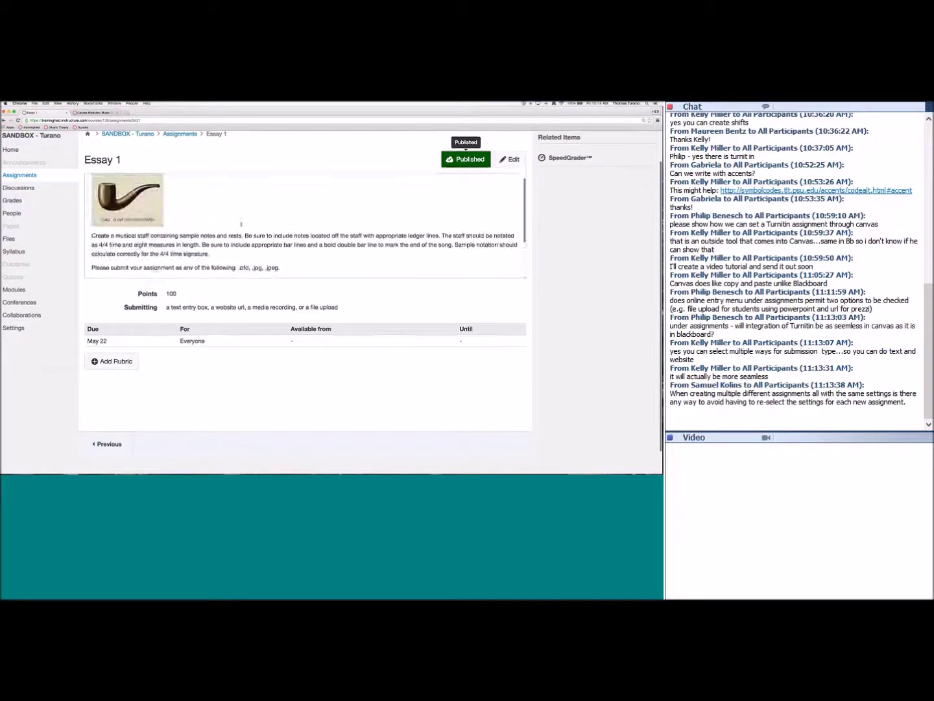
pyautogui.scroll(-2, 212, 216)
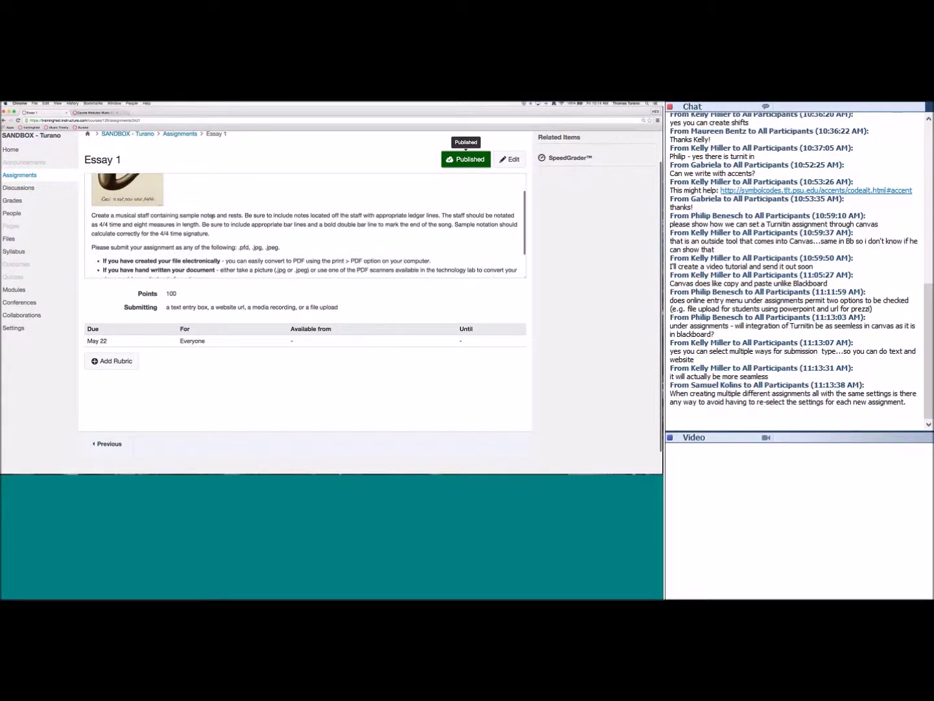
pyautogui.scroll(-2, 211, 216)
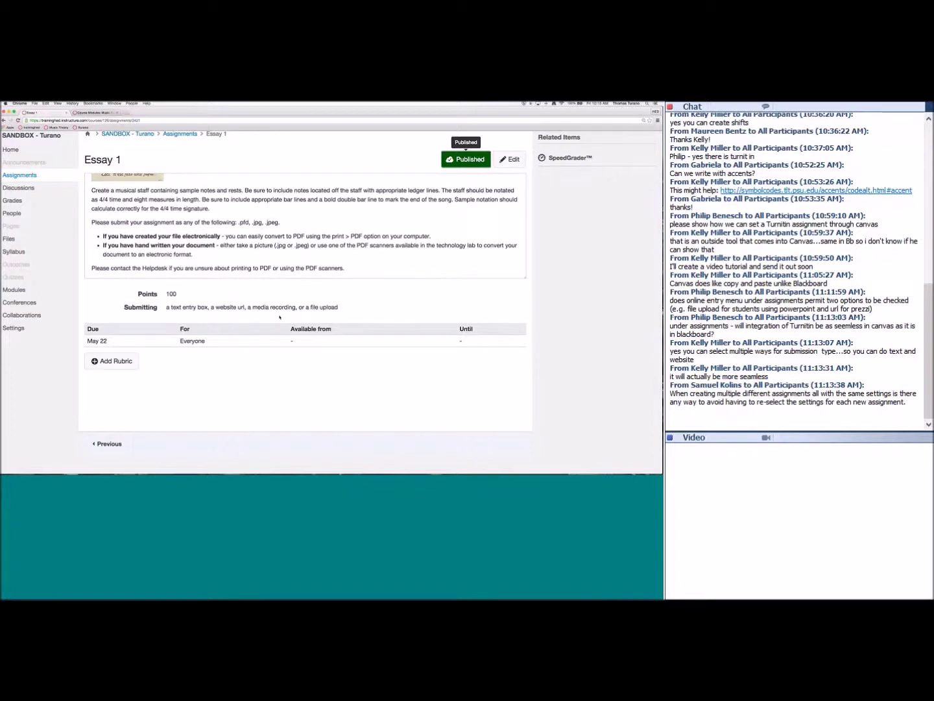
pyautogui.scroll(1, 279, 316)
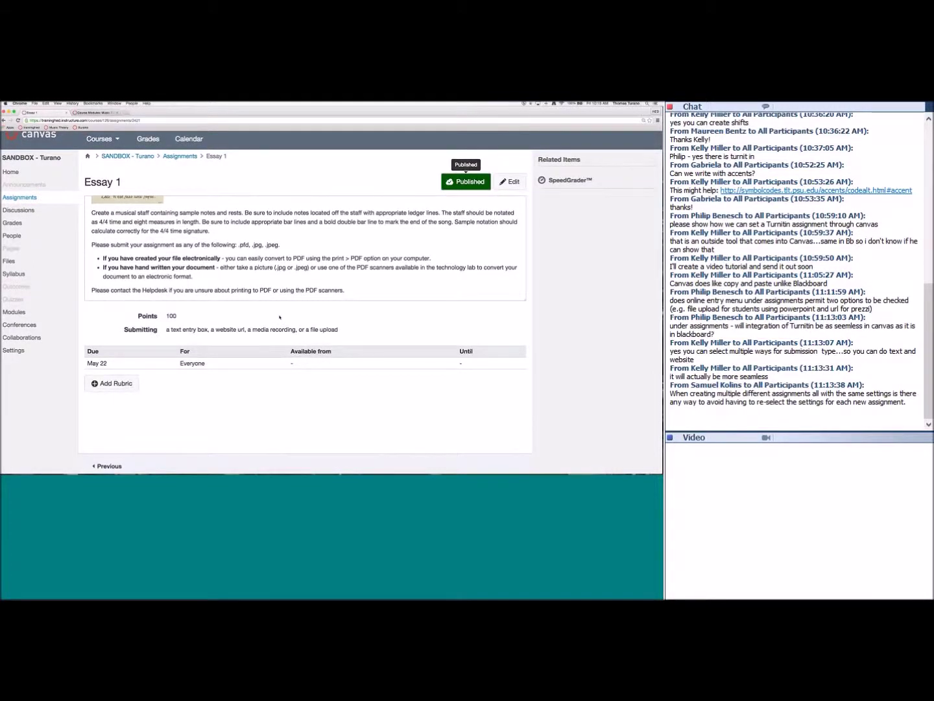
pyautogui.scroll(-1, 280, 317)
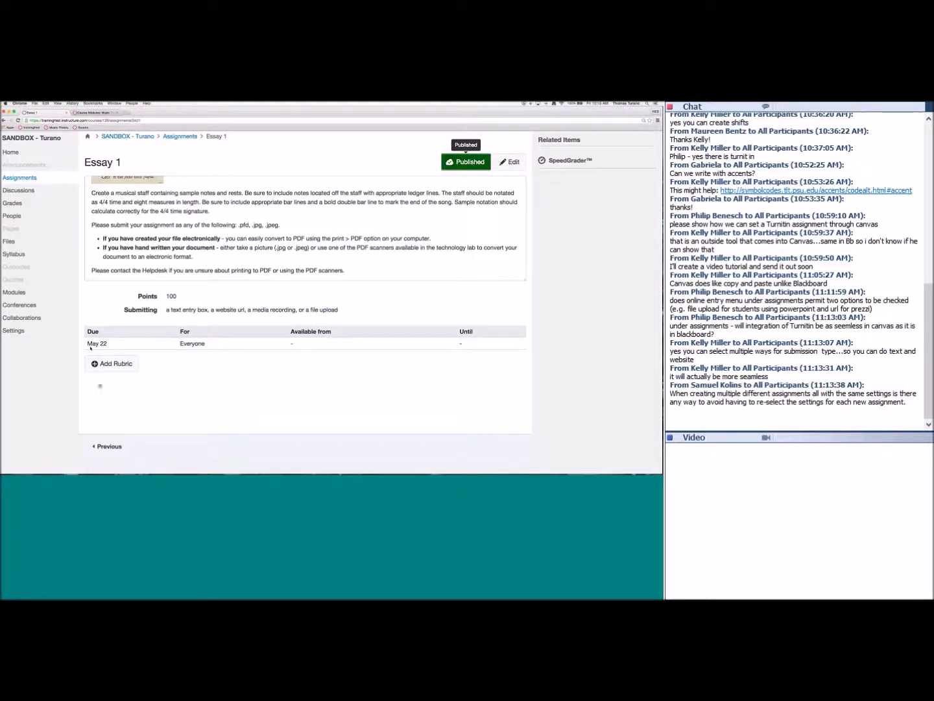
pyautogui.scroll(-1, 91, 348)
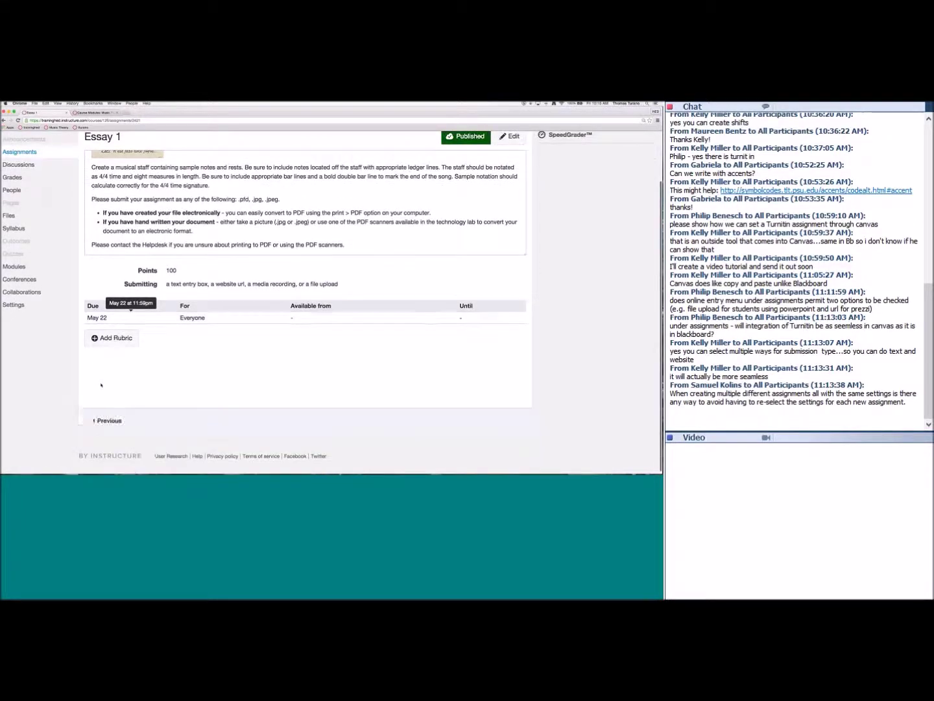
# - Start a new rubric for Essay 1 and add two more criteria so that it has three criterion rows
pyautogui.click(102, 344)
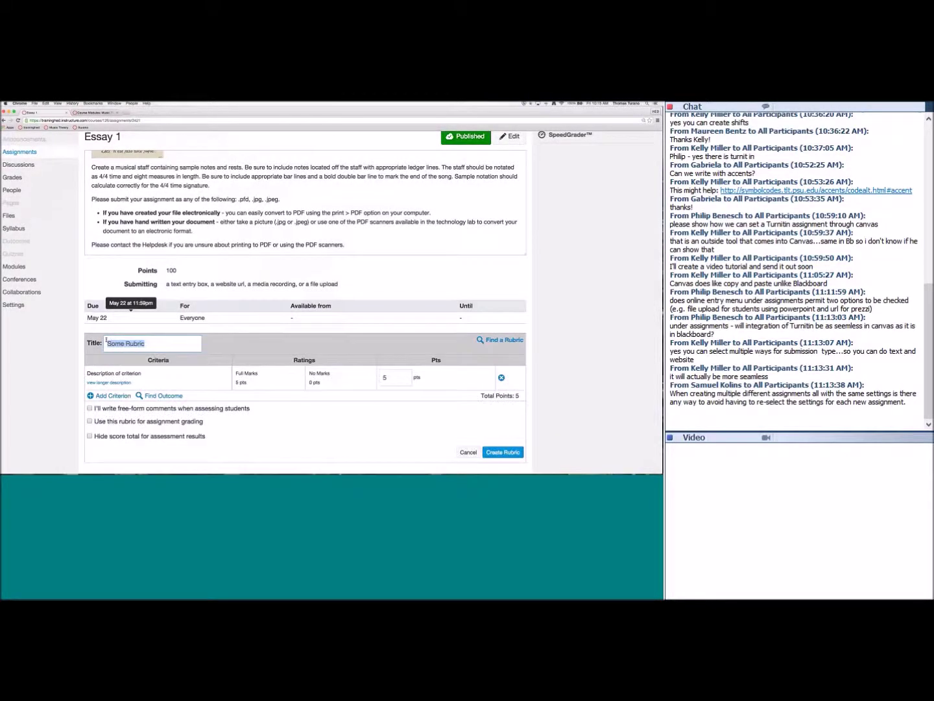
pyautogui.scroll(-2, 105, 340)
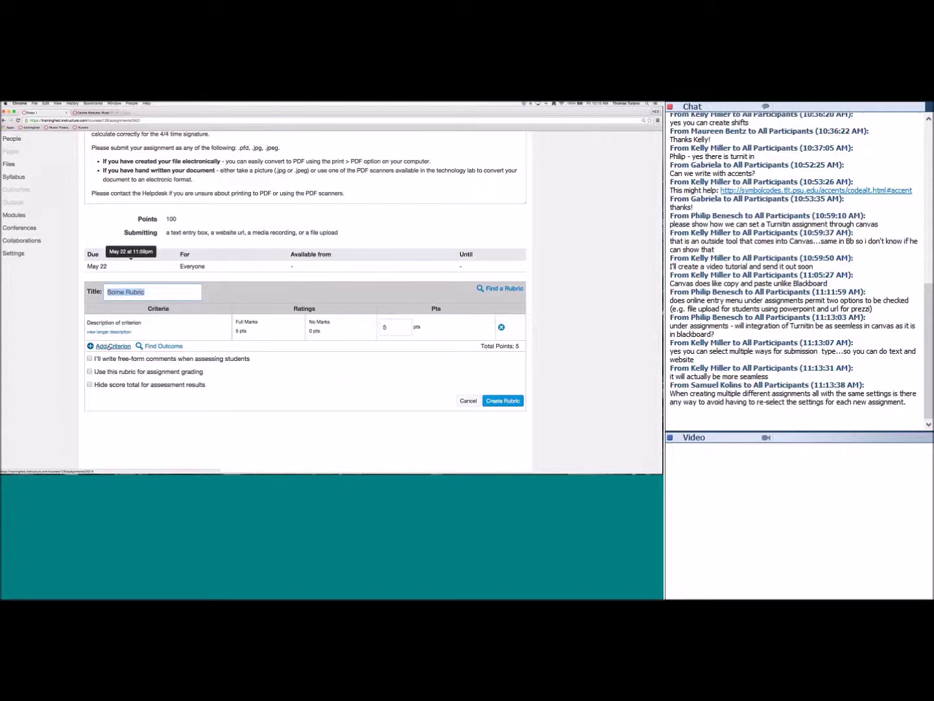
pyautogui.click(109, 347)
pyautogui.click(111, 373)
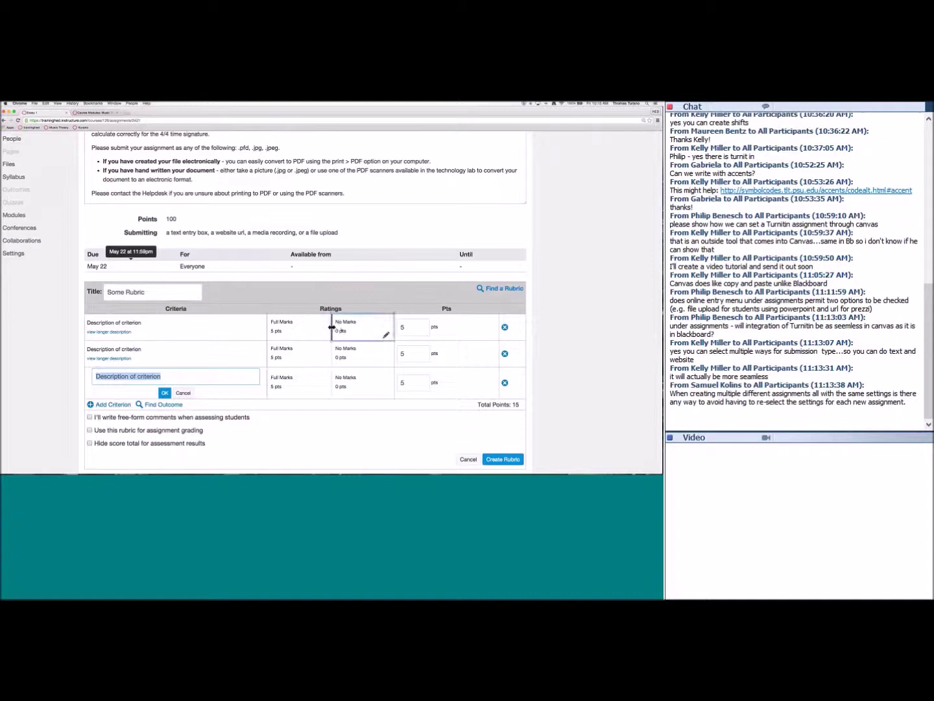
# - Add 3, 2 and 1 point ratings to the first criterion and a 3 point rating to the second, keeping the third criterion's default description
pyautogui.click(324, 334)
pyautogui.click(365, 334)
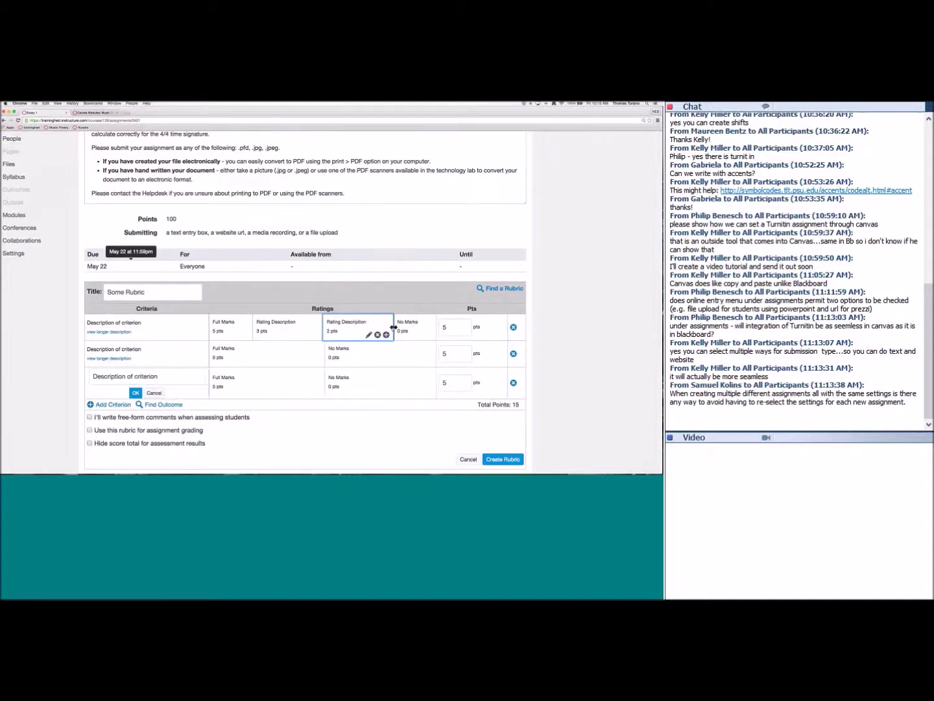
pyautogui.click(394, 327)
pyautogui.click(322, 353)
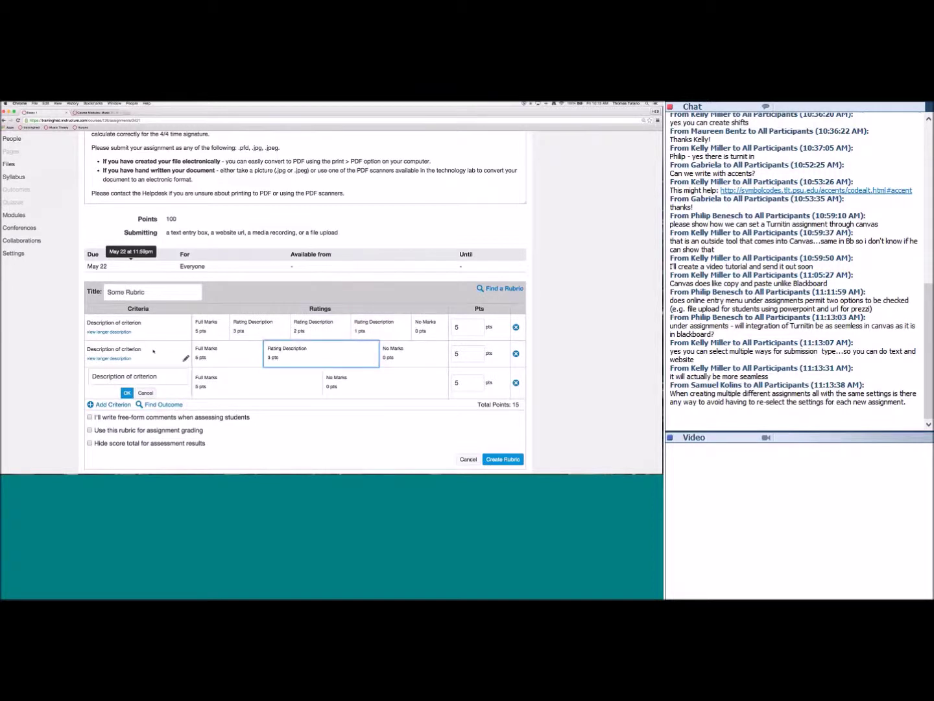
pyautogui.click(127, 393)
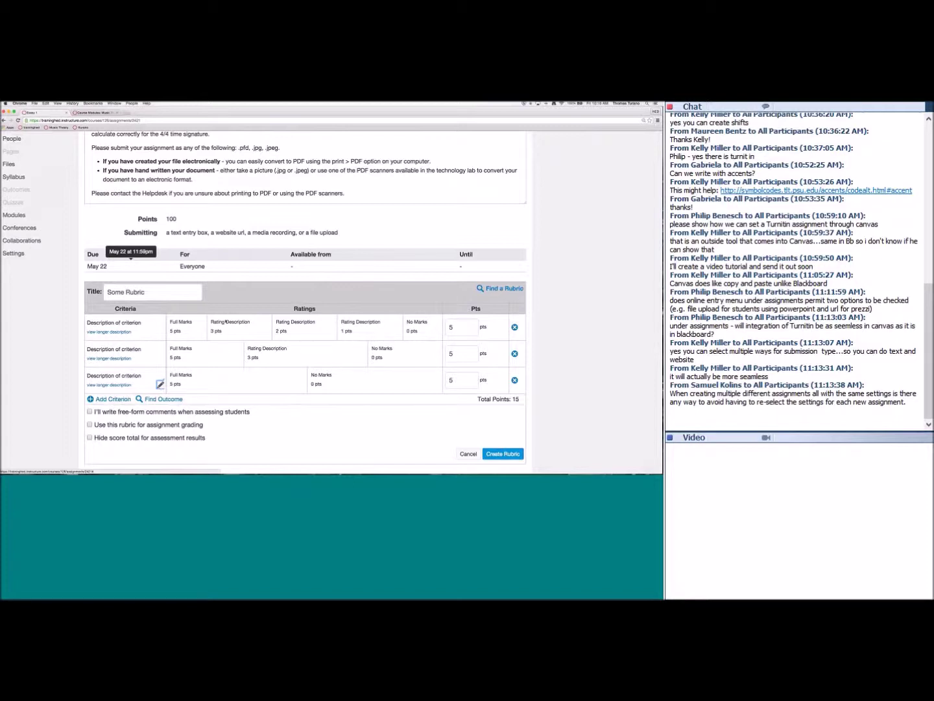
# - Try the rubric option for writing free-form comments when assessing students and switch it back off
pyautogui.moveTo(288, 351)
pyautogui.scroll(-1, 220, 351)
pyautogui.scroll(-2, 103, 362)
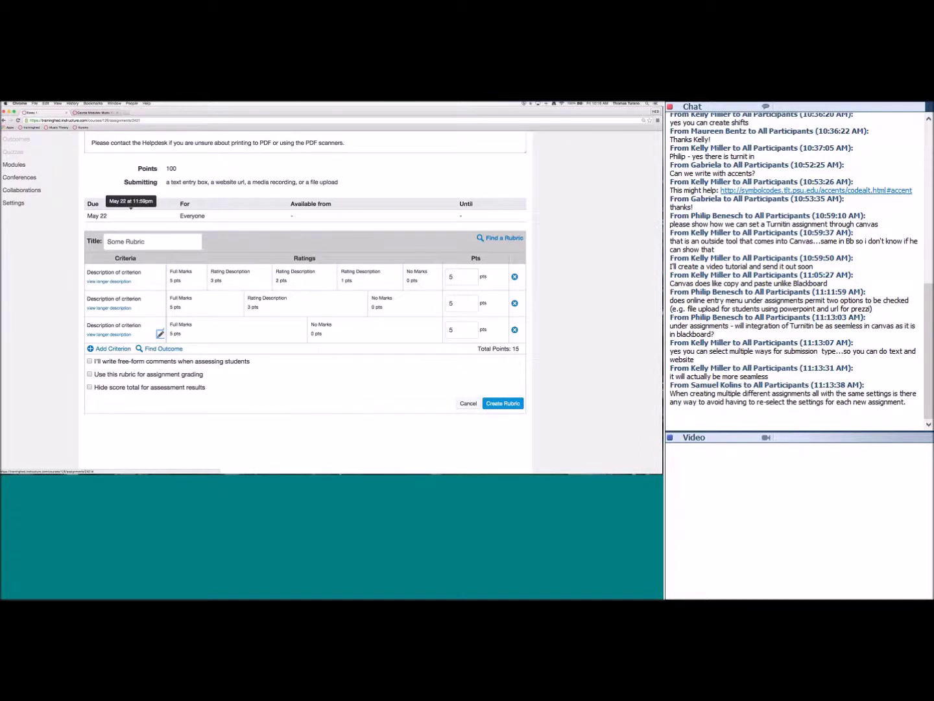
pyautogui.click(89, 361)
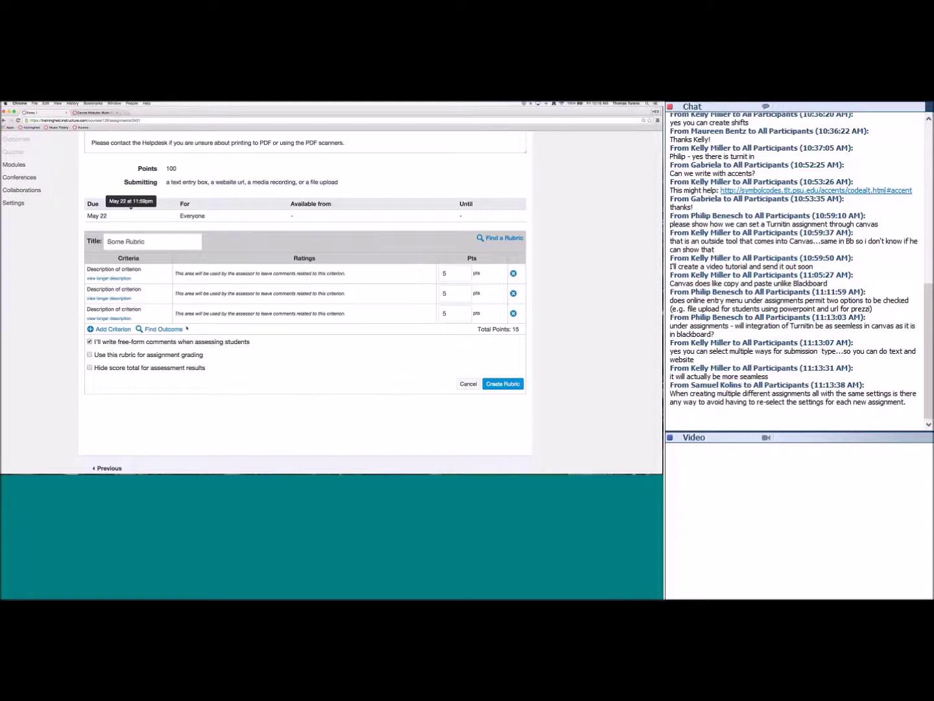
pyautogui.click(155, 345)
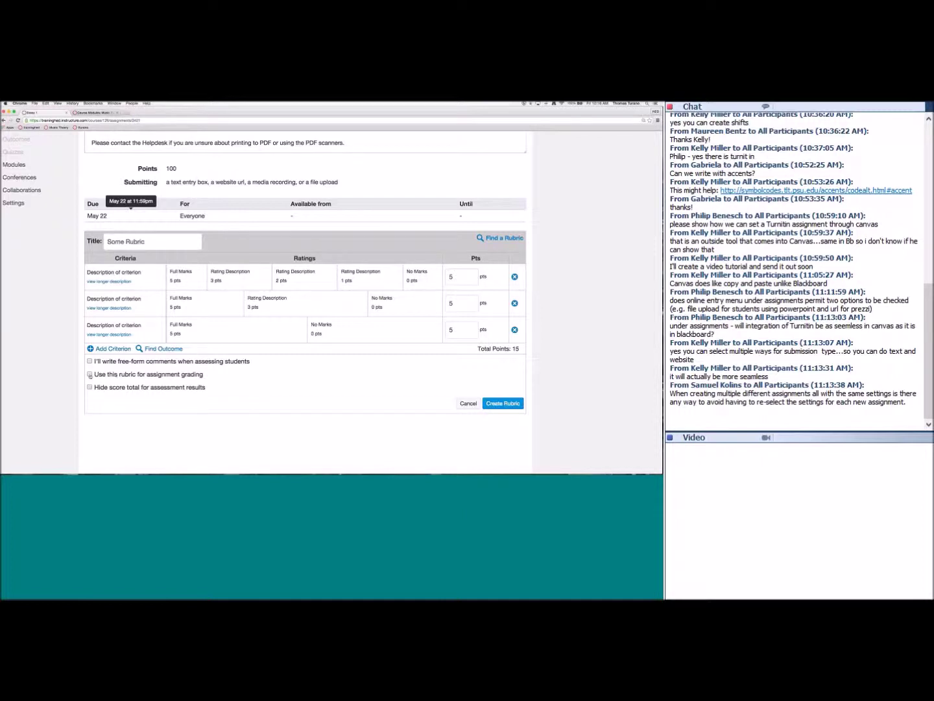
# - Create the rubric for use in assignment grading and change Essay 1's points possible to 15 to match it
pyautogui.click(90, 375)
pyautogui.scroll(1, 502, 403)
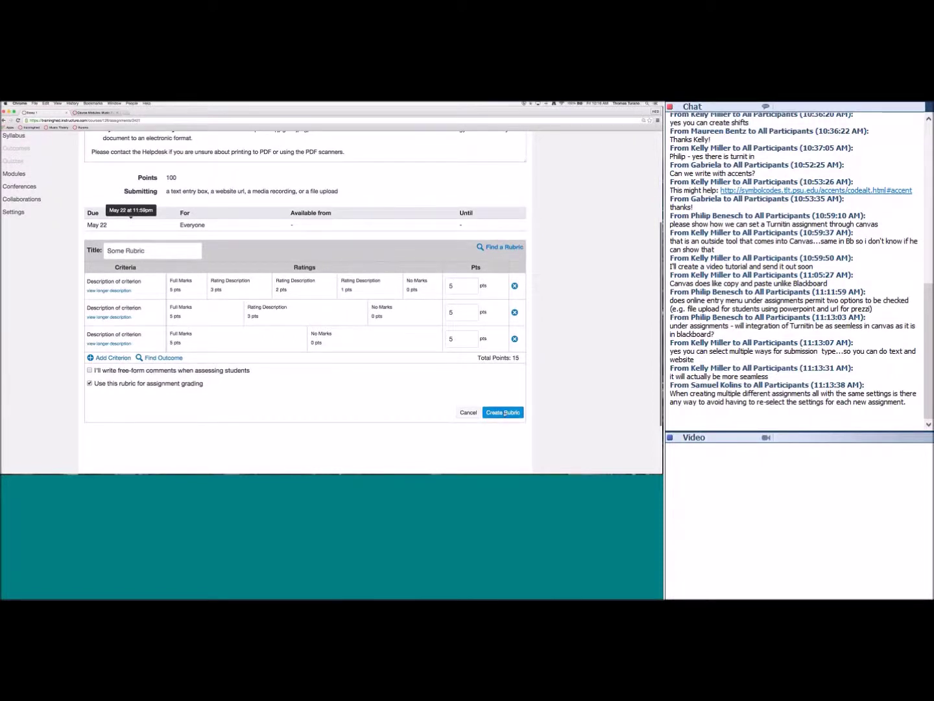
pyautogui.click(503, 412)
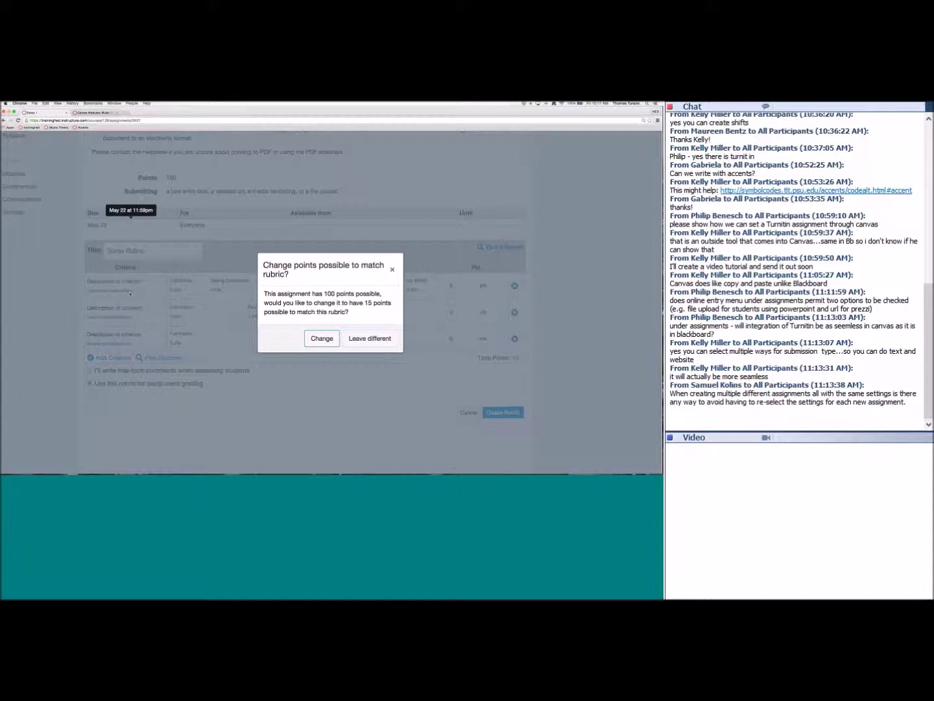
pyautogui.click(322, 338)
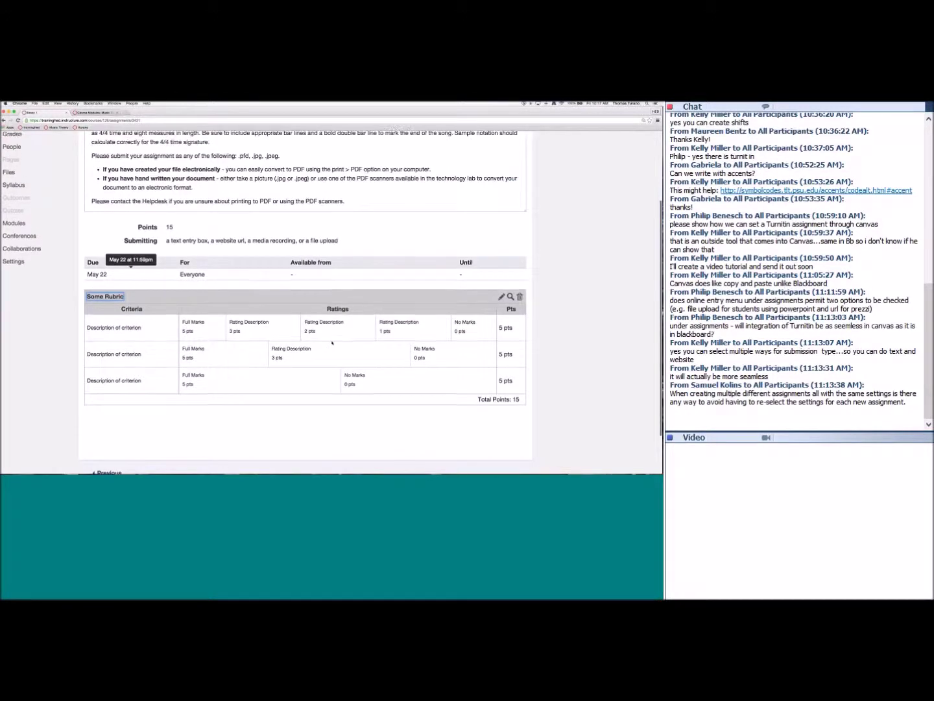
# - Check the finished Essay 1 rubric, reopen it for editing to inspect the option for finding an existing rubric, and close the editor
pyautogui.scroll(3, 332, 342)
pyautogui.scroll(-2, 332, 342)
pyautogui.scroll(-1, 332, 342)
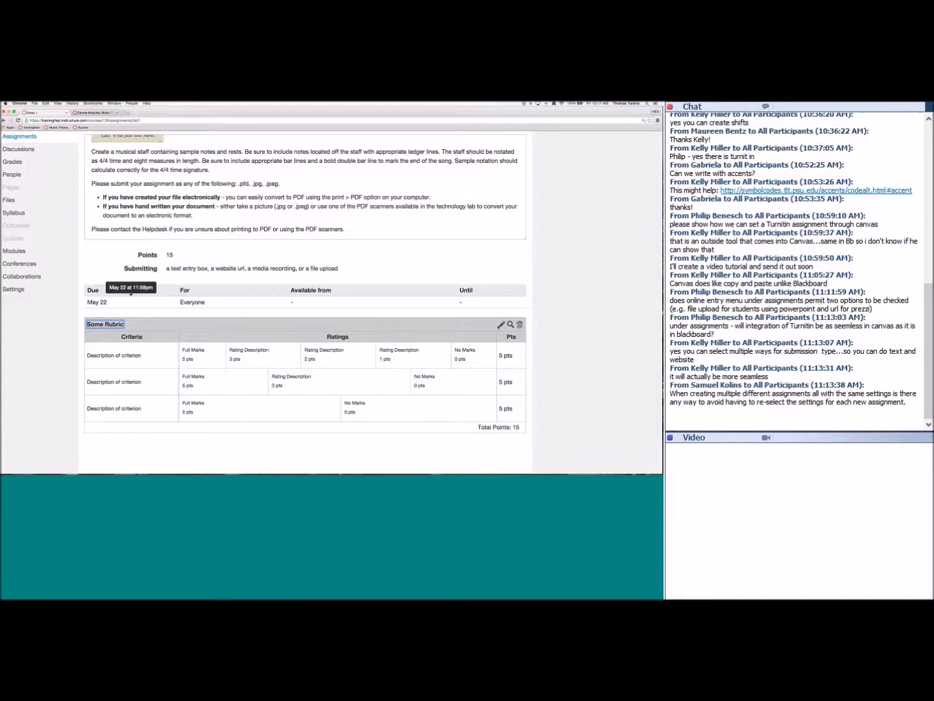
pyautogui.click(500, 325)
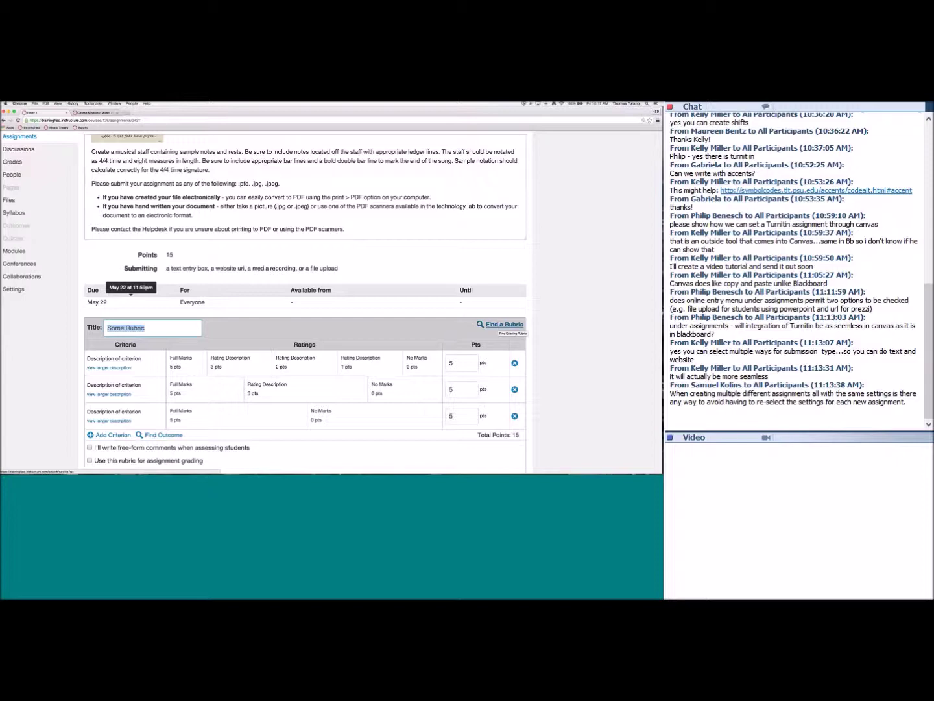
pyautogui.scroll(-3, 449, 312)
pyautogui.click(501, 421)
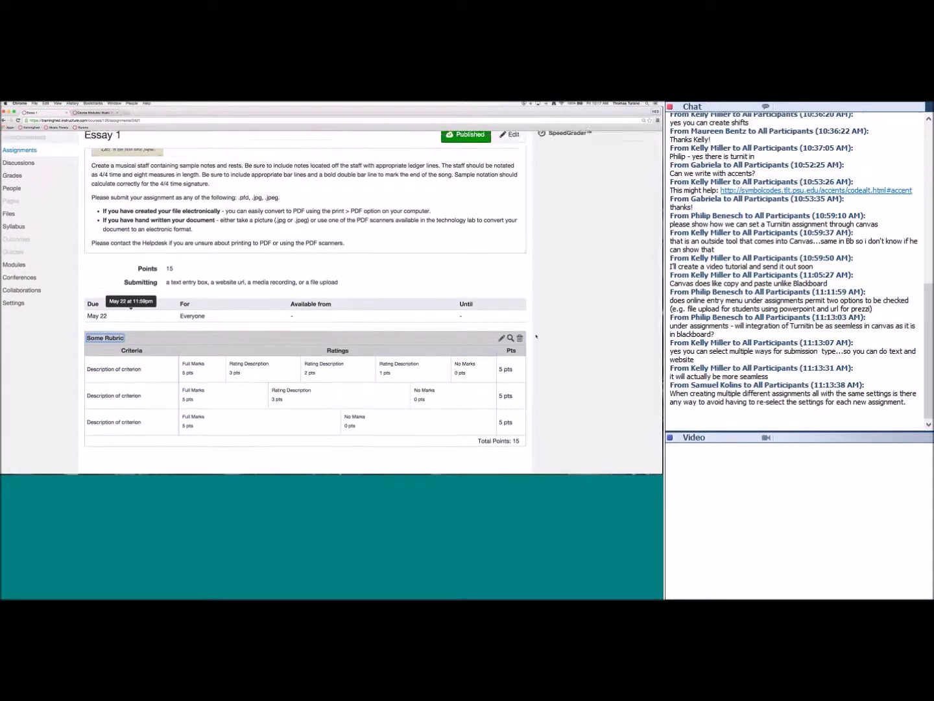
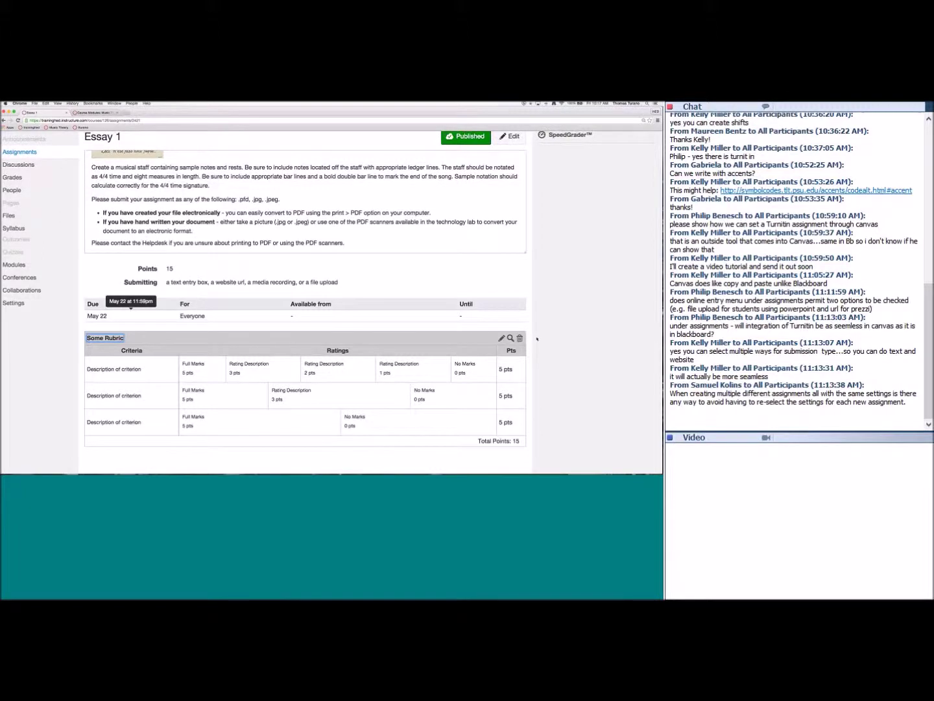
# - View the discussions of the sandbox course and of Music Theory, and move "Not the assignment but..." into Music Theory's pinned discussions
pyautogui.scroll(2, 537, 338)
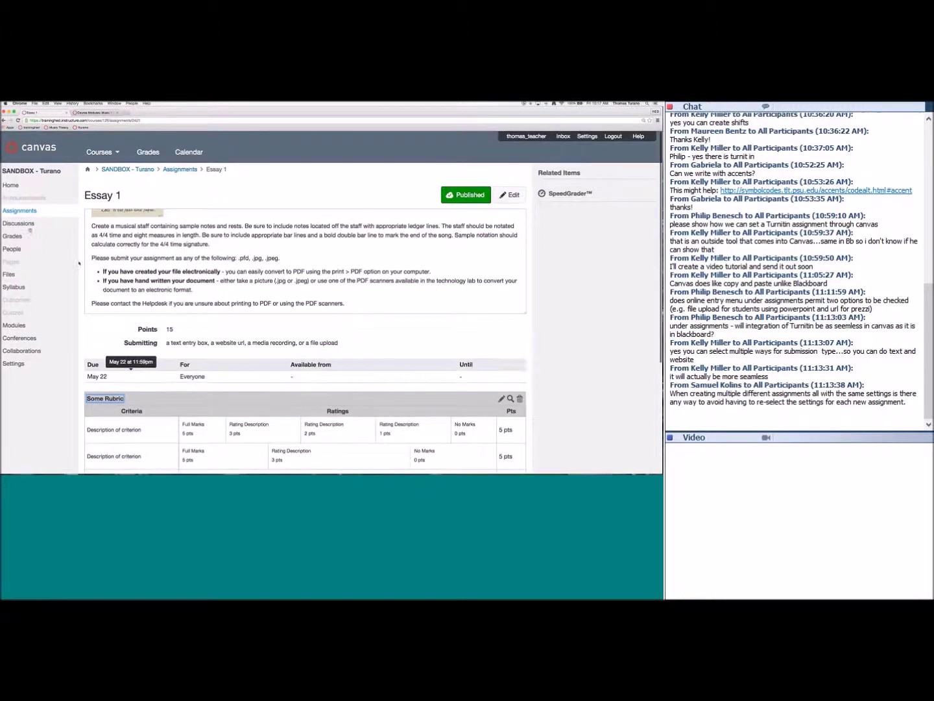
pyautogui.click(28, 225)
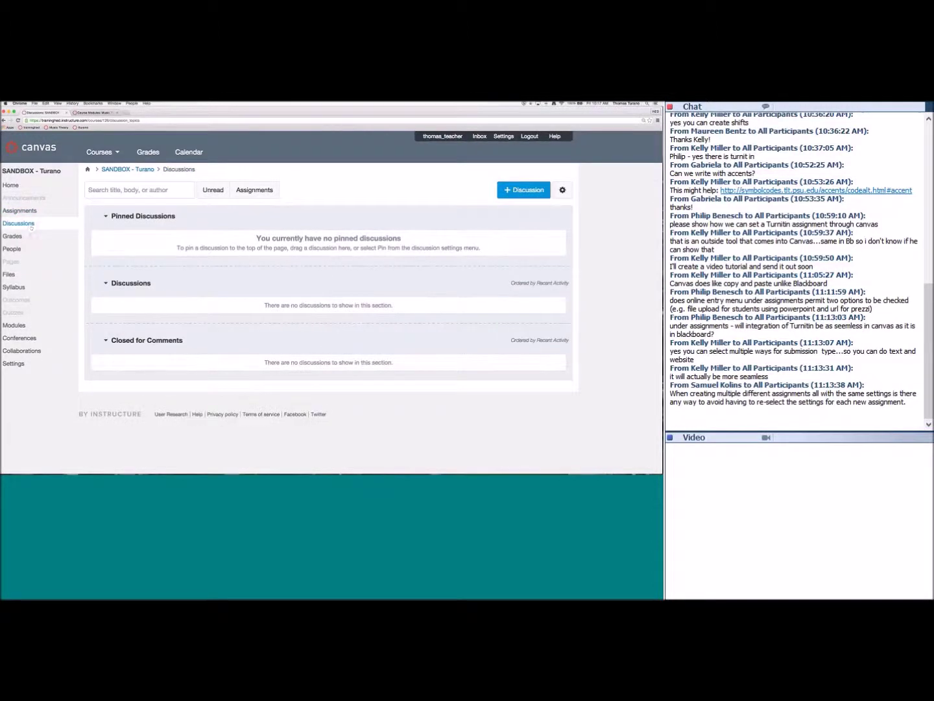
pyautogui.click(94, 113)
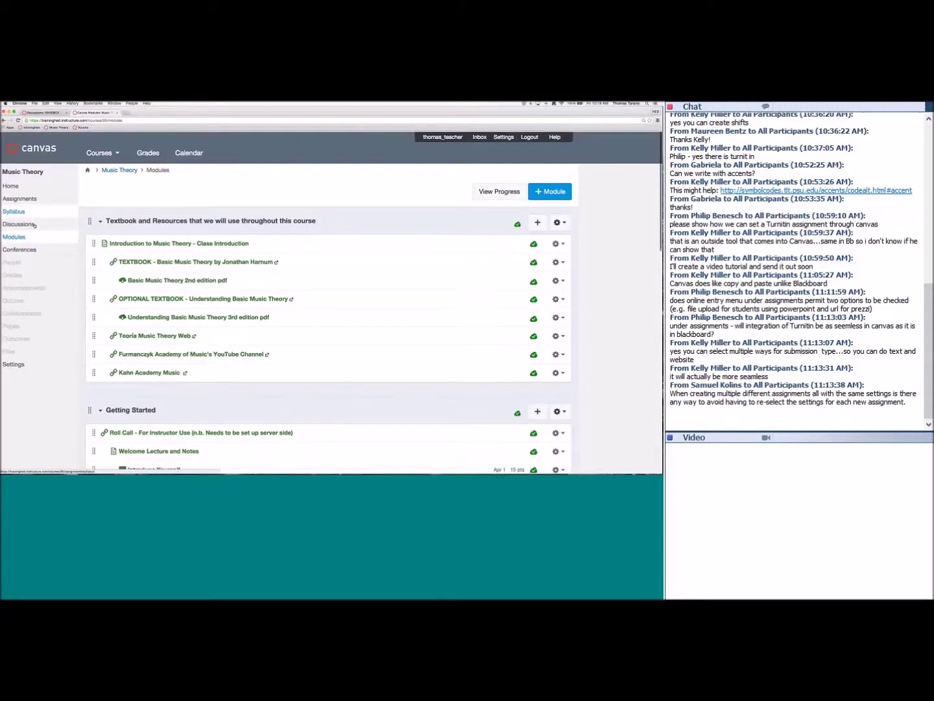
pyautogui.click(35, 225)
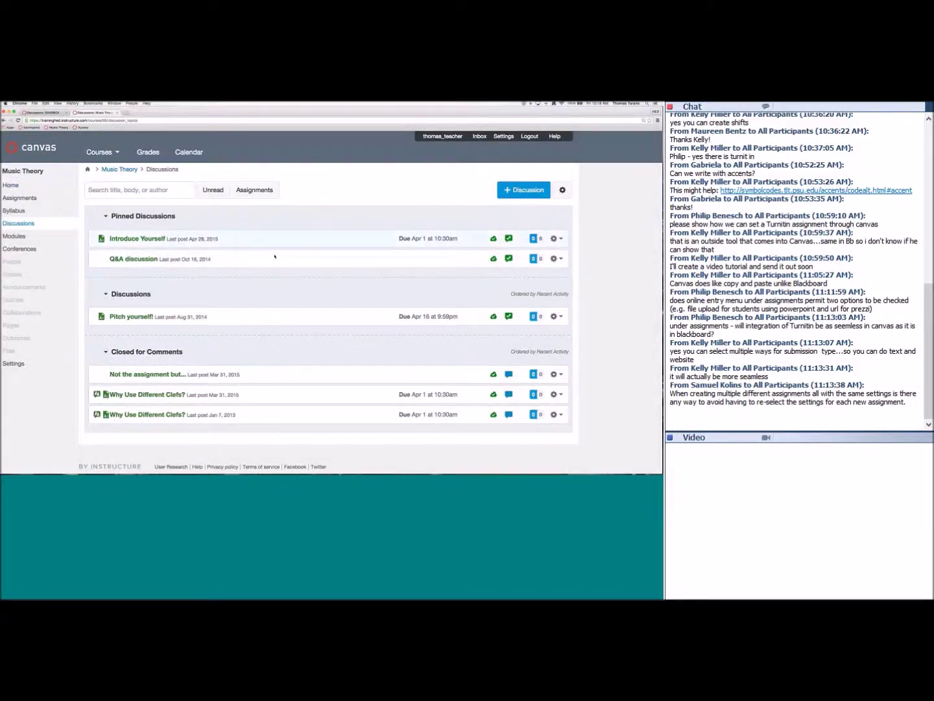
pyautogui.moveTo(102, 379); pyautogui.dragTo(103, 277)
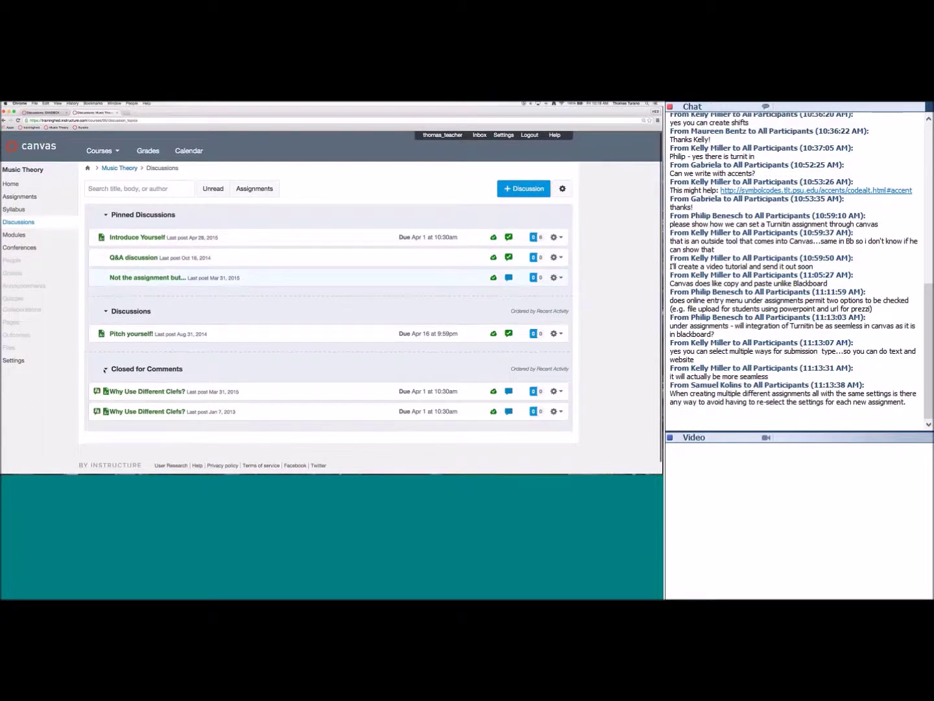
pyautogui.moveTo(104, 369); pyautogui.dragTo(103, 370)
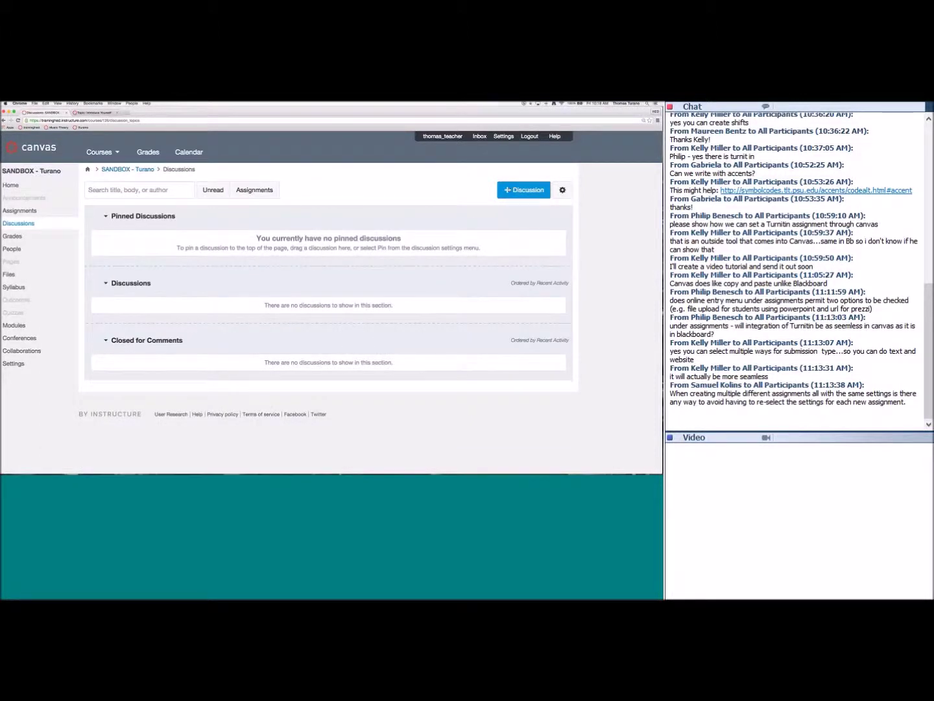
# - Start a new discussion topic in the sandbox course and open youtube.com in a separate browser tab
pyautogui.click(516, 194)
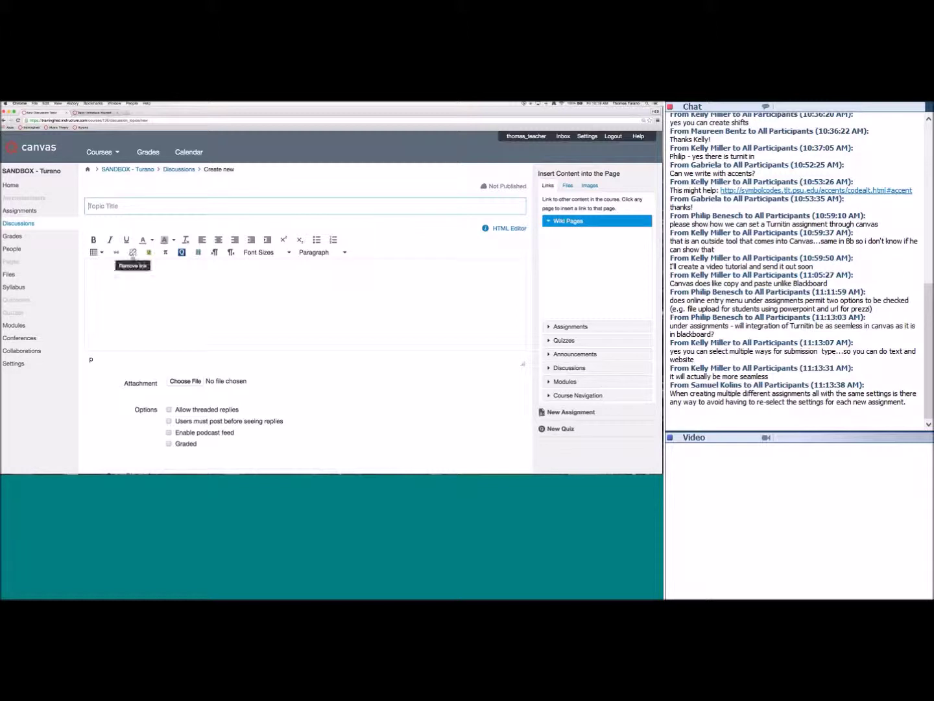
pyautogui.click(337, 301)
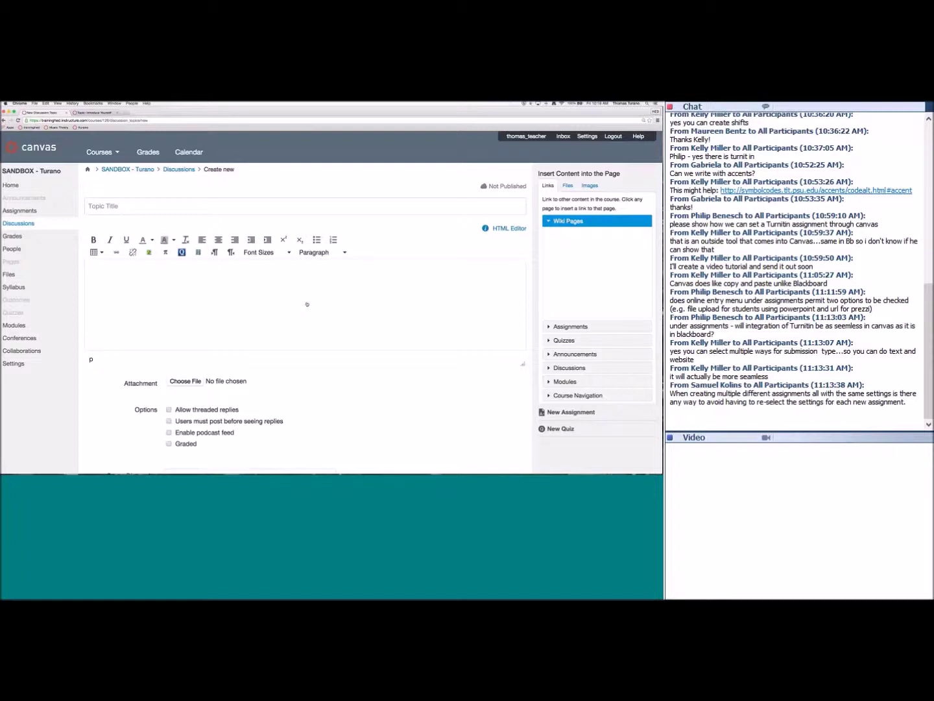
pyautogui.press('super+t')
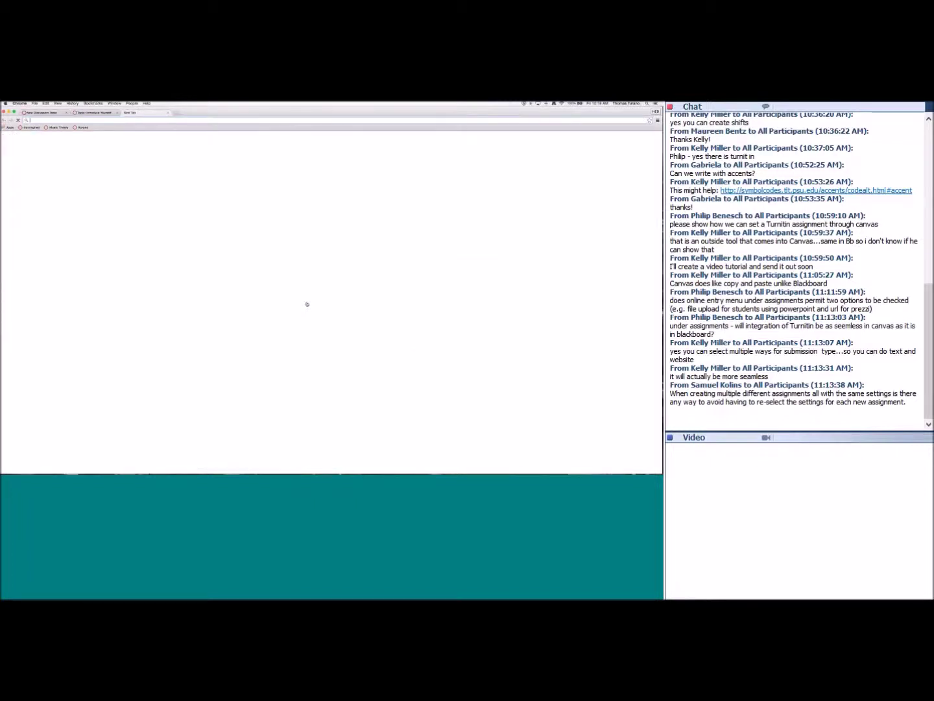
pyautogui.write('youtube.com')
pyautogui.press('Return')
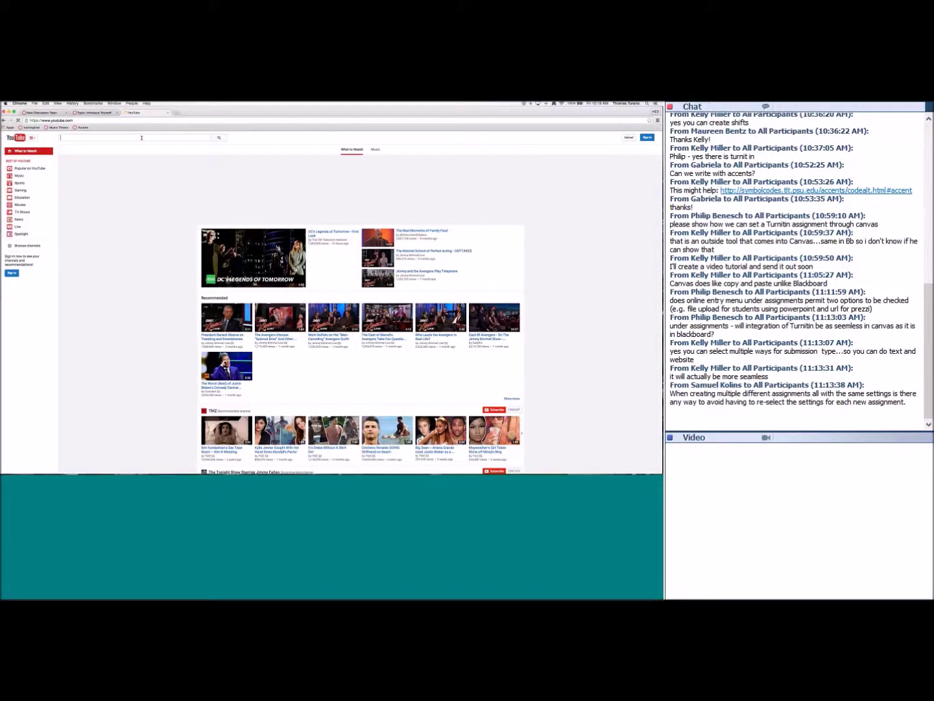
# - Search YouTube for khan academy and open the Khan Academy channel to browse its videos
pyautogui.write('kahn')
pyautogui.press('Down')
pyautogui.press('Down')
pyautogui.press('Return')
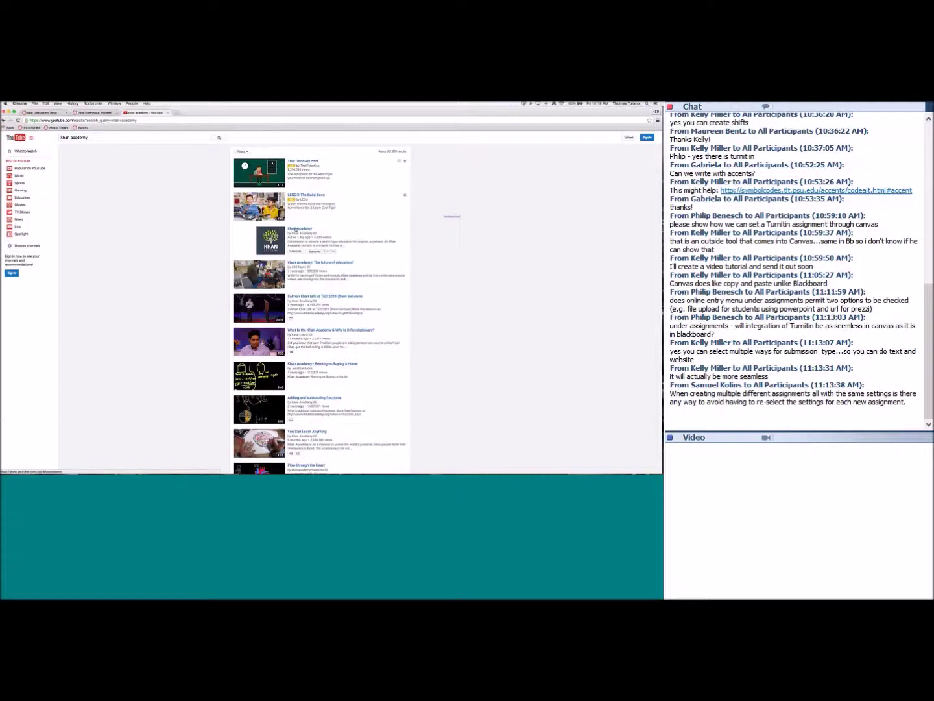
pyautogui.click(296, 230)
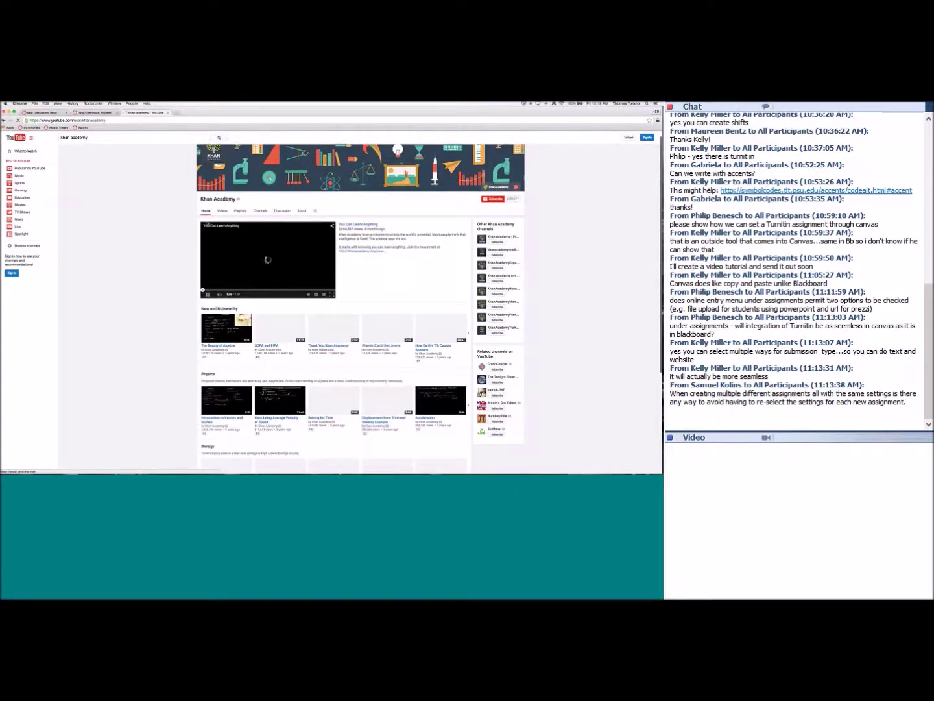
pyautogui.scroll(-2, 244, 281)
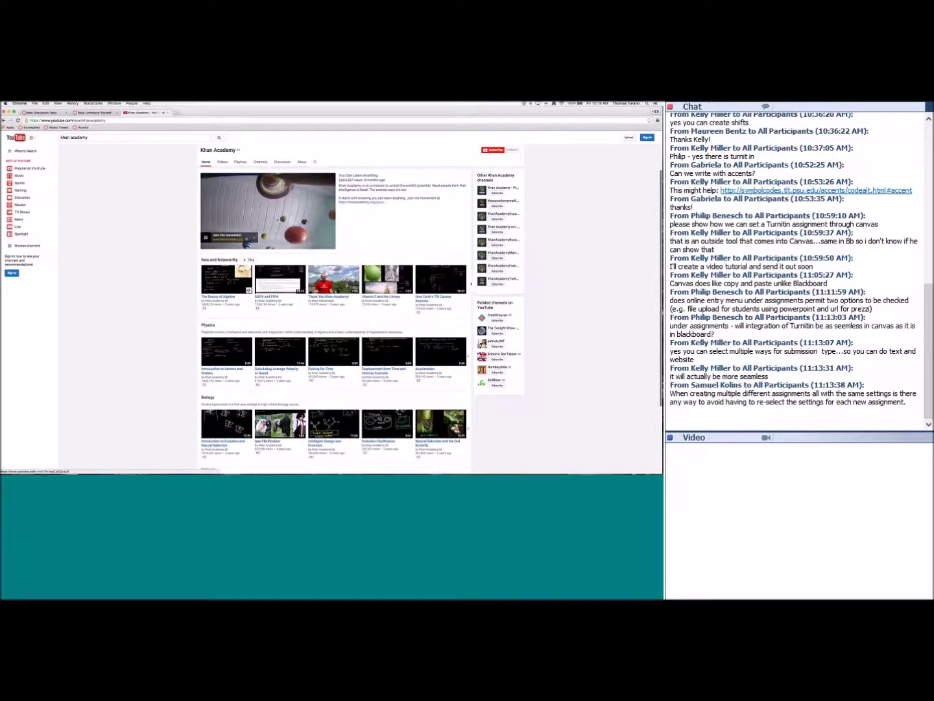
# - Copy the address of the YouTube video The Beauty of Algebra and embed it in the new discussion topic's body
pyautogui.click(226, 281)
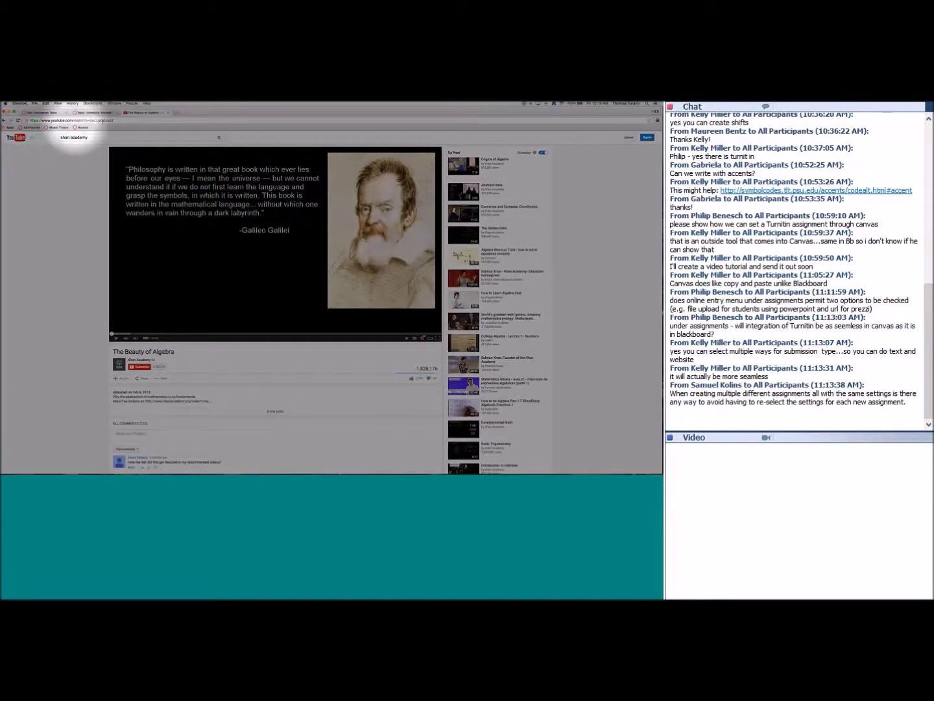
pyautogui.rightClick(102, 120)
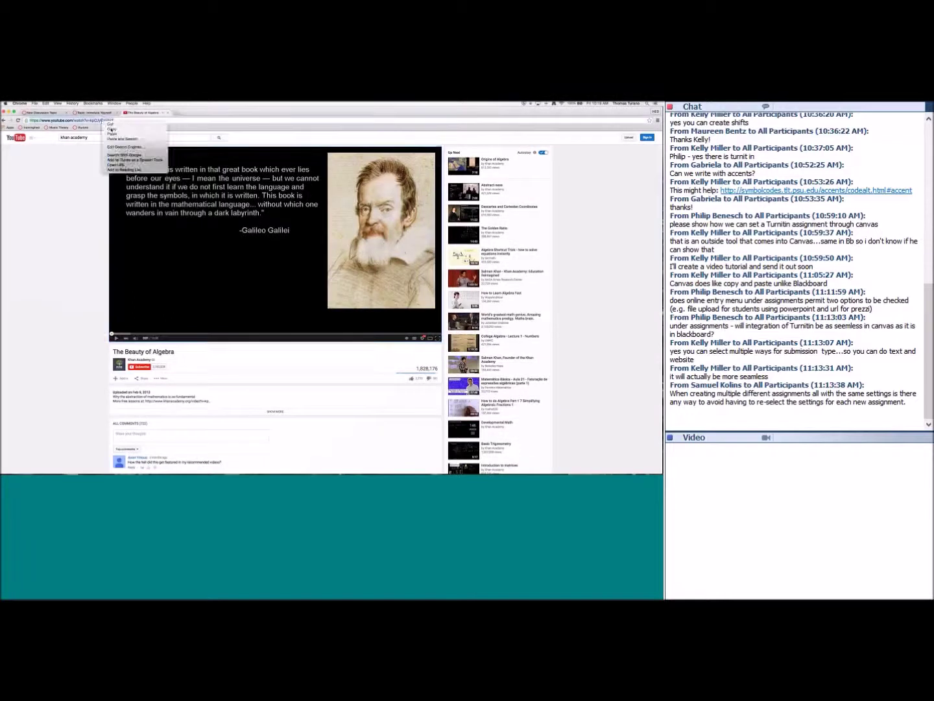
pyautogui.click(111, 129)
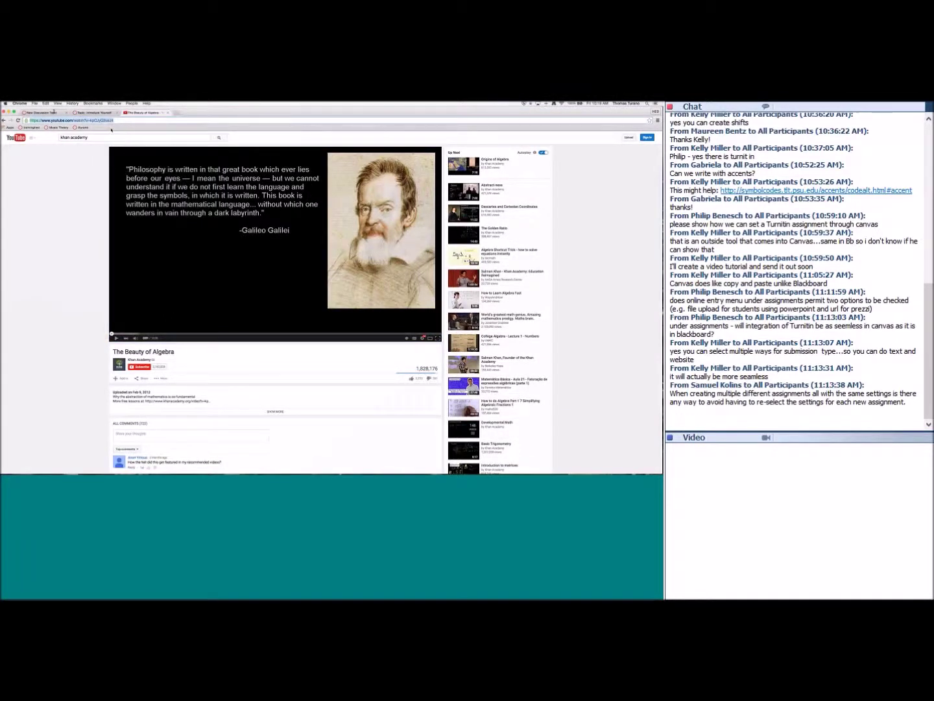
pyautogui.click(45, 114)
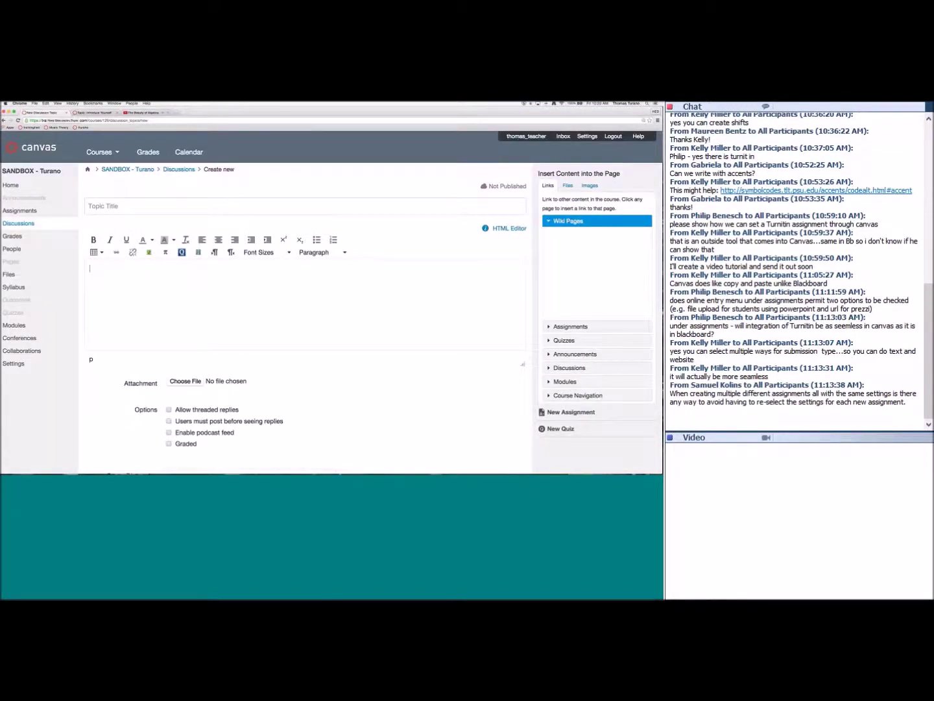
pyautogui.rightClick(120, 275)
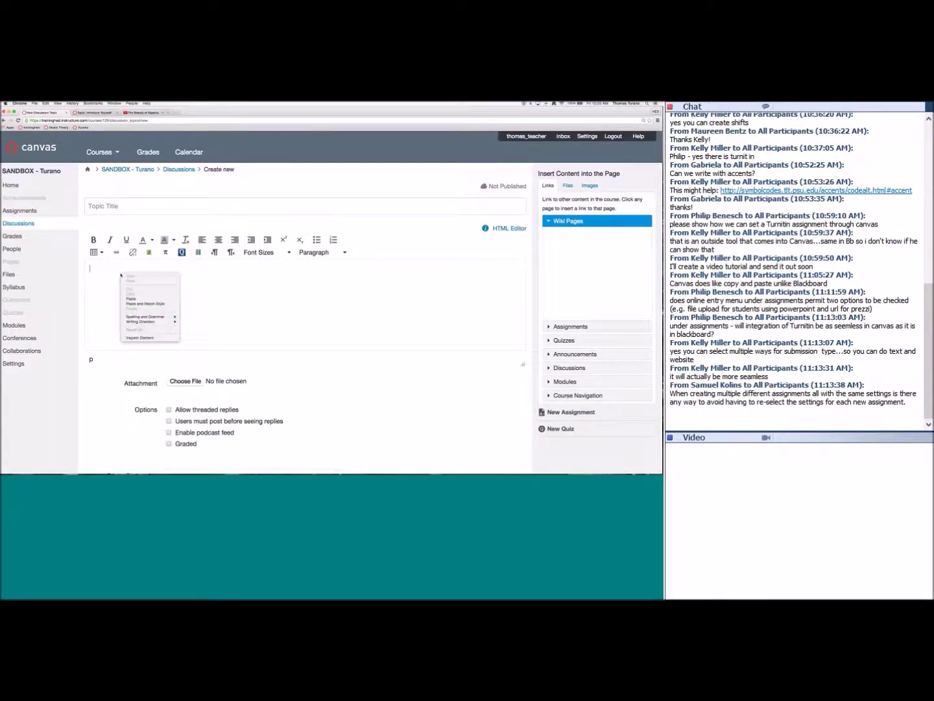
pyautogui.click(136, 299)
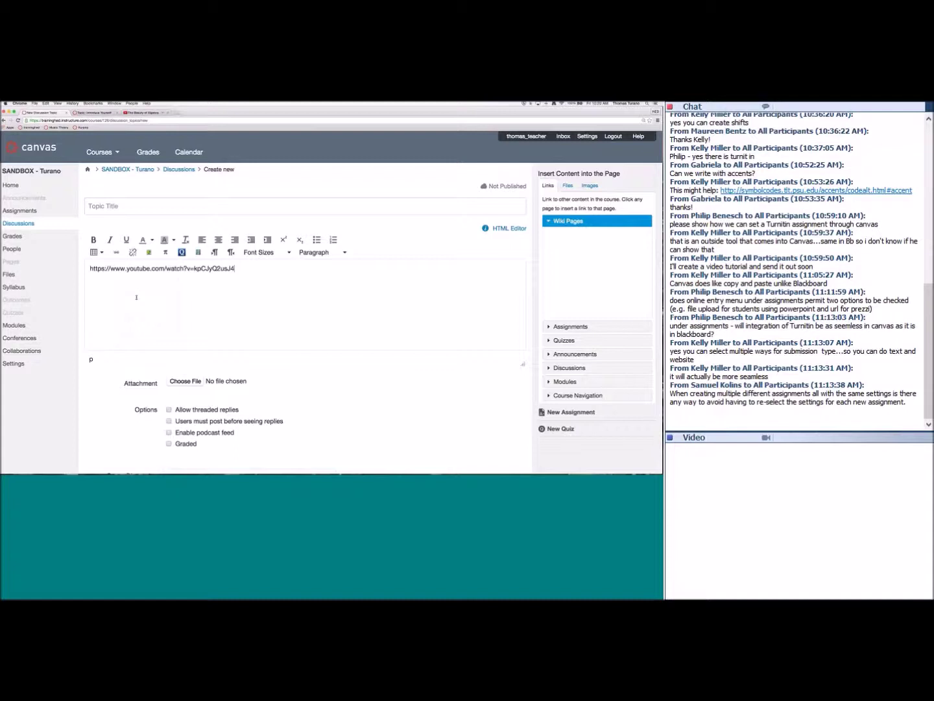
pyautogui.press('Return')
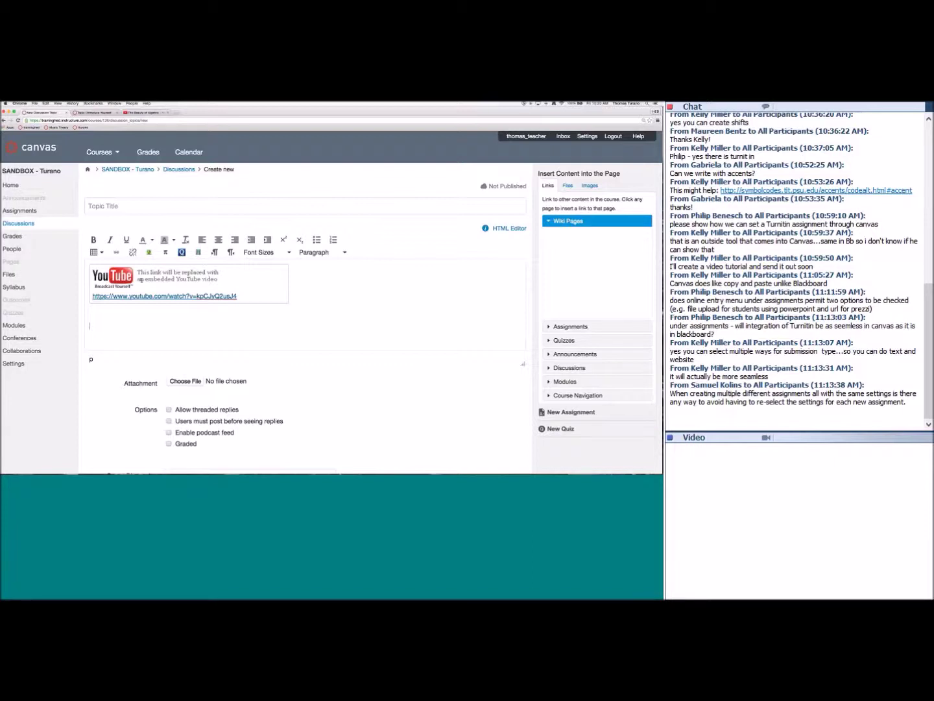
# - Add the question "How did you like the video?" below the embedded video and save the discussion topic
pyautogui.write('How did you like the video?')
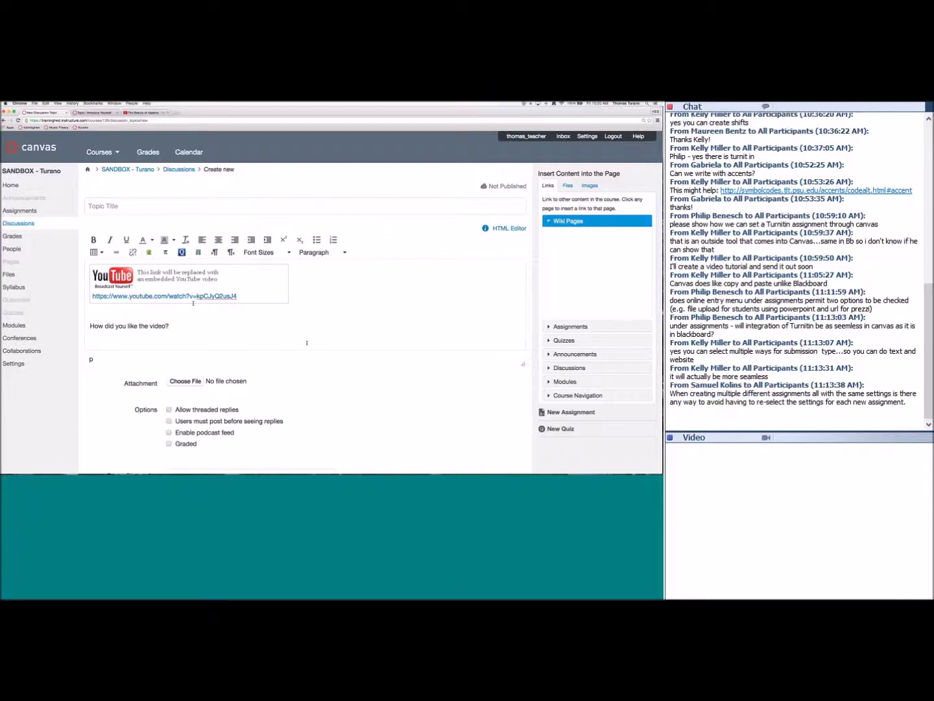
pyautogui.scroll(-1, 192, 303)
pyautogui.scroll(-5, 169, 316)
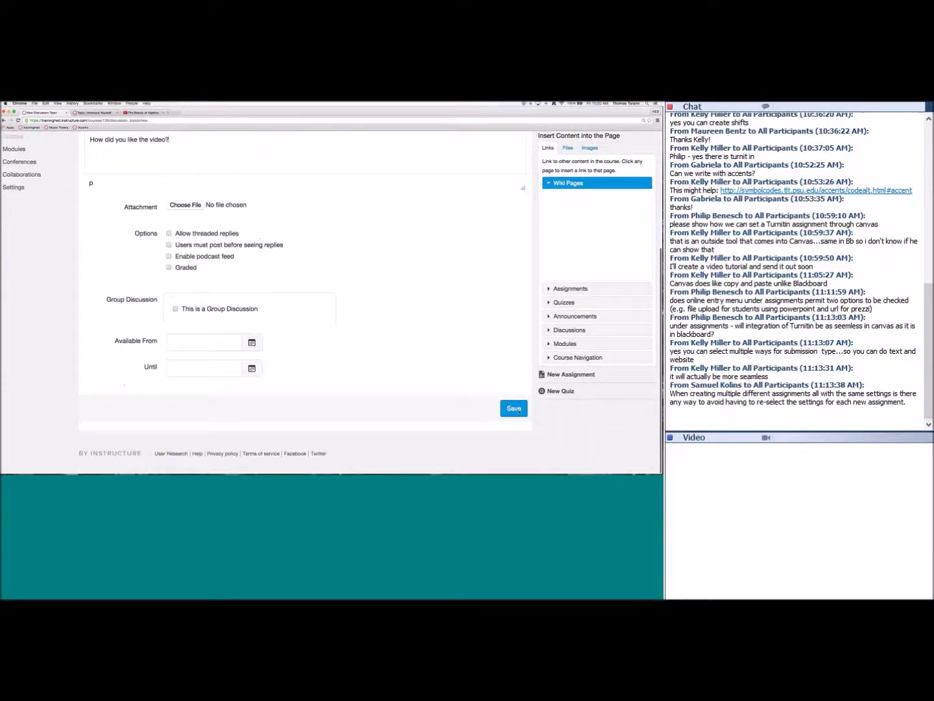
pyautogui.click(517, 411)
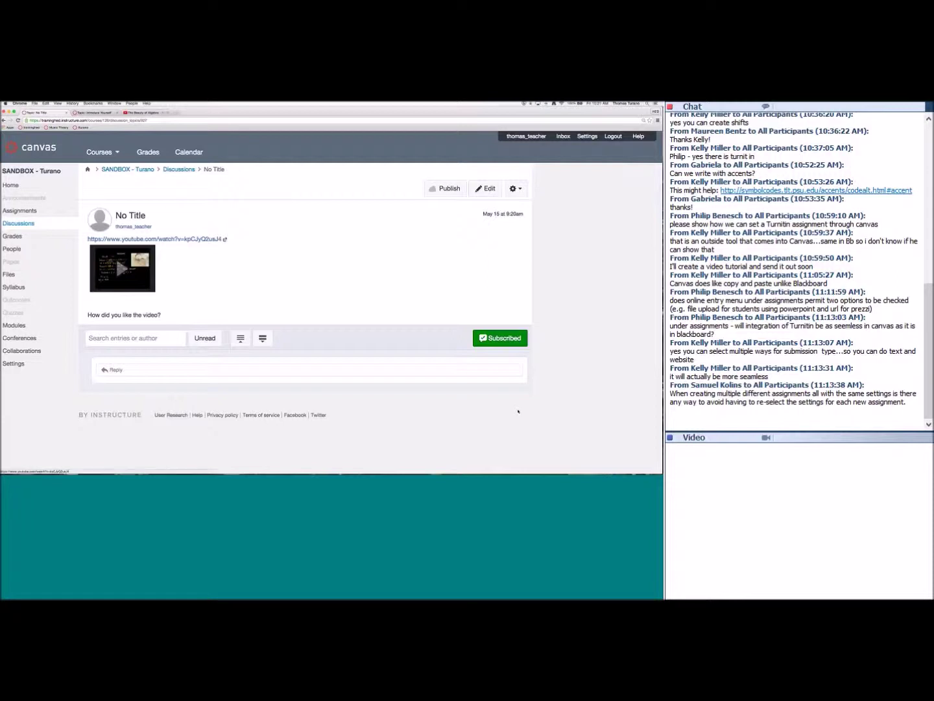
# - Play the embedded video in the saved discussion topic and look over the prompt and reply area
pyautogui.click(122, 267)
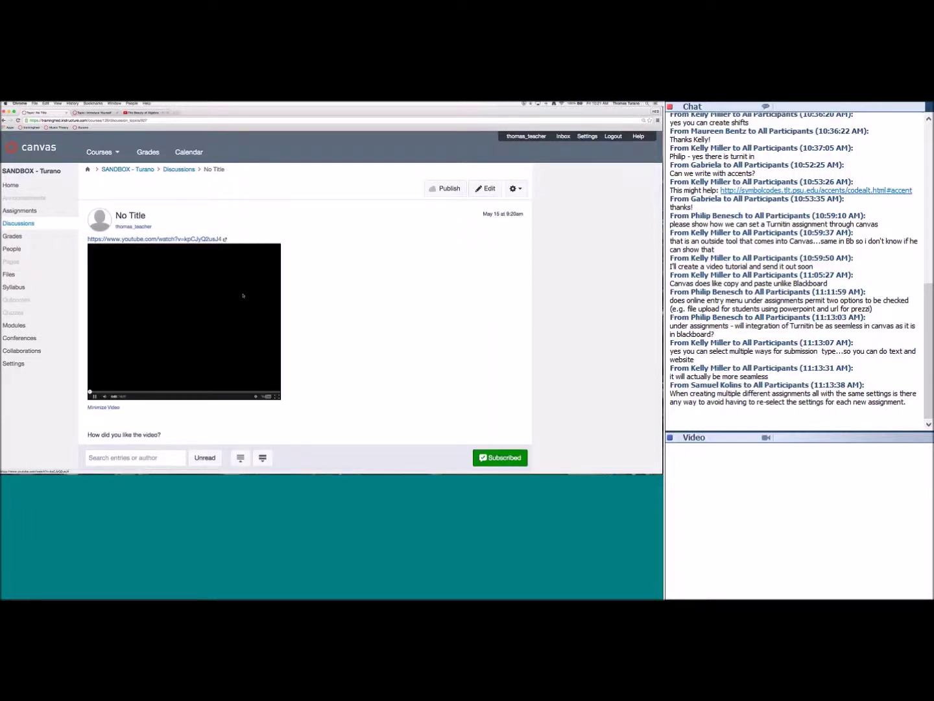
pyautogui.scroll(-2, 243, 295)
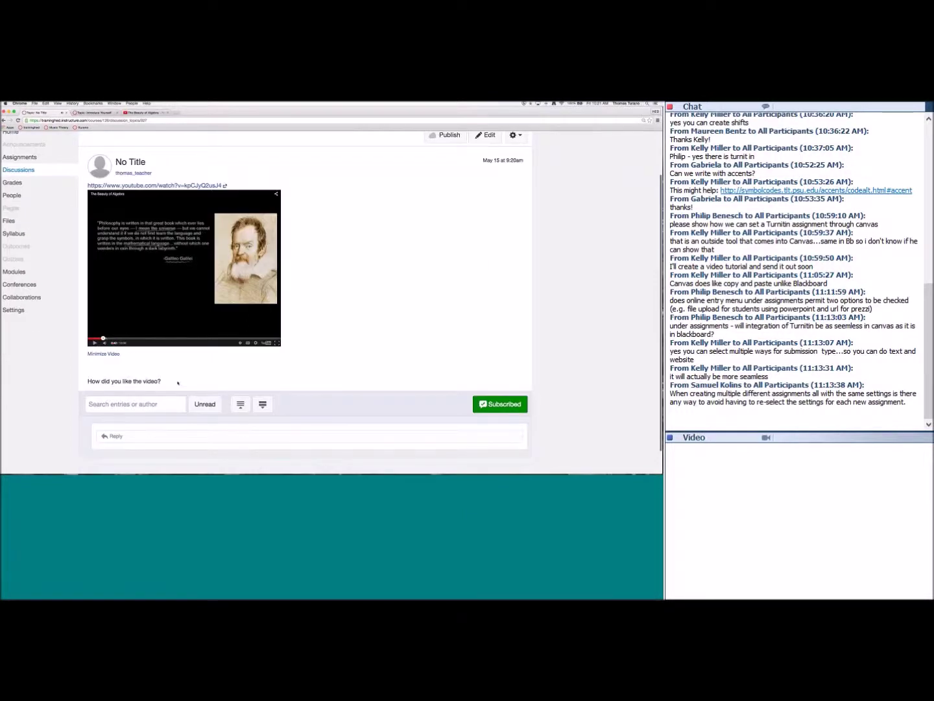
pyautogui.scroll(-1, 172, 382)
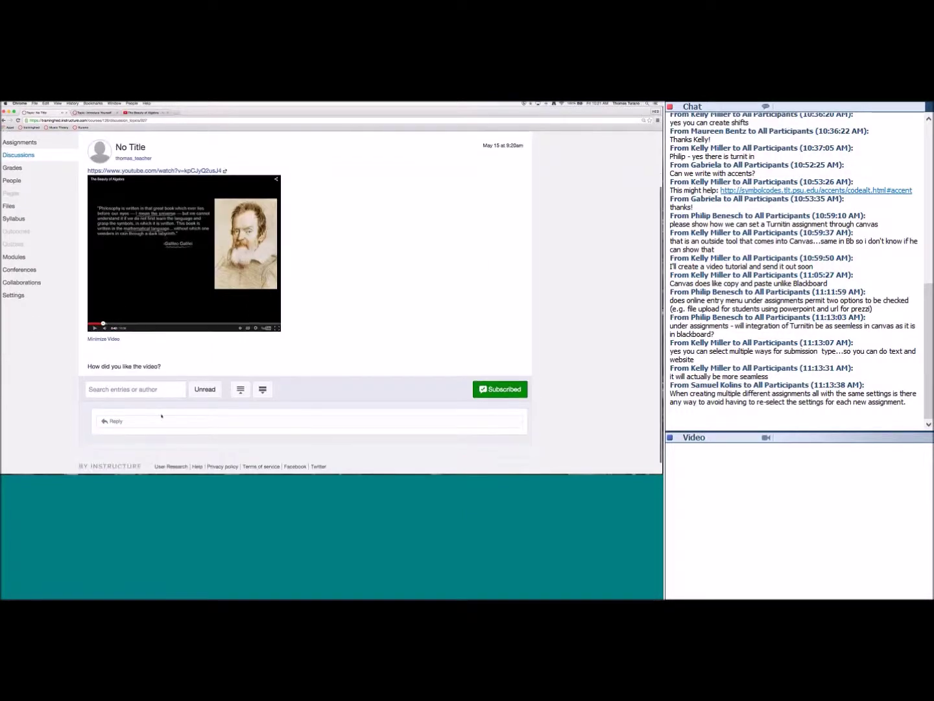
pyautogui.scroll(-1, 100, 397)
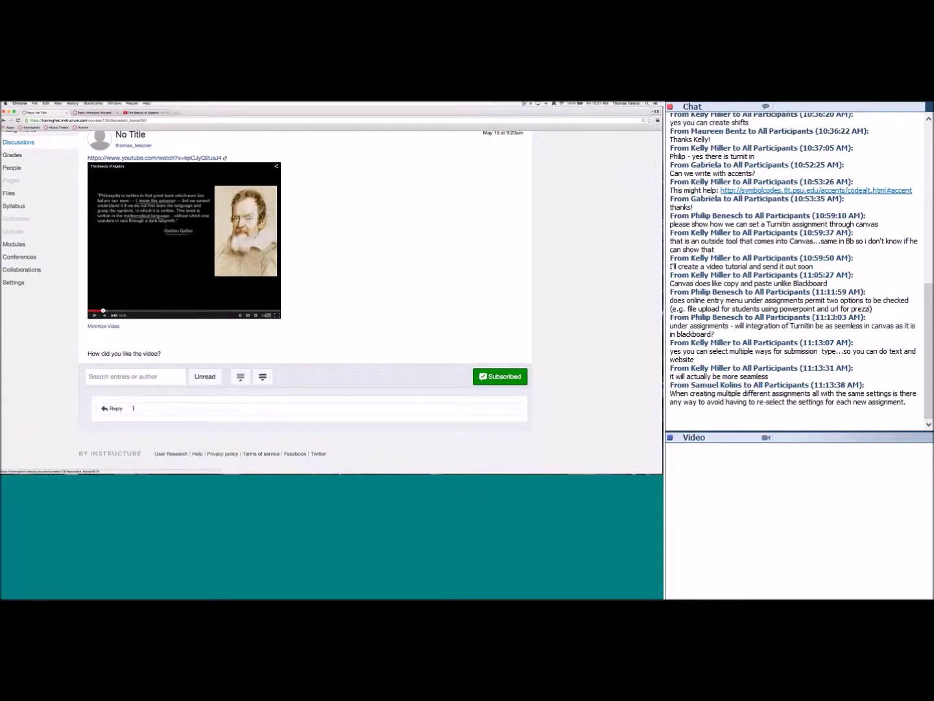
pyautogui.scroll(5, 134, 407)
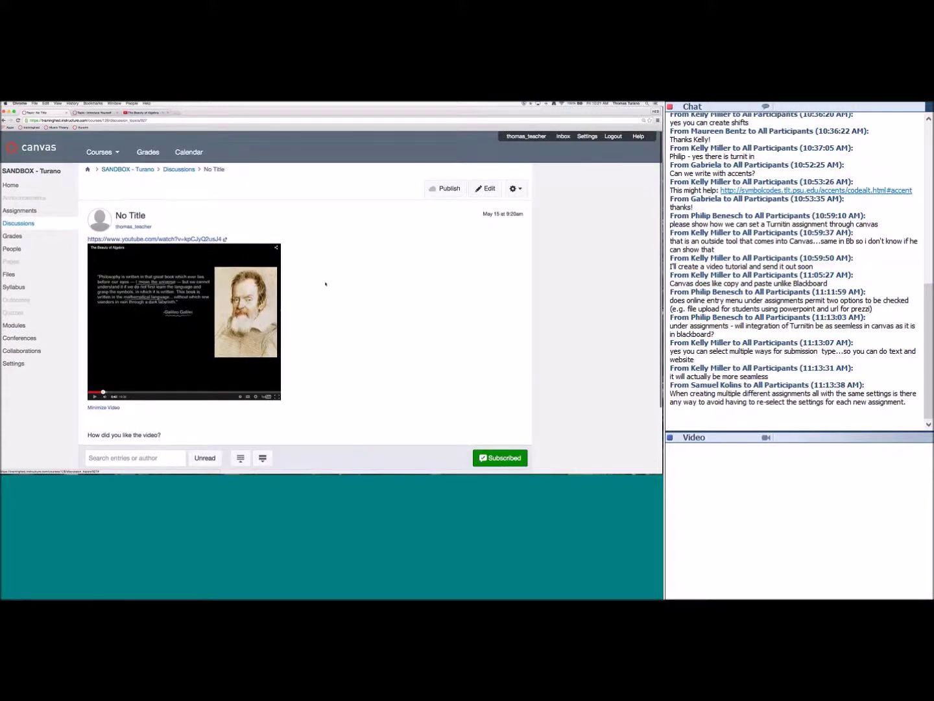
# - Reopen the untitled video discussion topic for editing and bring up its discussion options
pyautogui.click(485, 188)
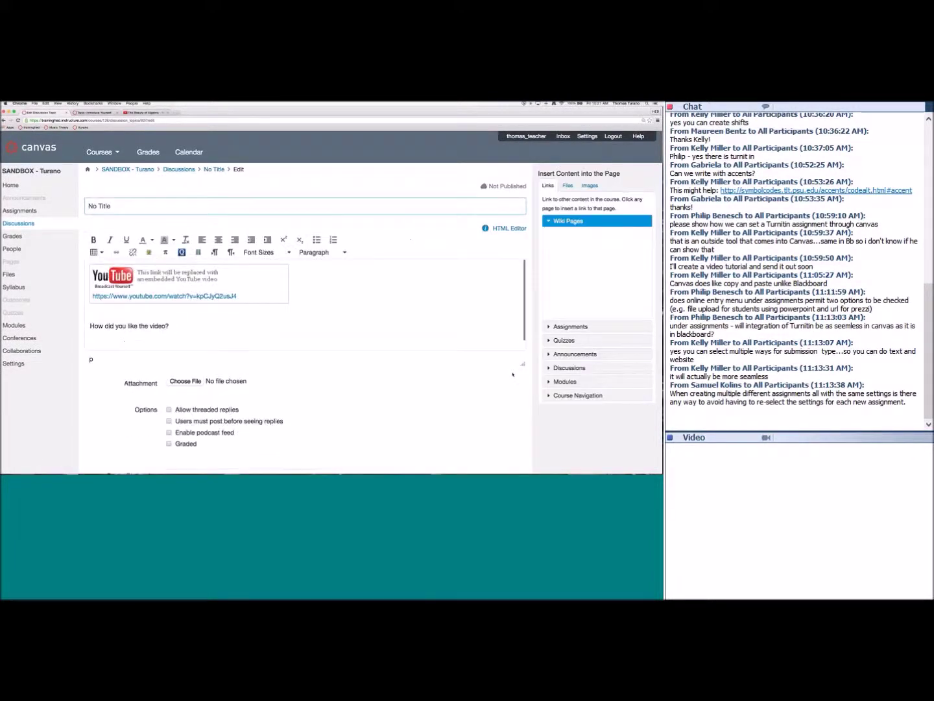
pyautogui.scroll(-3, 513, 374)
pyautogui.scroll(-4, 513, 374)
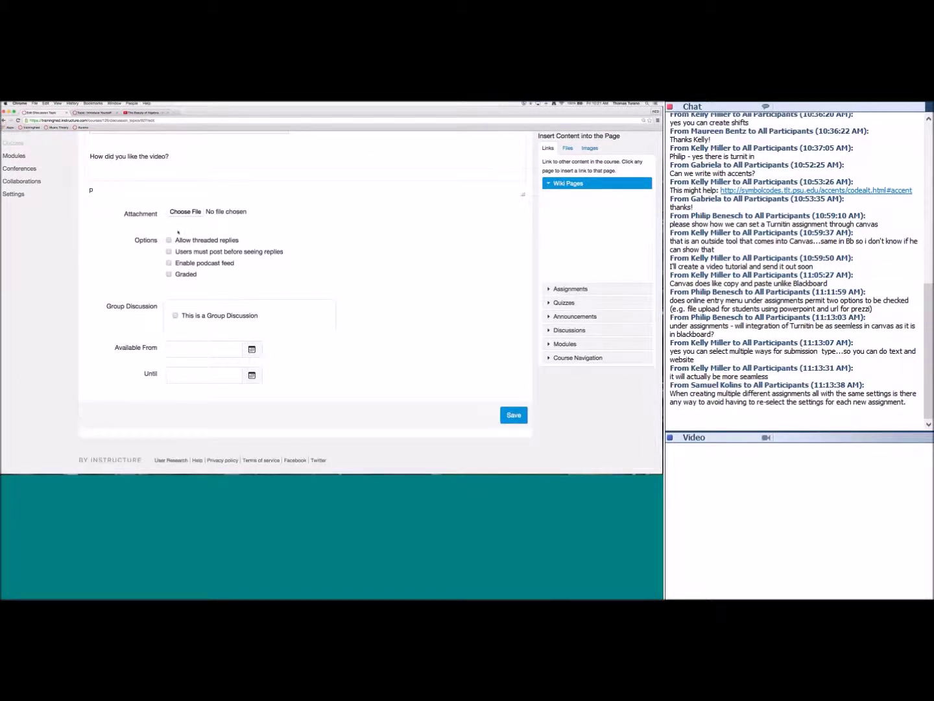
# - Examine Music Theory's Introduce Yourself discussion, including its instructions, reply area, student posts and nested replies
pyautogui.click(96, 113)
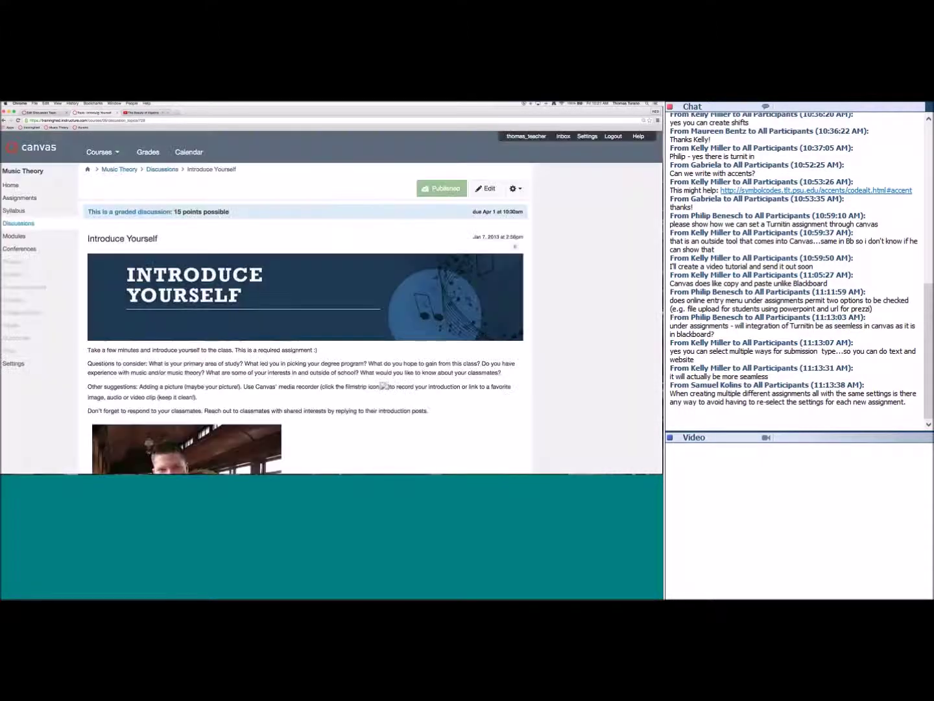
pyautogui.scroll(-4, 300, 302)
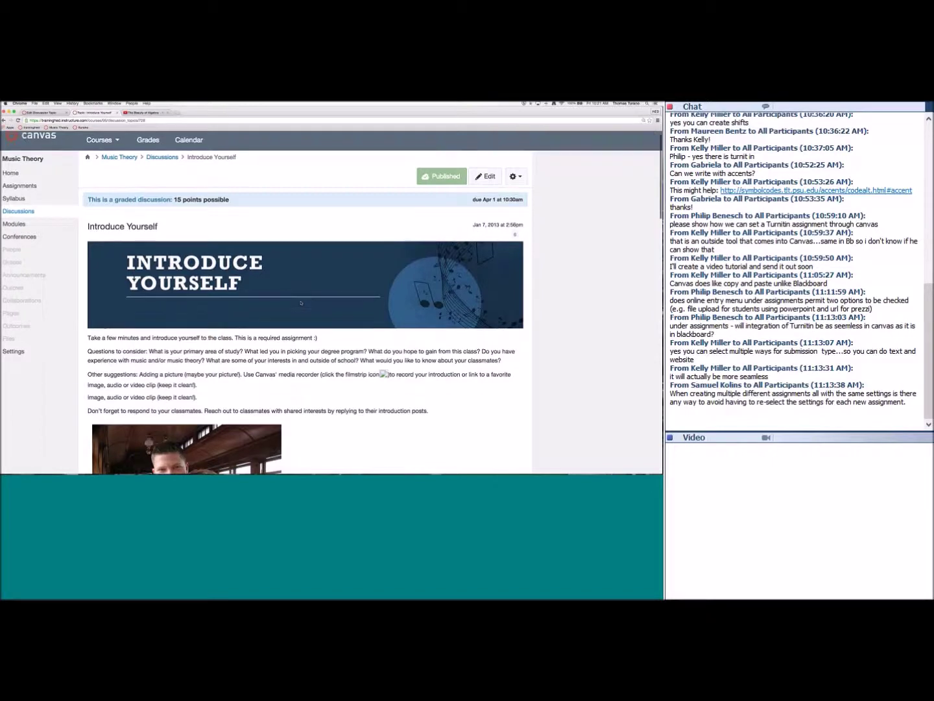
pyautogui.scroll(-4, 300, 302)
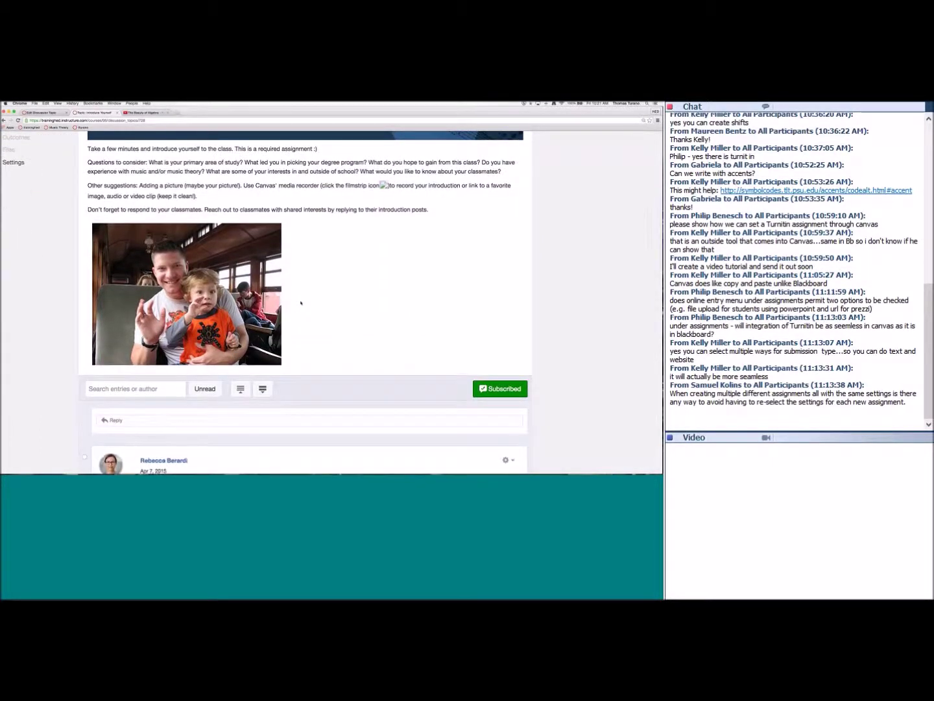
pyautogui.scroll(-1, 301, 302)
pyautogui.scroll(-3, 300, 303)
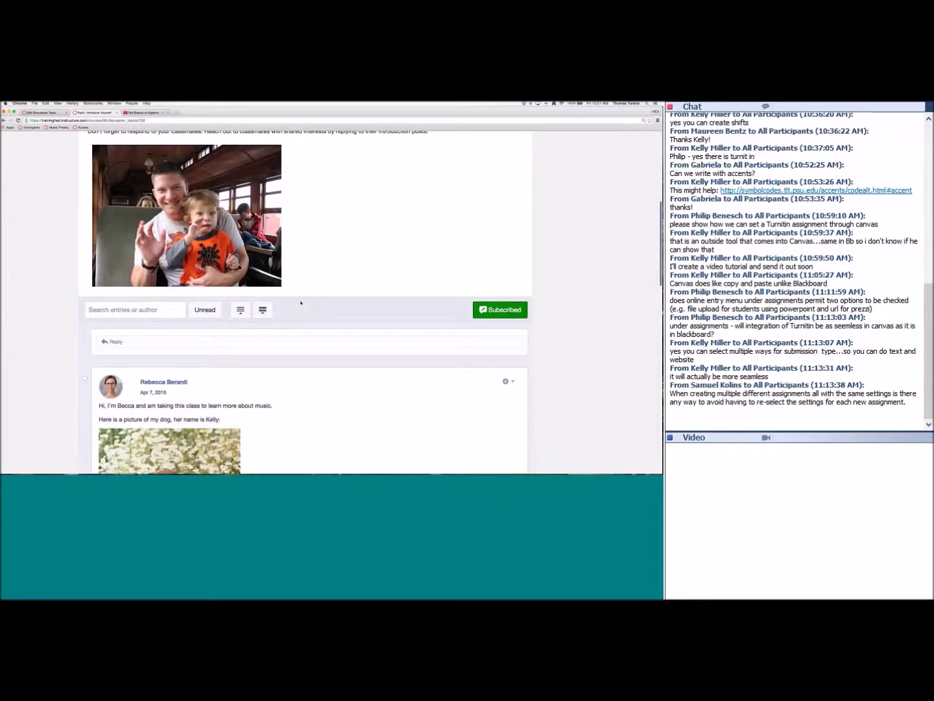
pyautogui.scroll(4, 301, 302)
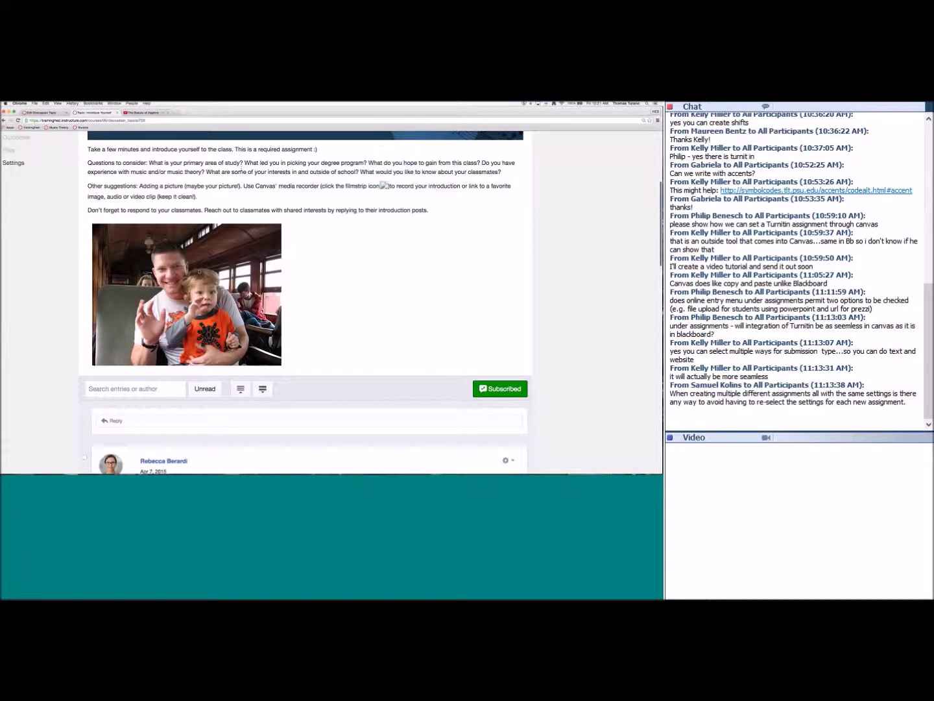
pyautogui.scroll(-2, 298, 273)
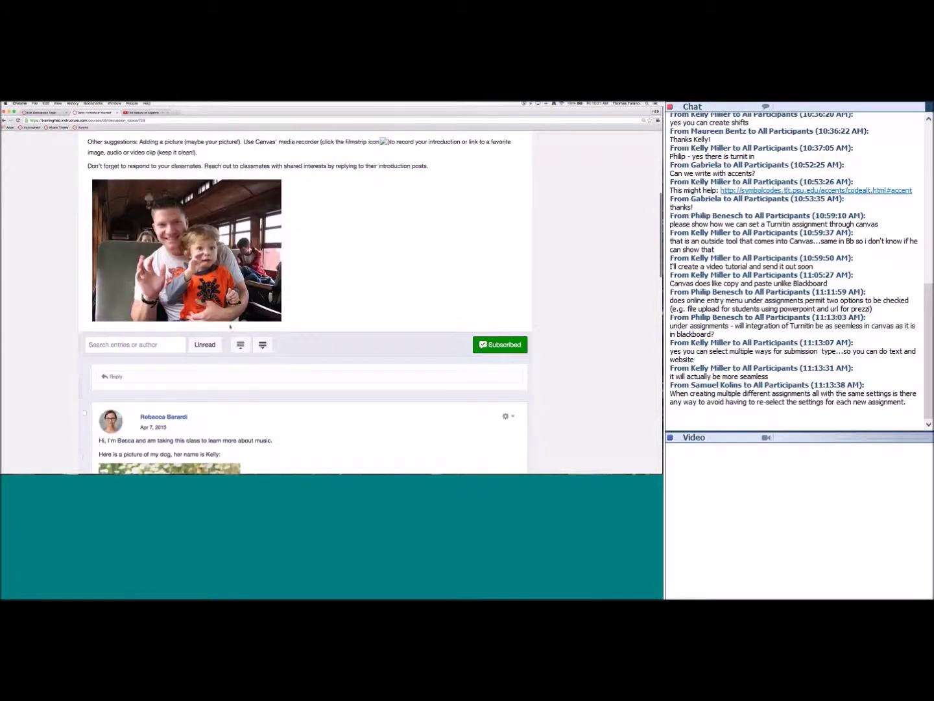
pyautogui.click(116, 375)
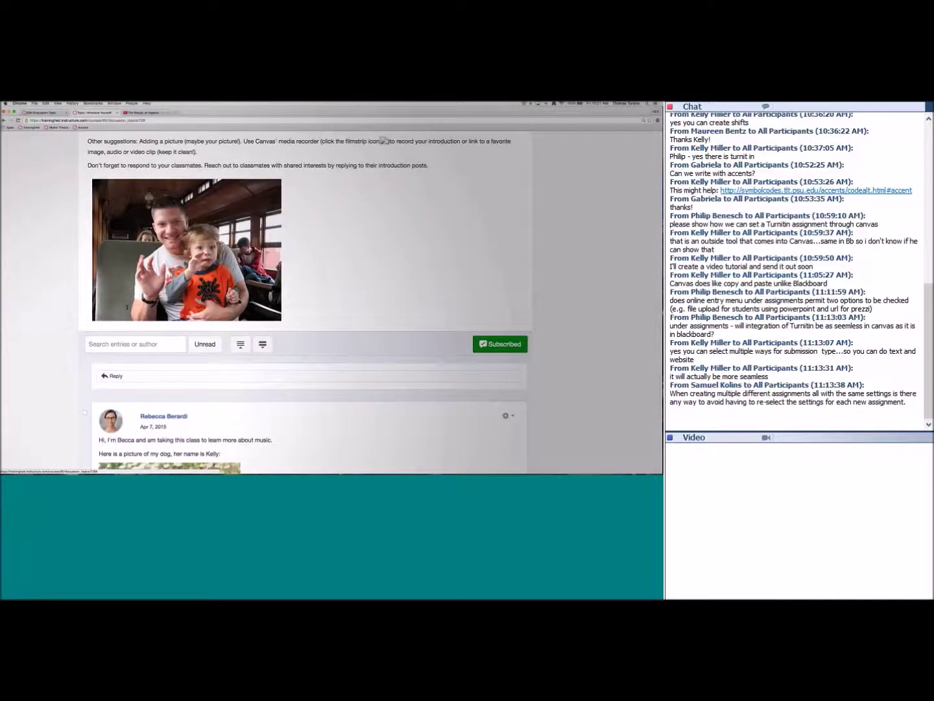
pyautogui.scroll(-3, 312, 277)
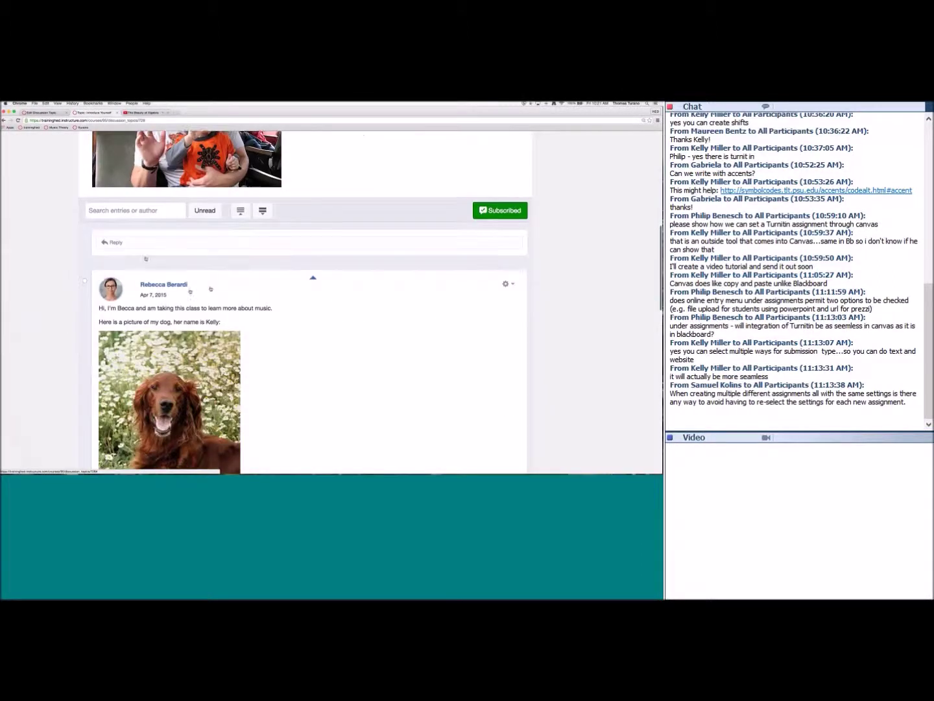
pyautogui.scroll(-1, 226, 319)
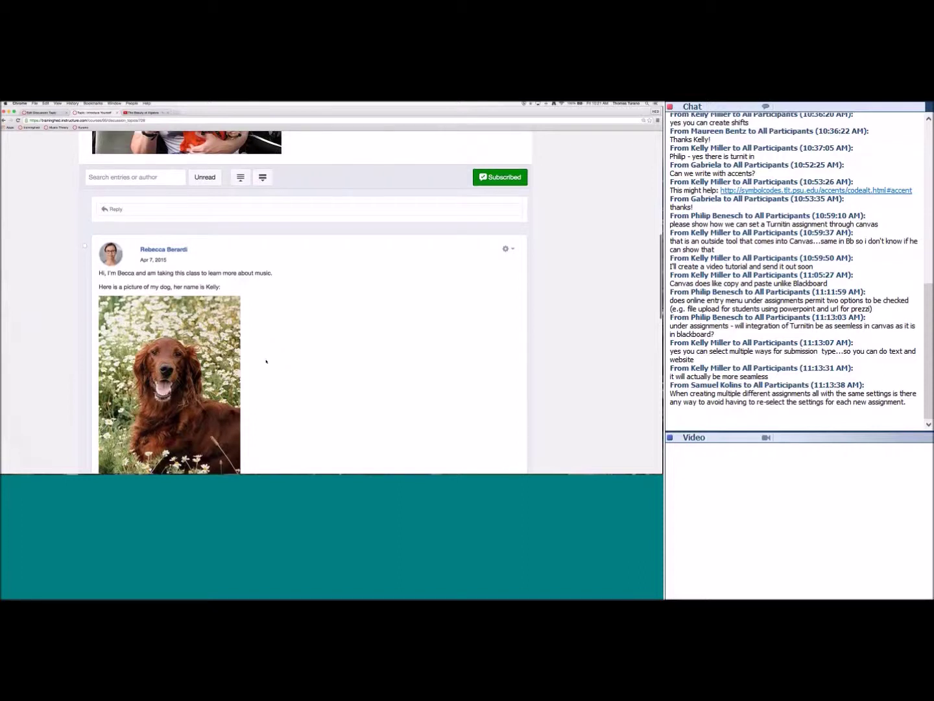
pyautogui.scroll(-4, 265, 360)
pyautogui.scroll(-1, 266, 361)
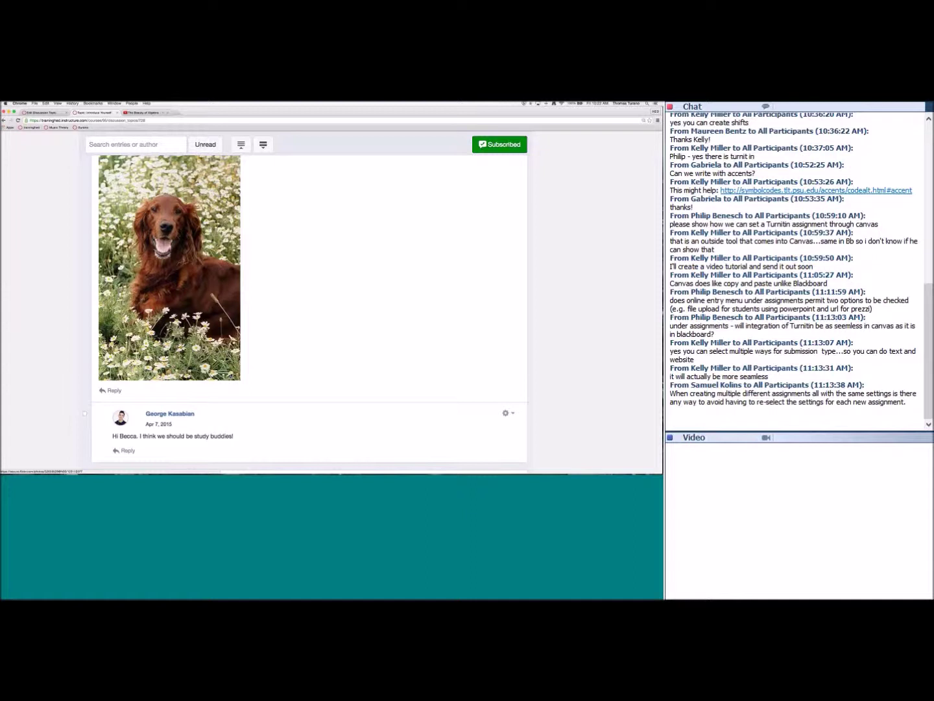
pyautogui.scroll(-5, 155, 364)
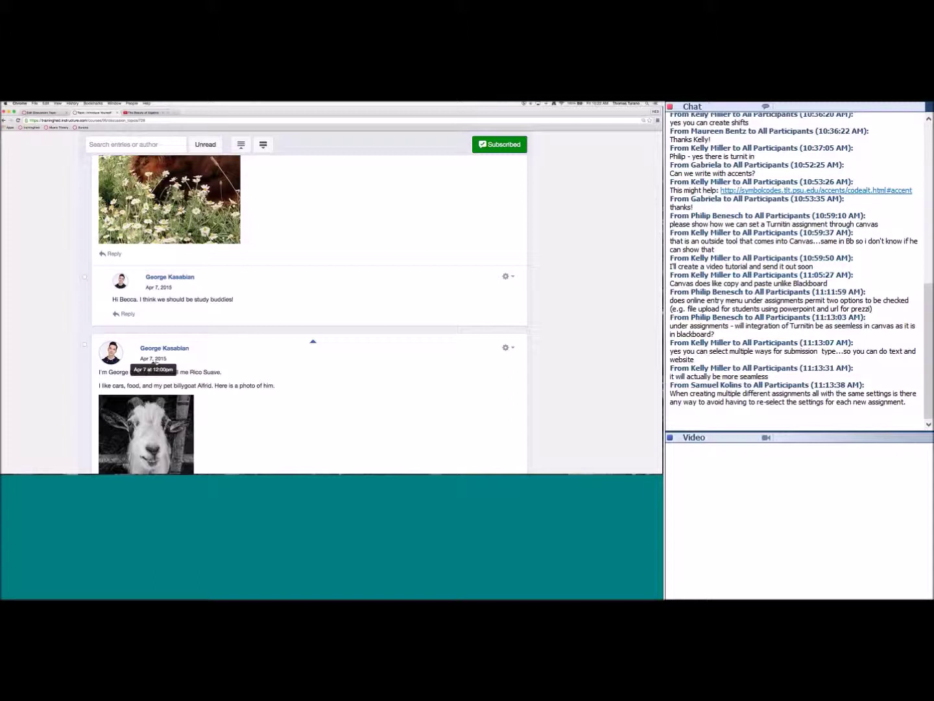
pyautogui.scroll(-2, 155, 364)
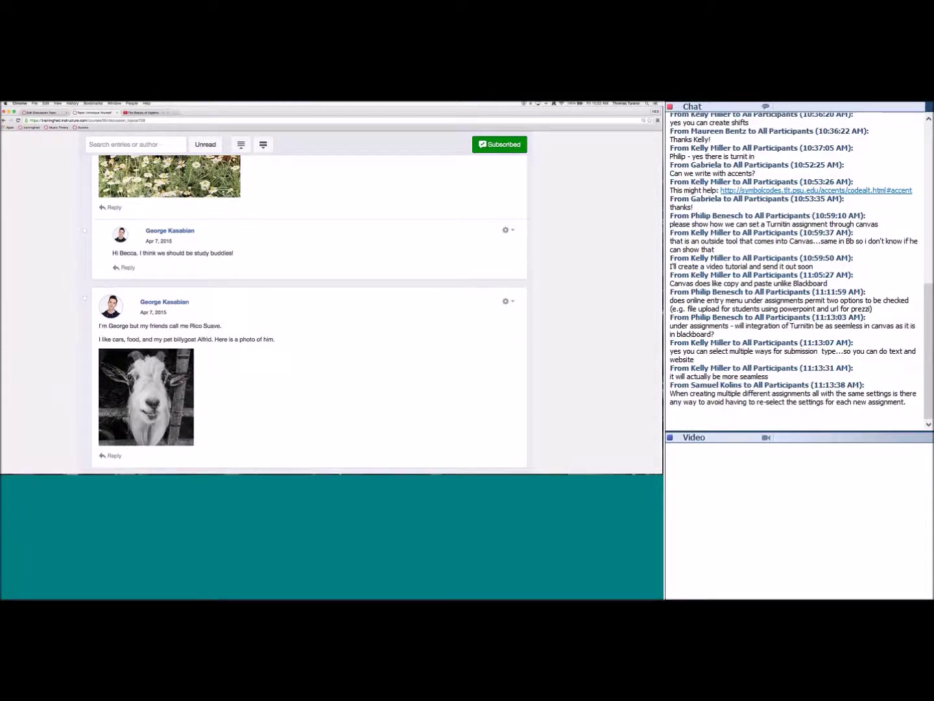
# - Return to editing the sandbox video discussion, check its reply and podcast options, and make the discussion graded
pyautogui.click(39, 113)
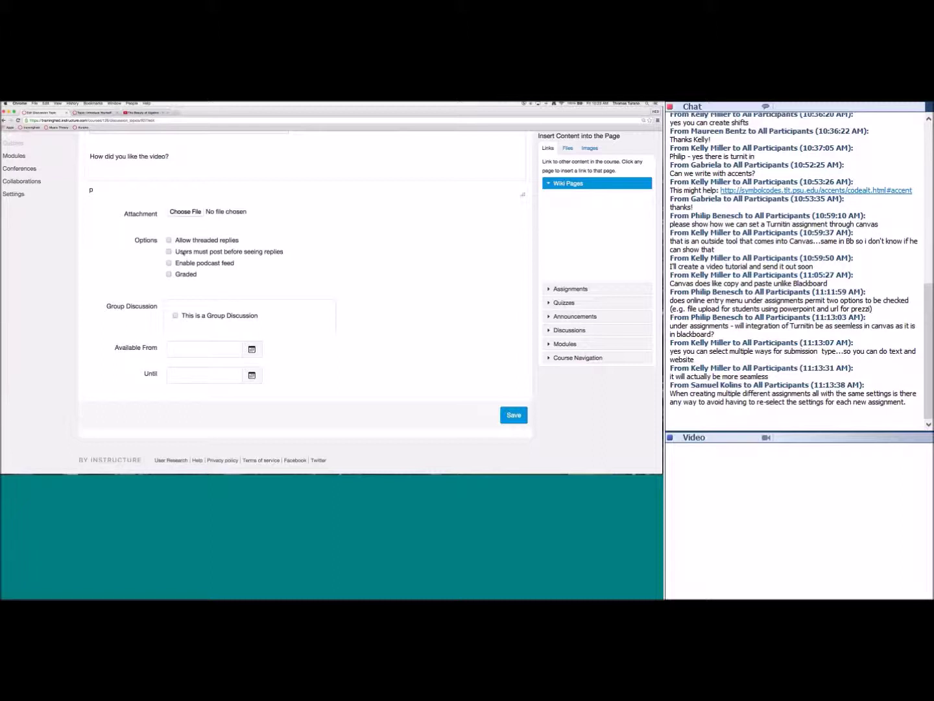
pyautogui.click(184, 254)
pyautogui.click(188, 253)
pyautogui.scroll(-1, 241, 265)
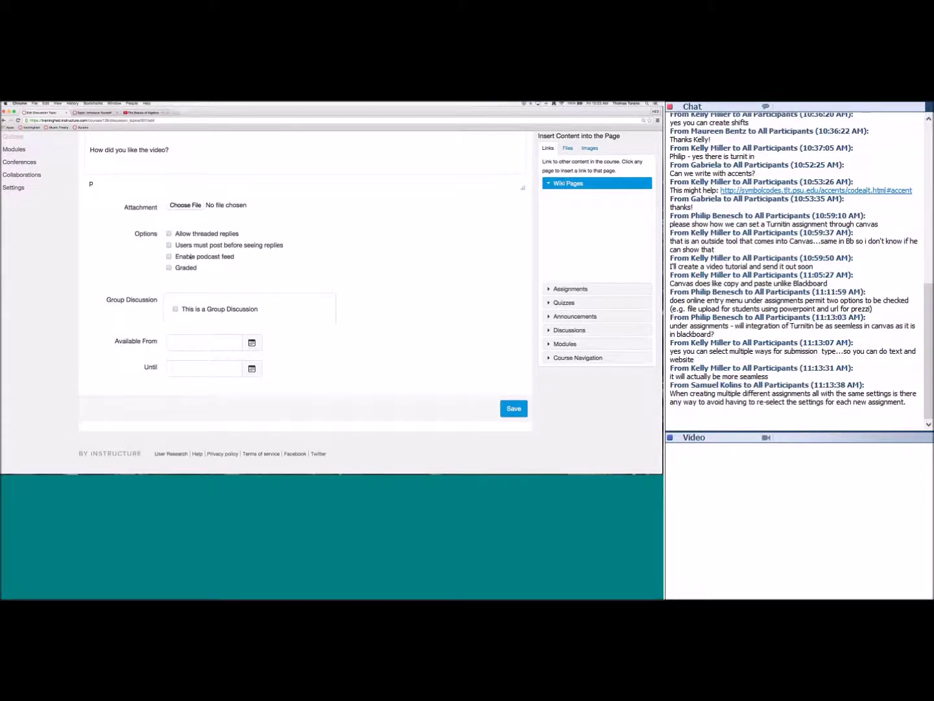
pyautogui.click(169, 268)
pyautogui.scroll(-2, 130, 253)
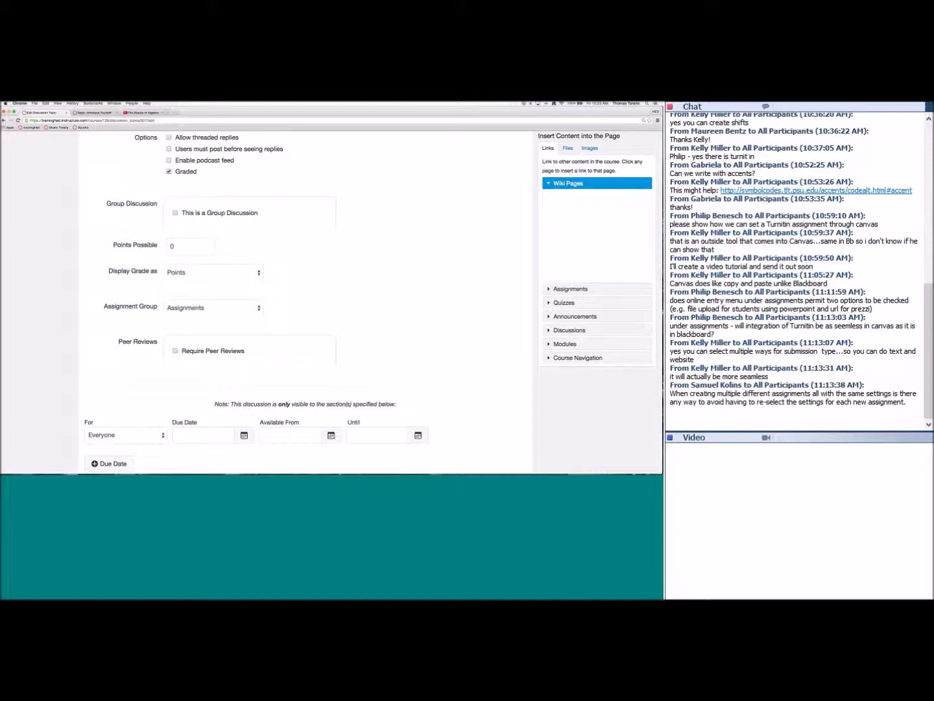
# - Review the graded discussion's points possible, grade display, assignment group, peer review and due date settings
pyautogui.click(171, 248)
pyautogui.scroll(-1, 171, 246)
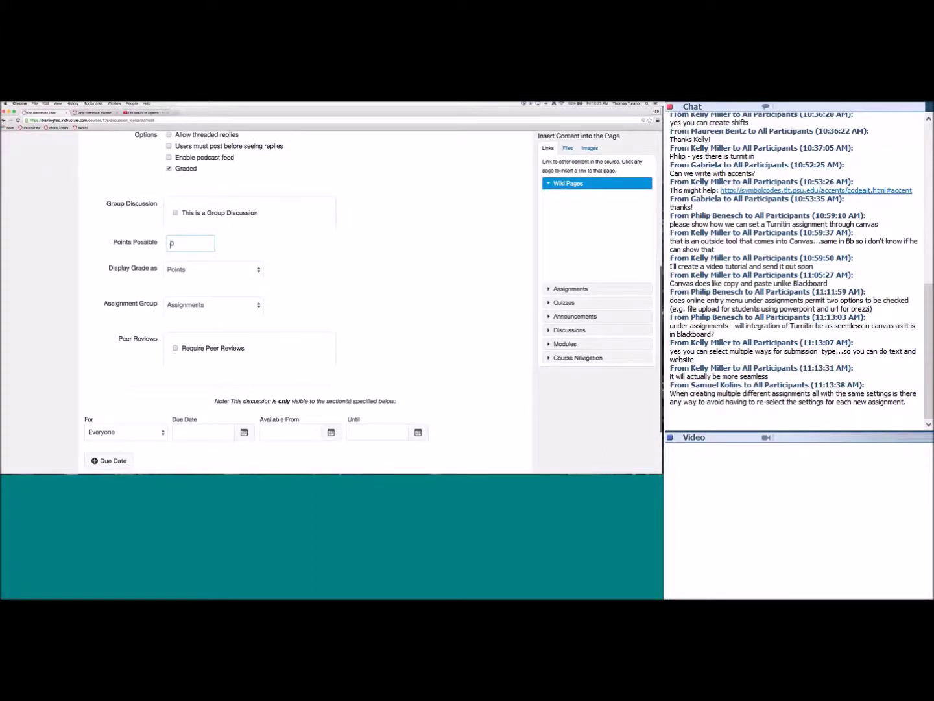
pyautogui.scroll(-3, 171, 244)
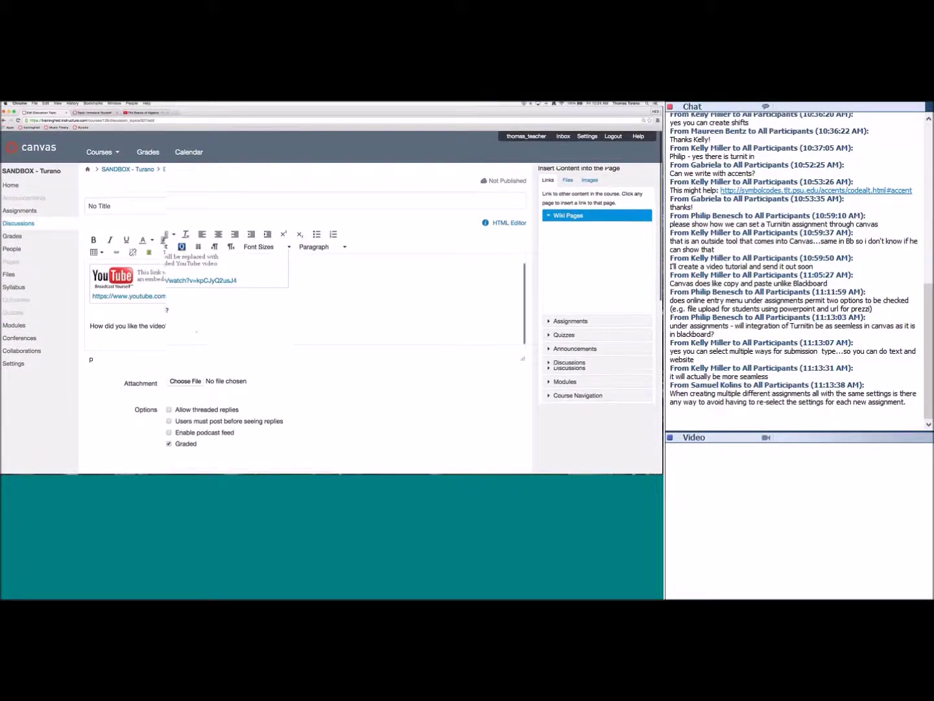
pyautogui.scroll(5, 493, 409)
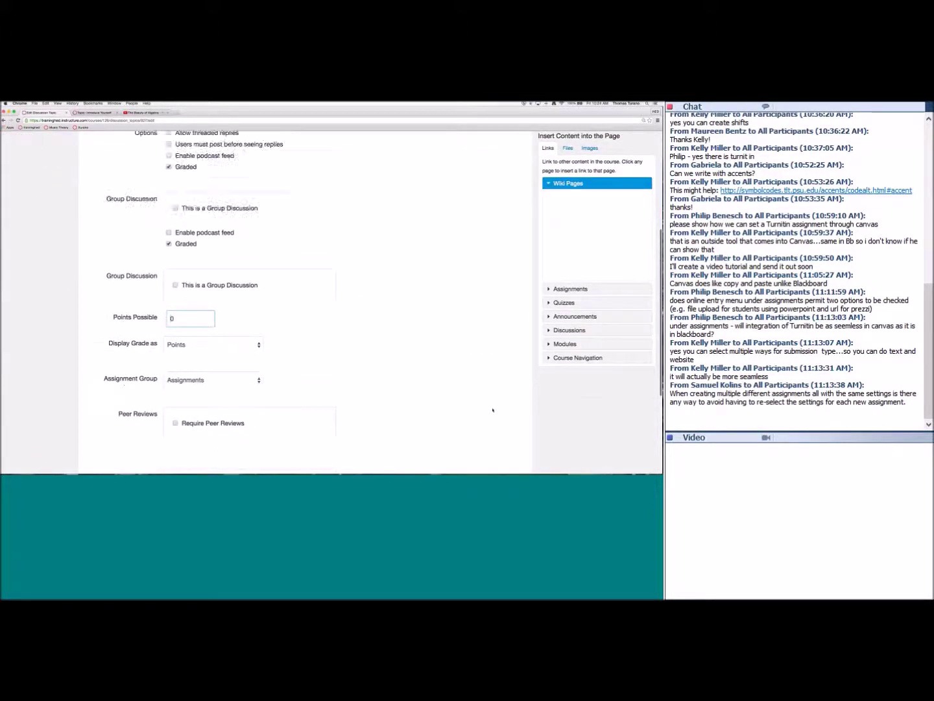
# - Save the video discussion topic as a graded discussion
pyautogui.scroll(-5, 493, 409)
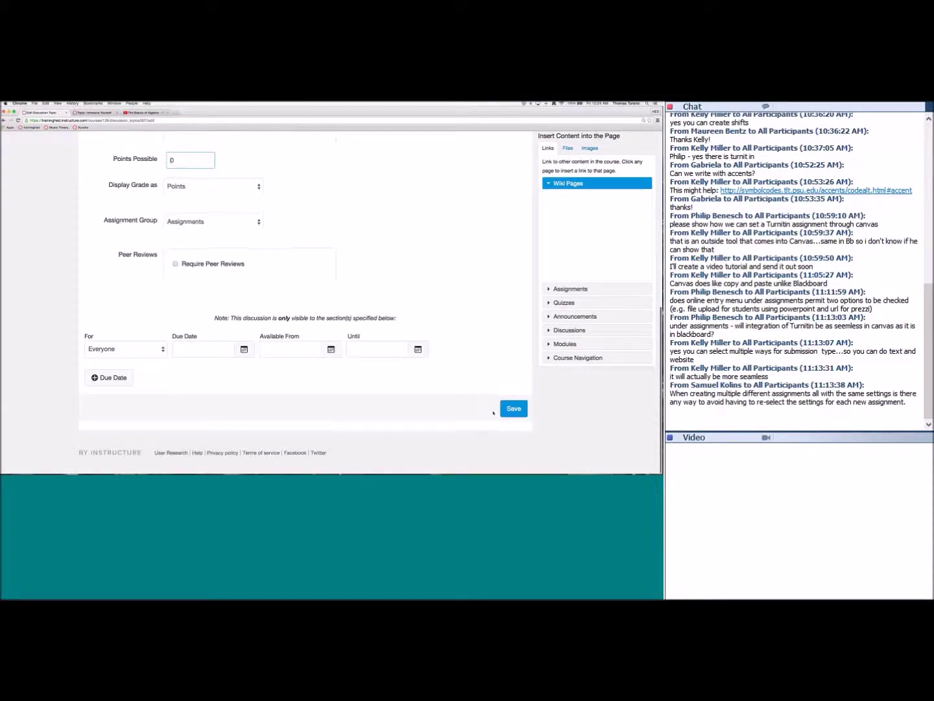
pyautogui.click(493, 411)
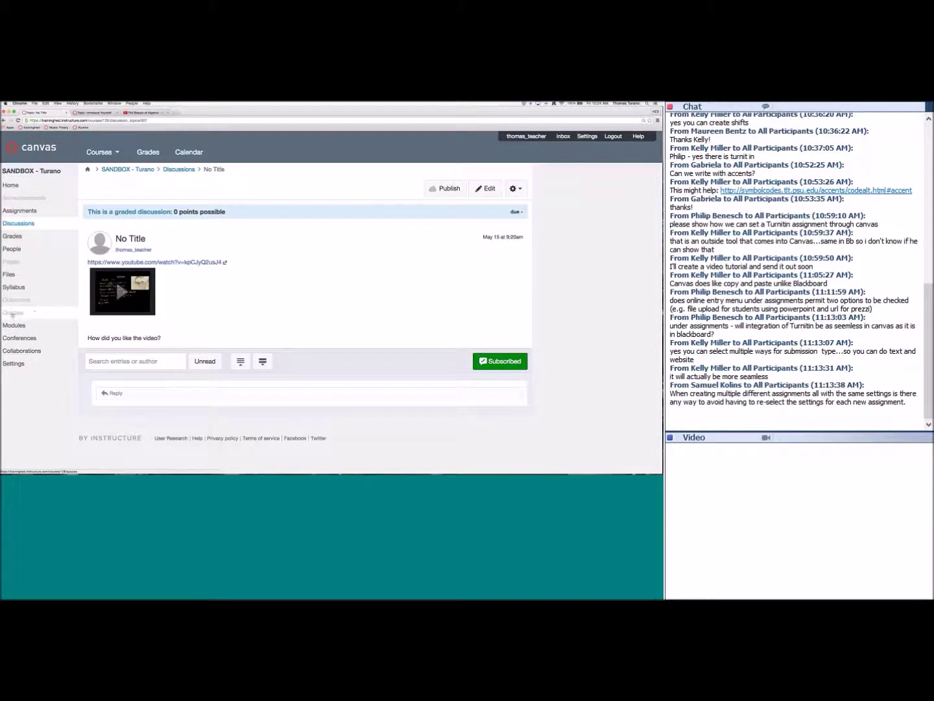
# - Create a new quiz in the sandbox course, keeping Graded Quiz as its type
pyautogui.click(12, 314)
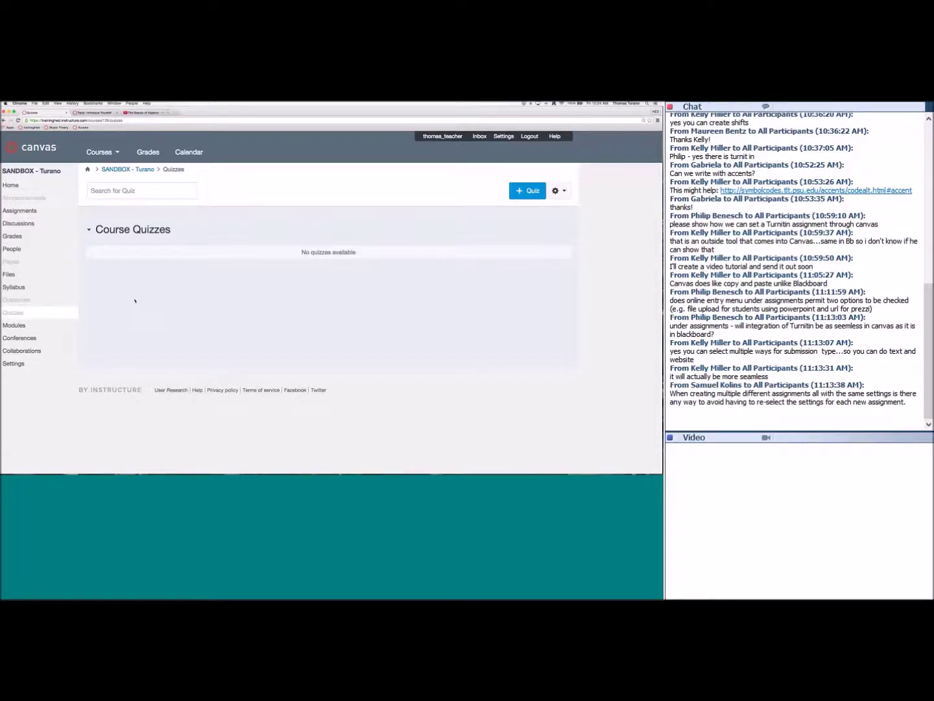
pyautogui.click(524, 197)
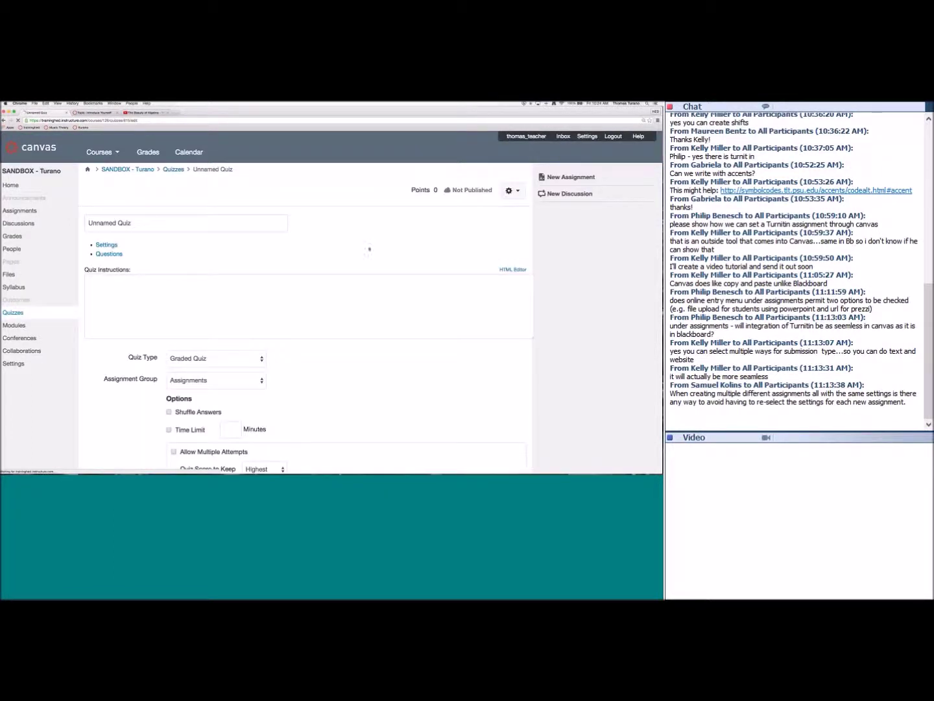
pyautogui.scroll(-2, 356, 253)
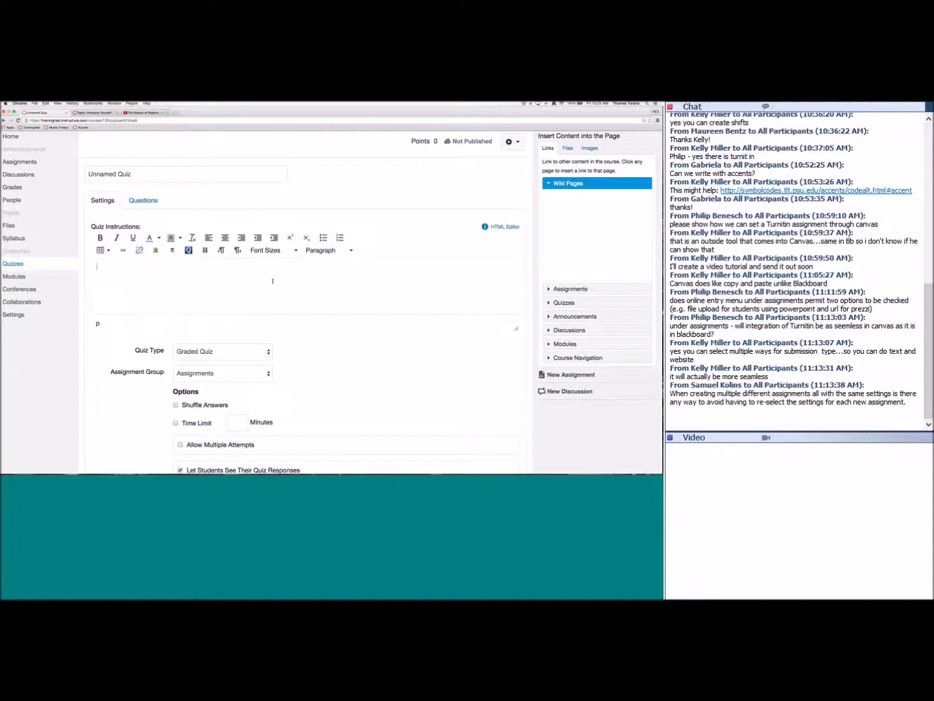
pyautogui.scroll(-4, 286, 280)
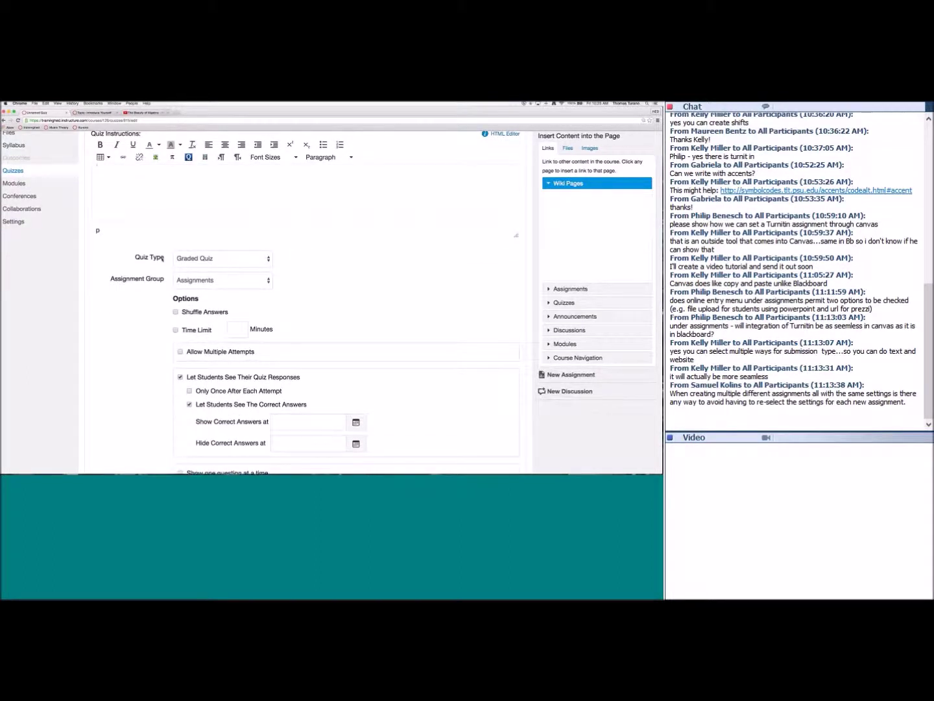
pyautogui.click(211, 260)
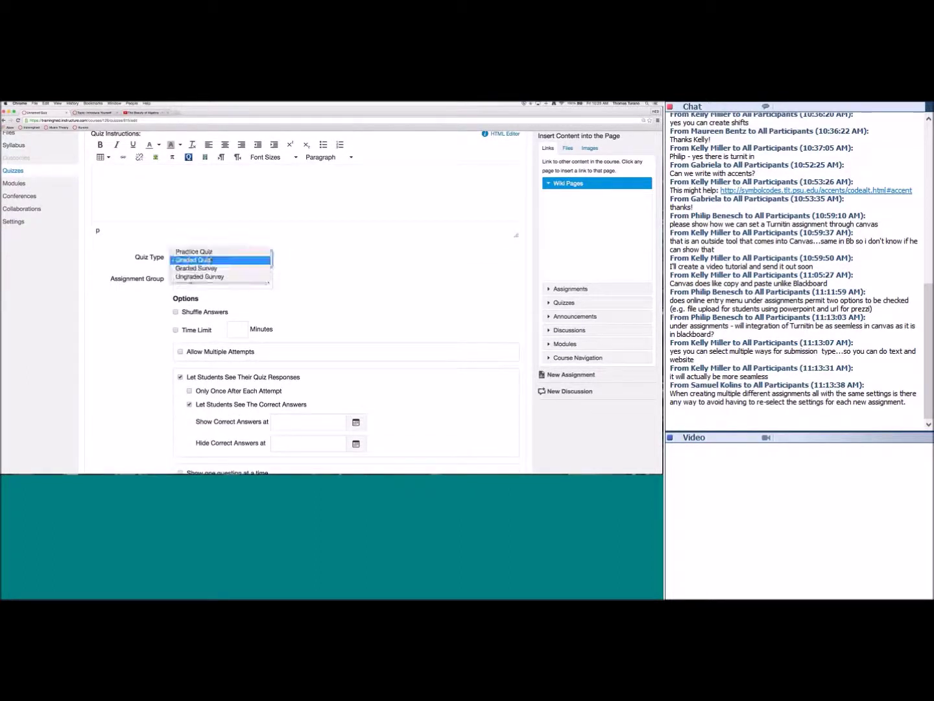
pyautogui.click(213, 260)
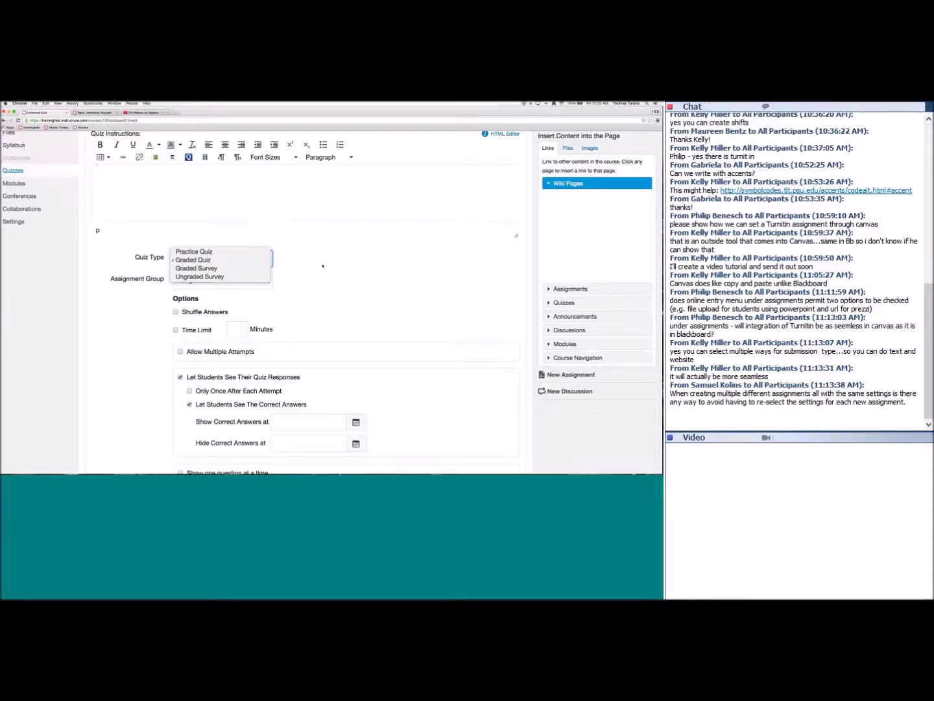
# - Assign the quiz to the Quizzes assignment group
pyautogui.scroll(-2, 321, 259)
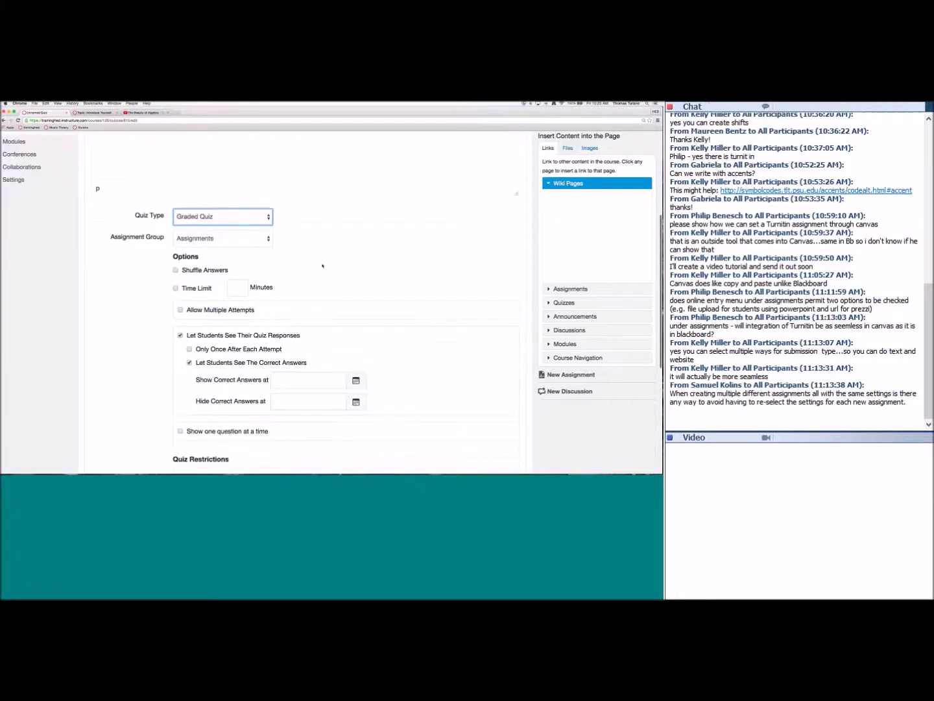
pyautogui.scroll(-2, 312, 214)
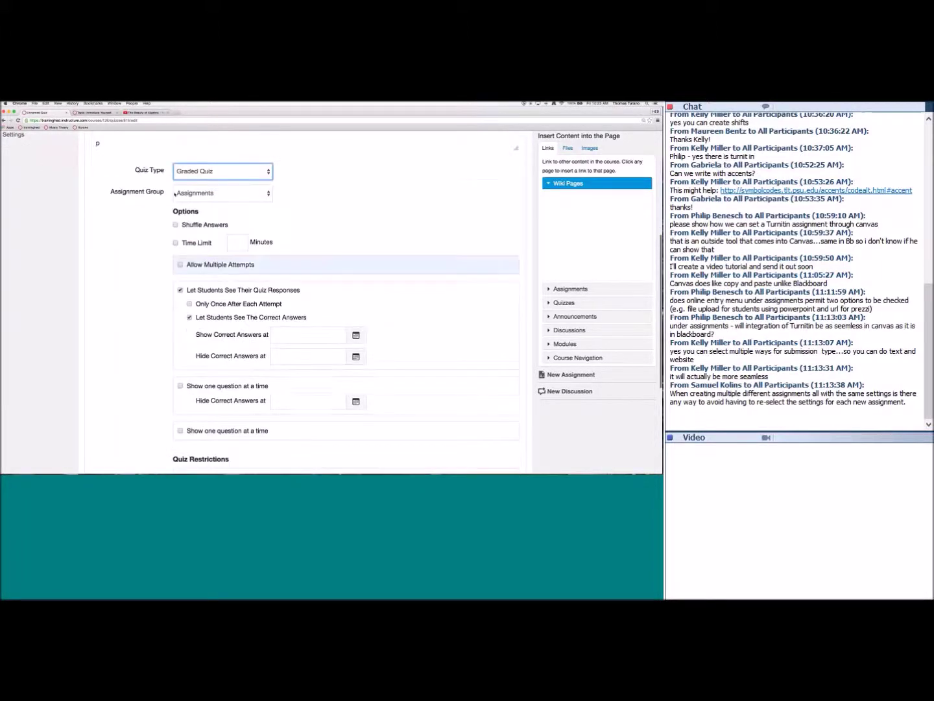
pyautogui.click(247, 192)
pyautogui.click(201, 202)
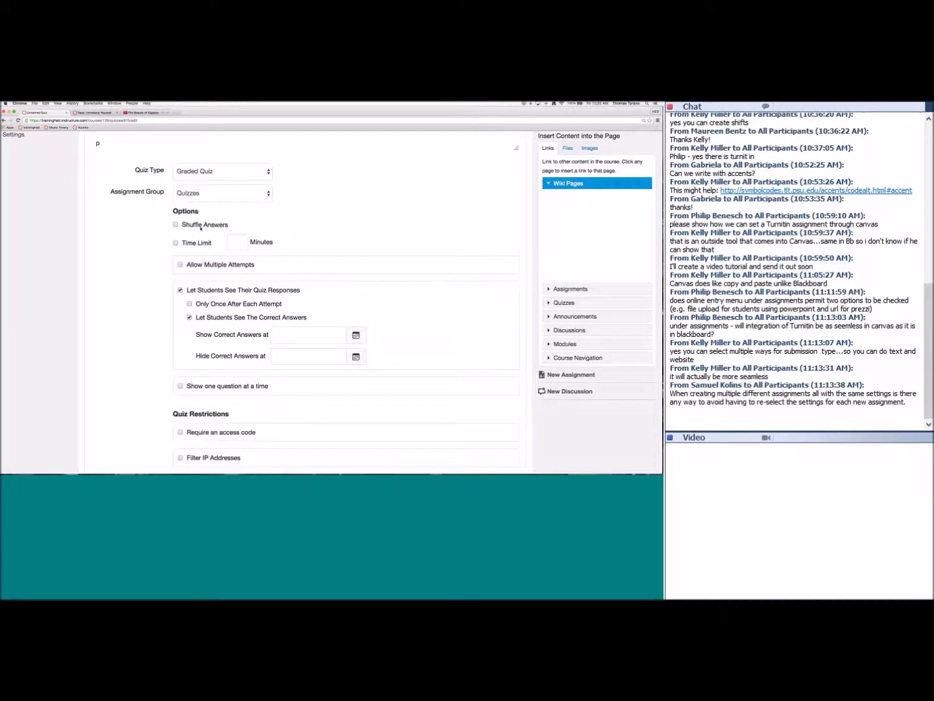
# - Allow multiple attempts to check the choices for the quiz score to keep, and disallow them again
pyautogui.scroll(-1, 201, 229)
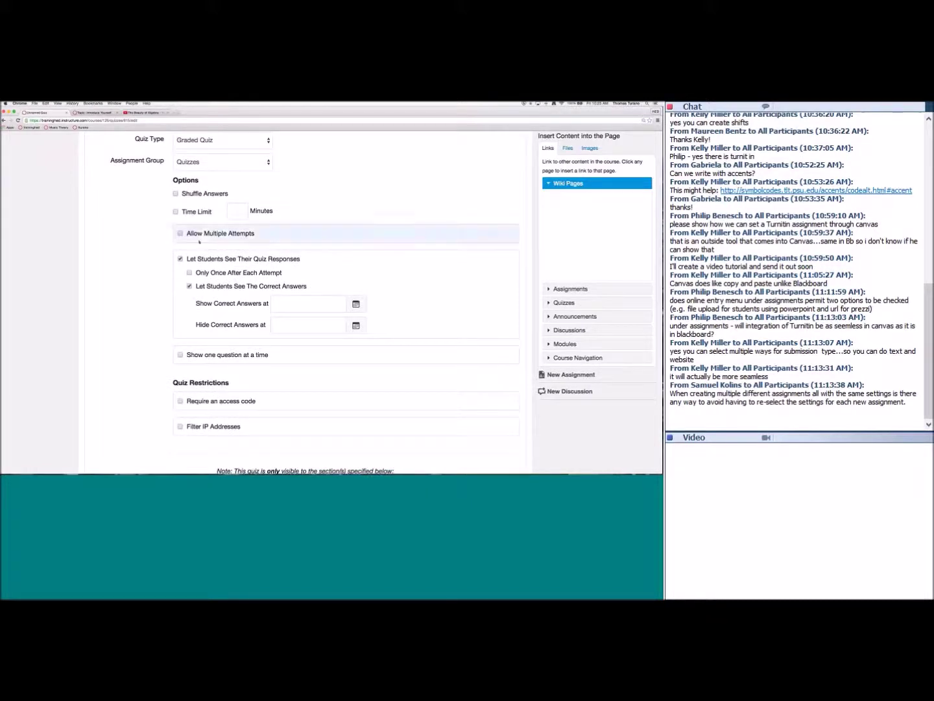
pyautogui.click(201, 234)
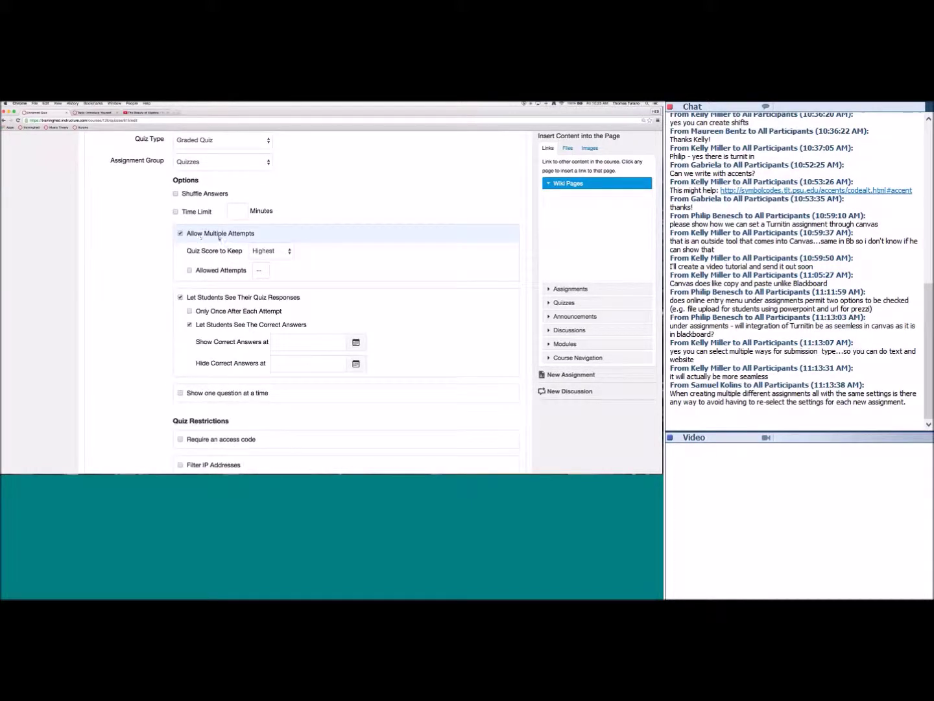
pyautogui.click(282, 252)
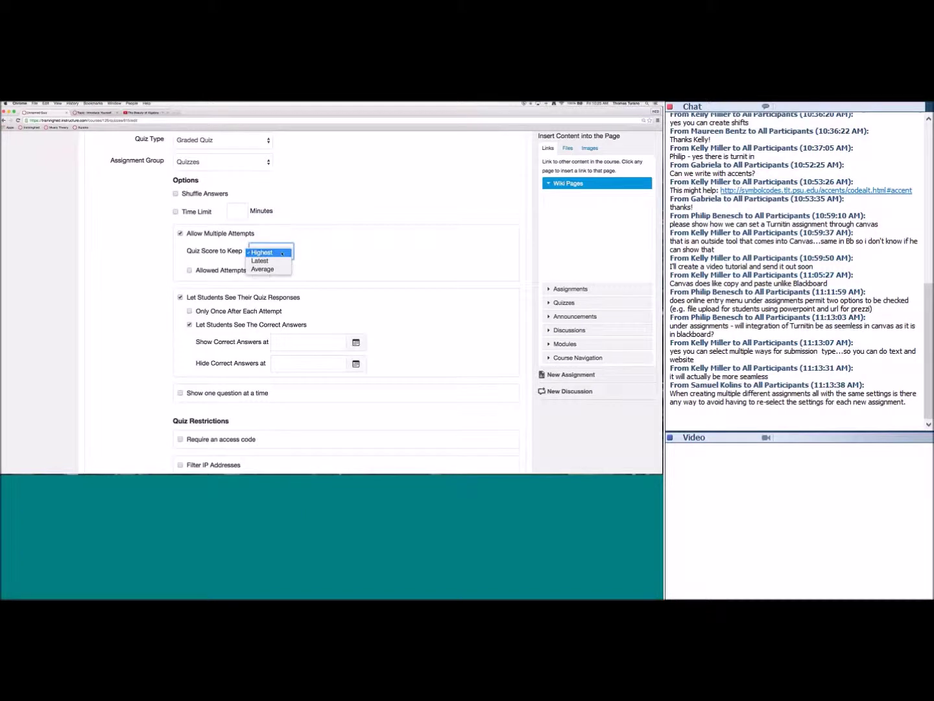
pyautogui.click(334, 260)
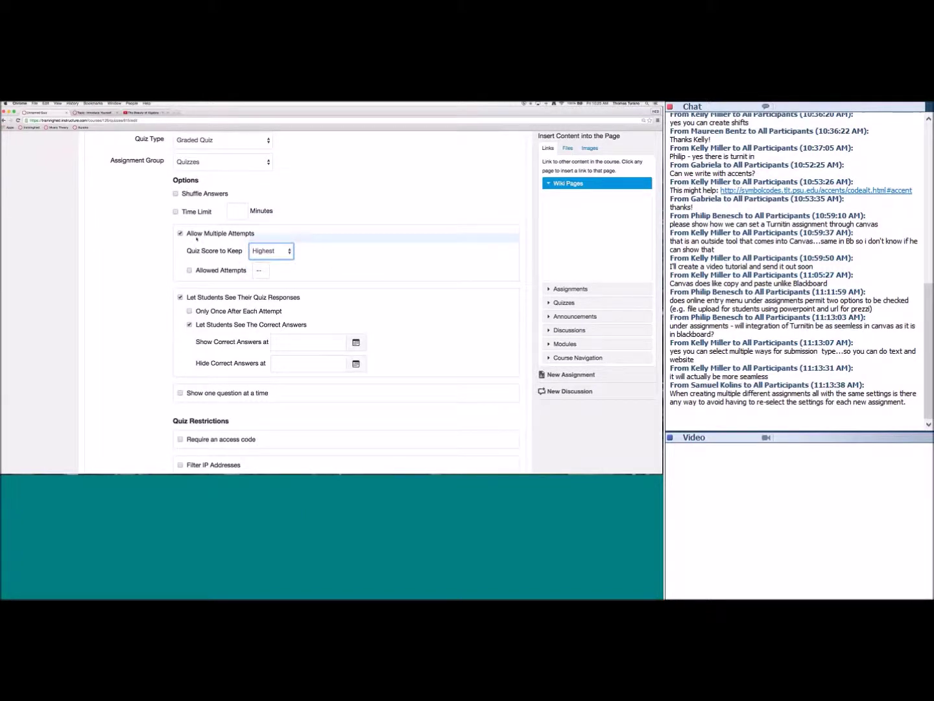
pyautogui.click(180, 232)
# - Review the options for students seeing quiz responses and correct answers, and show one question at a time
pyautogui.scroll(-2, 163, 240)
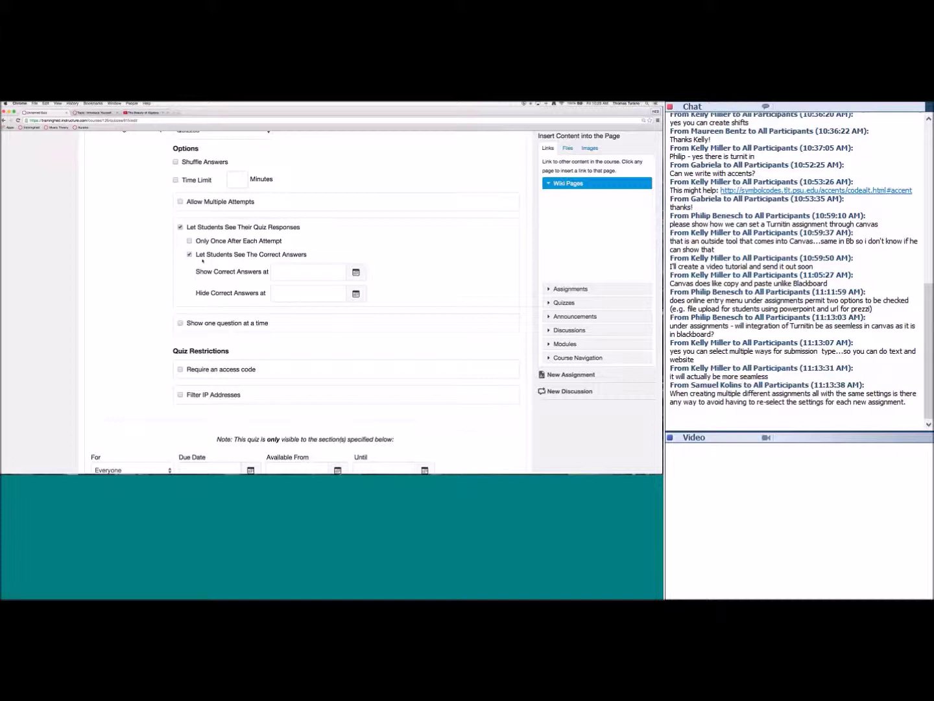
pyautogui.scroll(3, 203, 259)
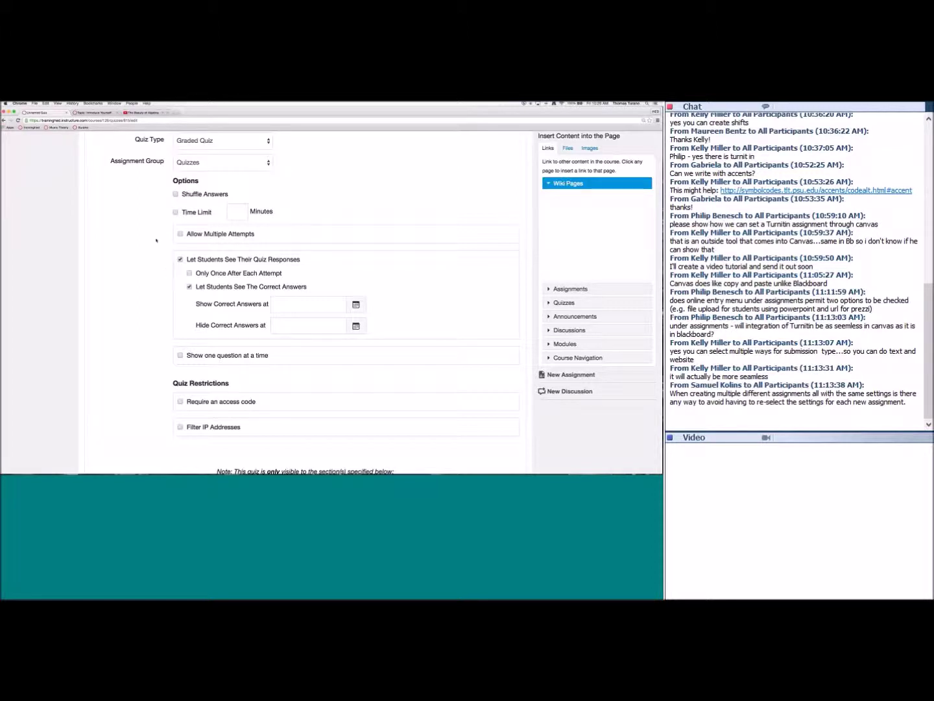
pyautogui.scroll(-5, 217, 208)
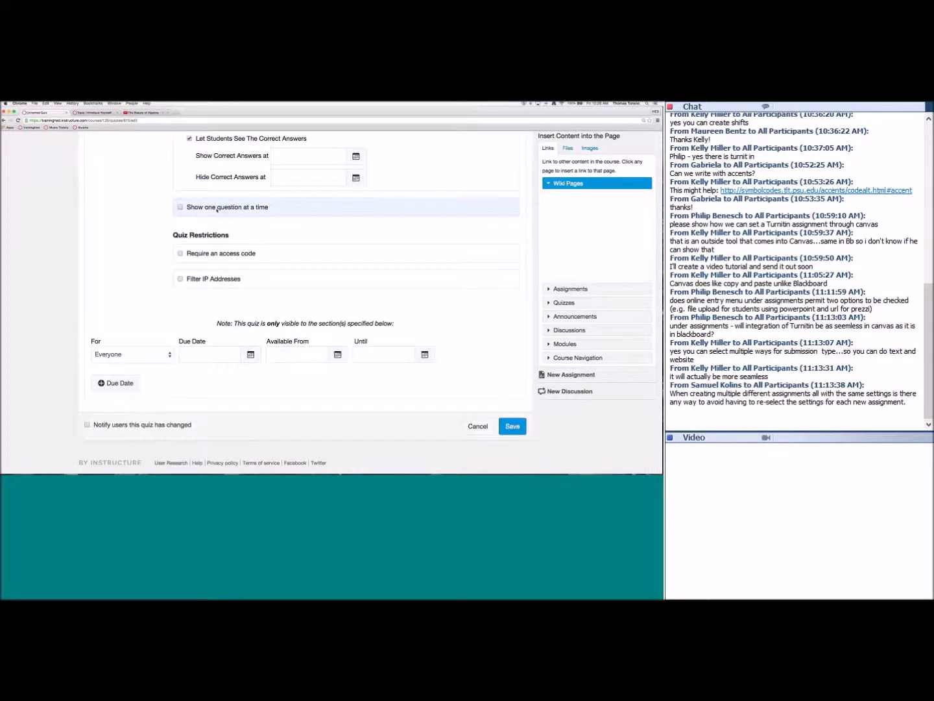
pyautogui.click(217, 209)
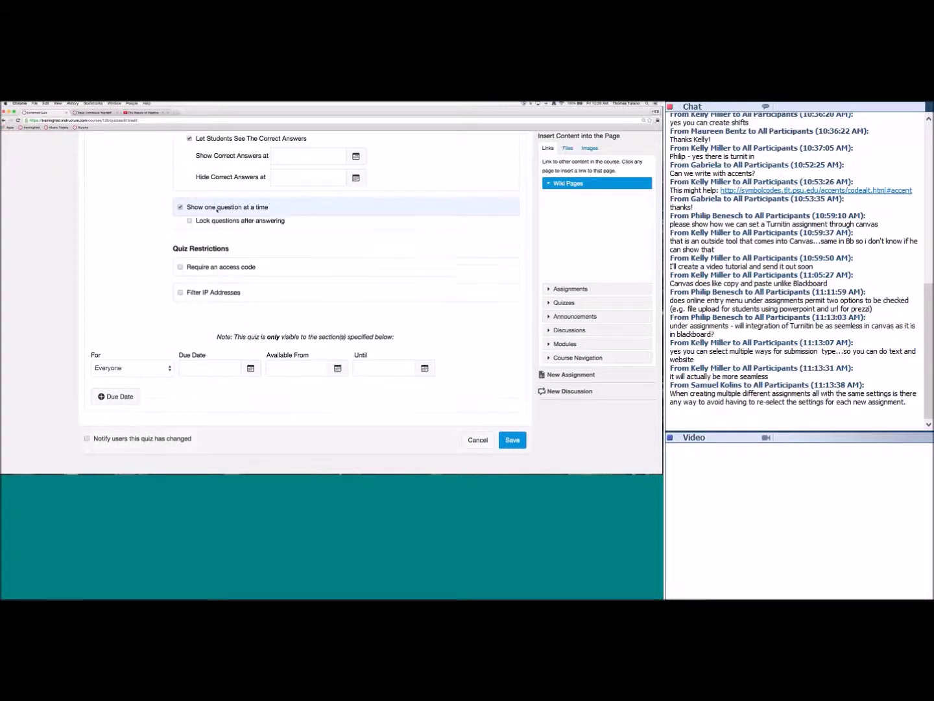
# - Try the access code requirement, switch it off again, and review the quiz's due and availability date settings
pyautogui.click(206, 268)
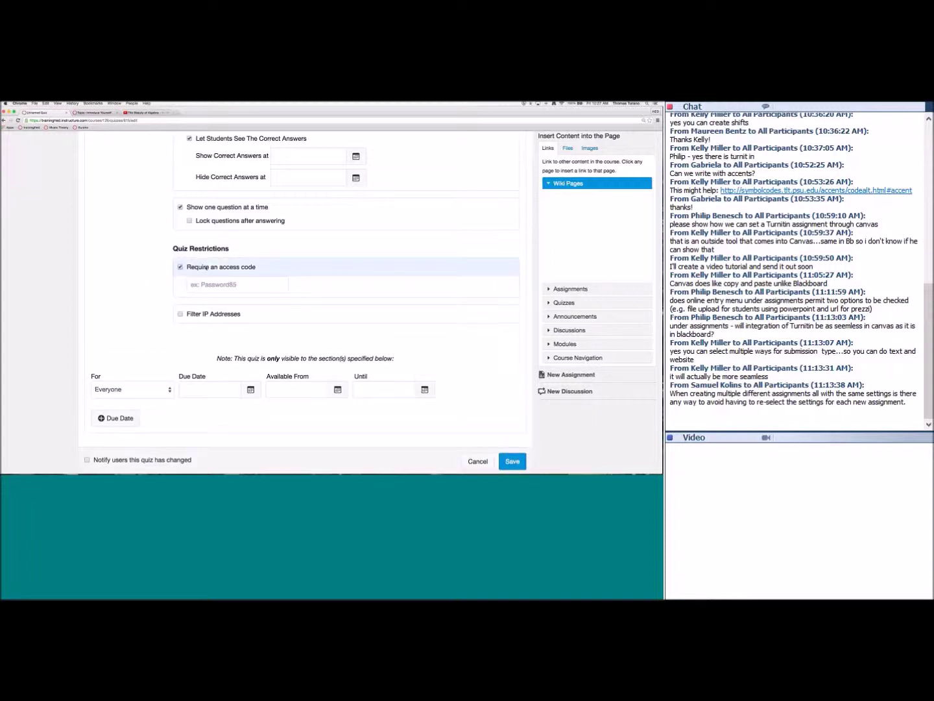
pyautogui.click(206, 268)
pyautogui.scroll(-2, 195, 311)
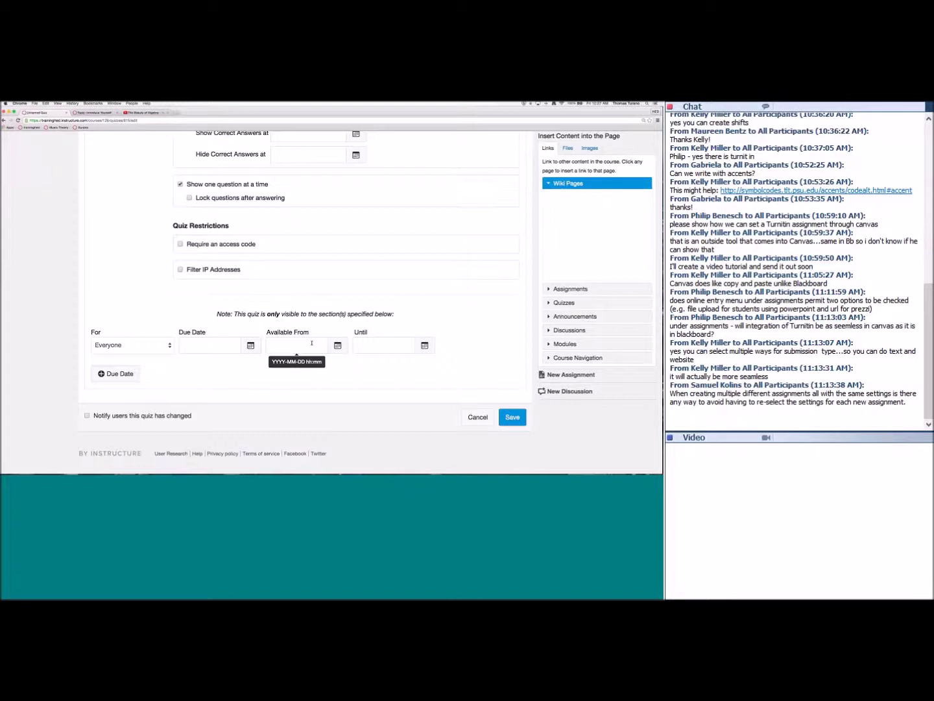
pyautogui.scroll(3, 312, 342)
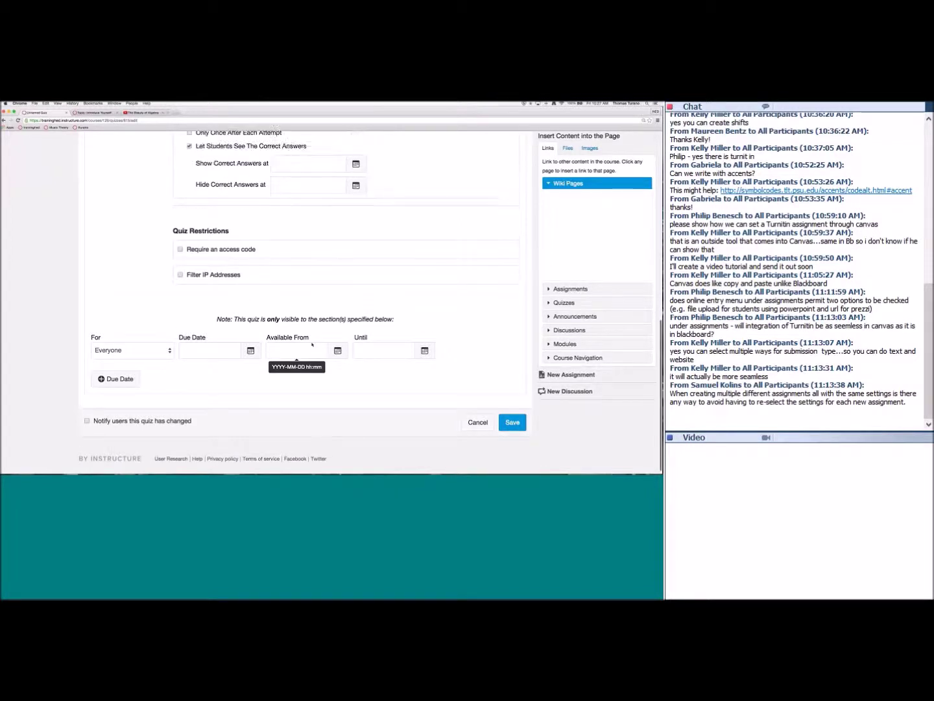
# - Add a Multiple Choice question to the quiz with the text "What does a dog look like?"
pyautogui.scroll(5, 188, 306)
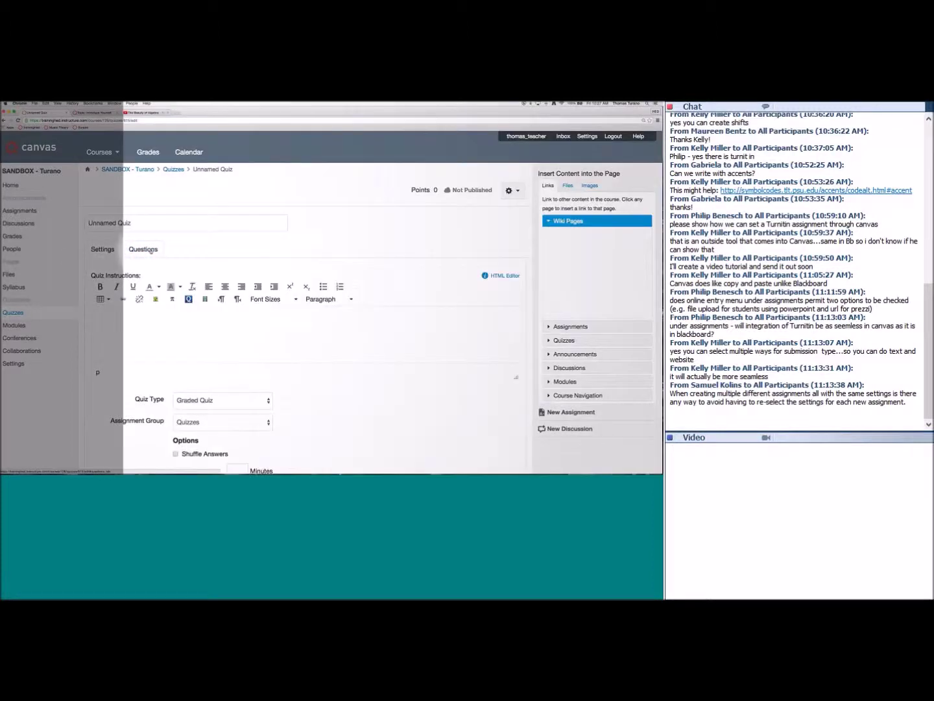
pyautogui.click(147, 249)
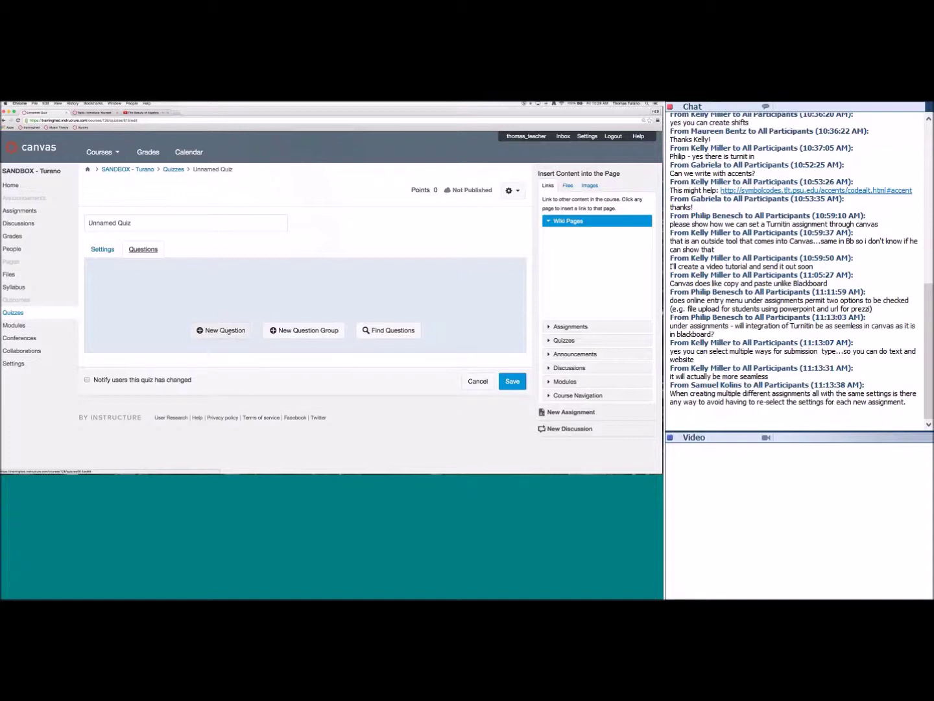
pyautogui.click(225, 330)
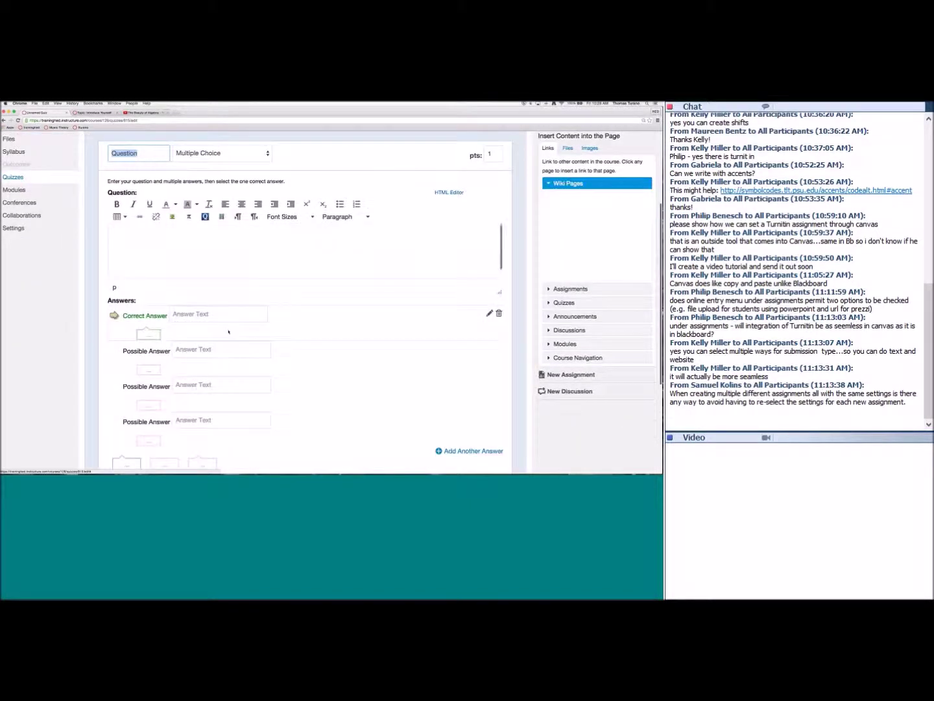
pyautogui.click(262, 155)
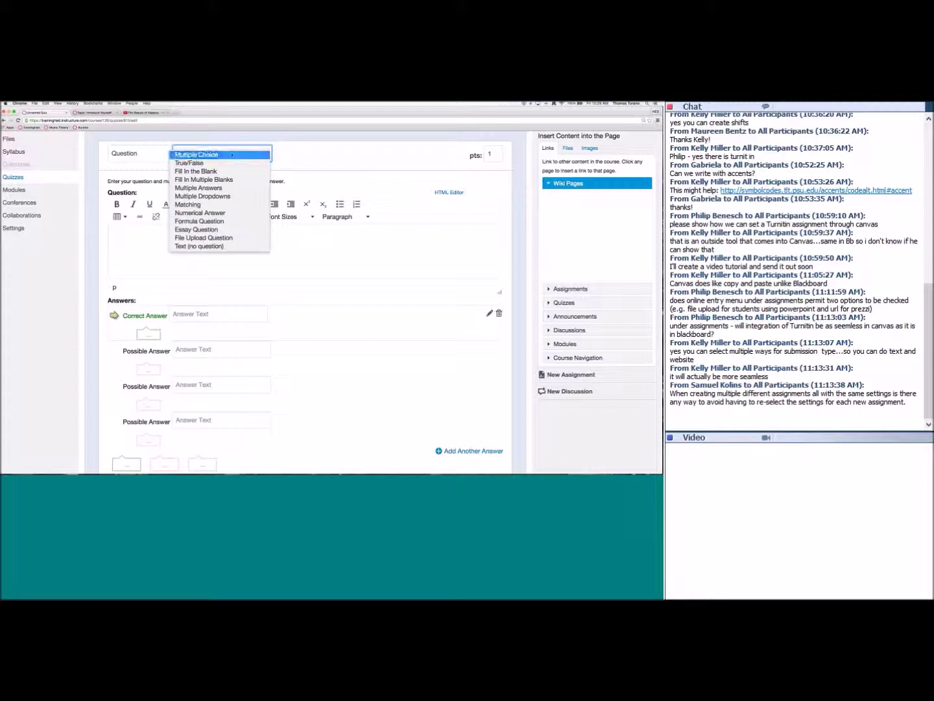
pyautogui.click(232, 155)
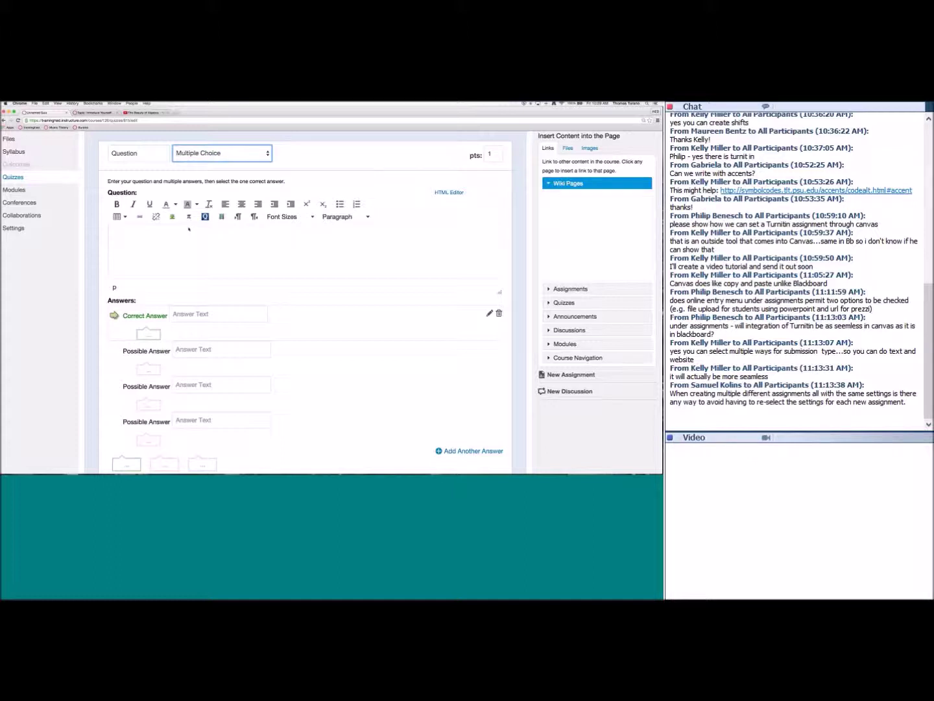
pyautogui.click(208, 235)
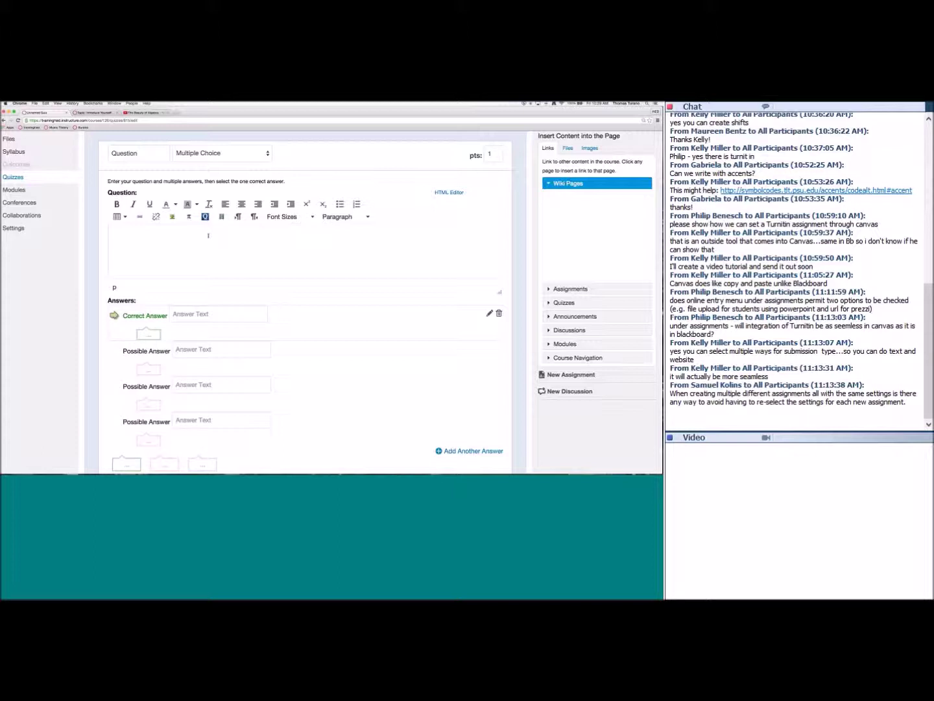
pyautogui.write('What does a dog look like?')
# - Open the correct answer for rich text editing and search Flickr for "cat" images to insert
pyautogui.scroll(-2, 214, 235)
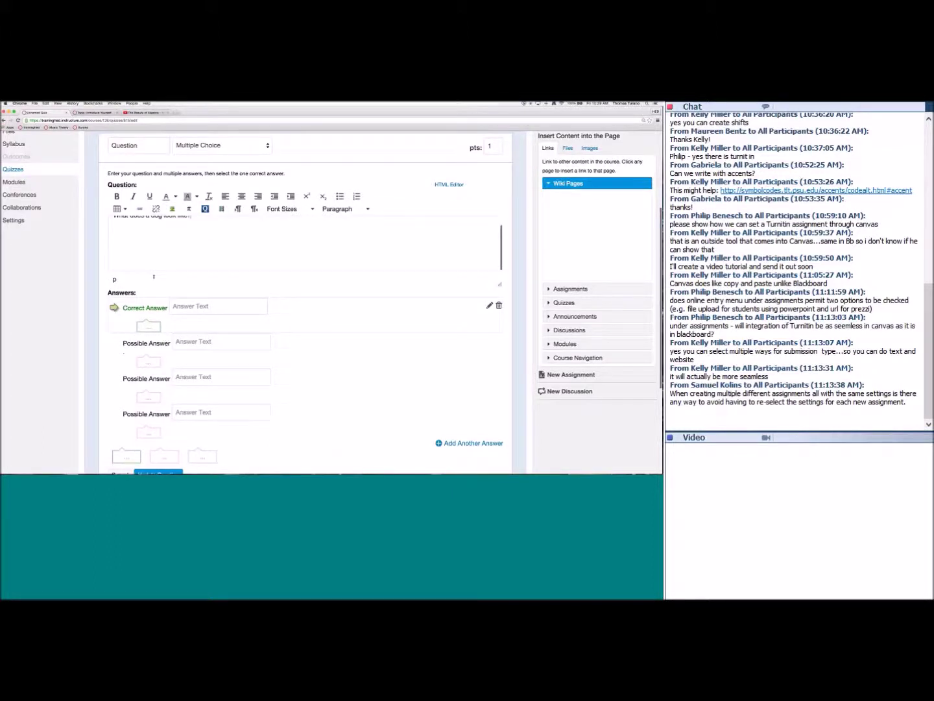
pyautogui.scroll(-1, 127, 283)
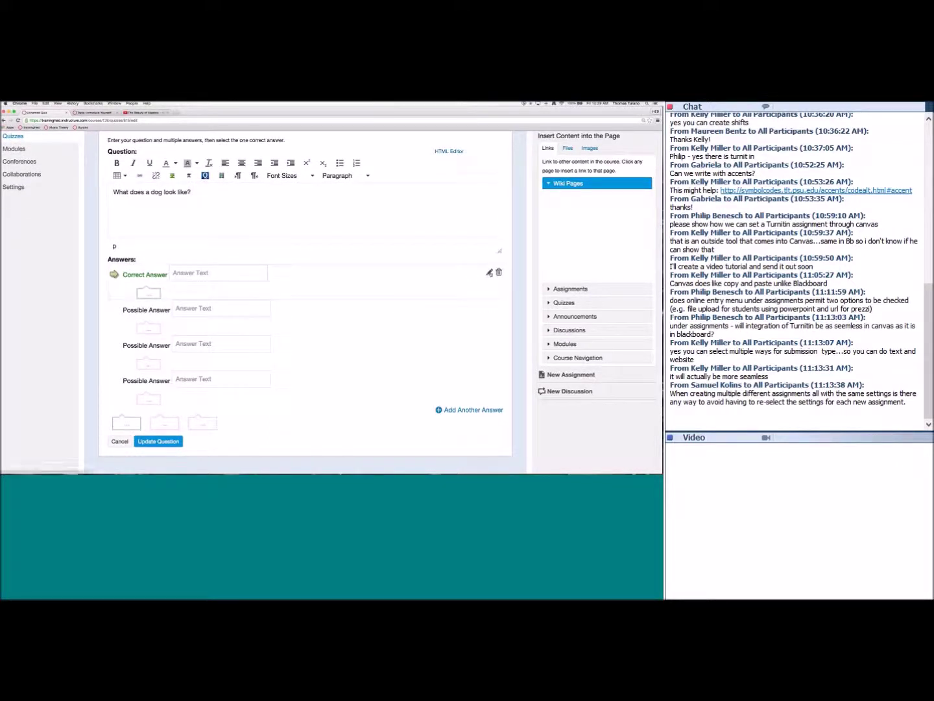
pyautogui.click(489, 272)
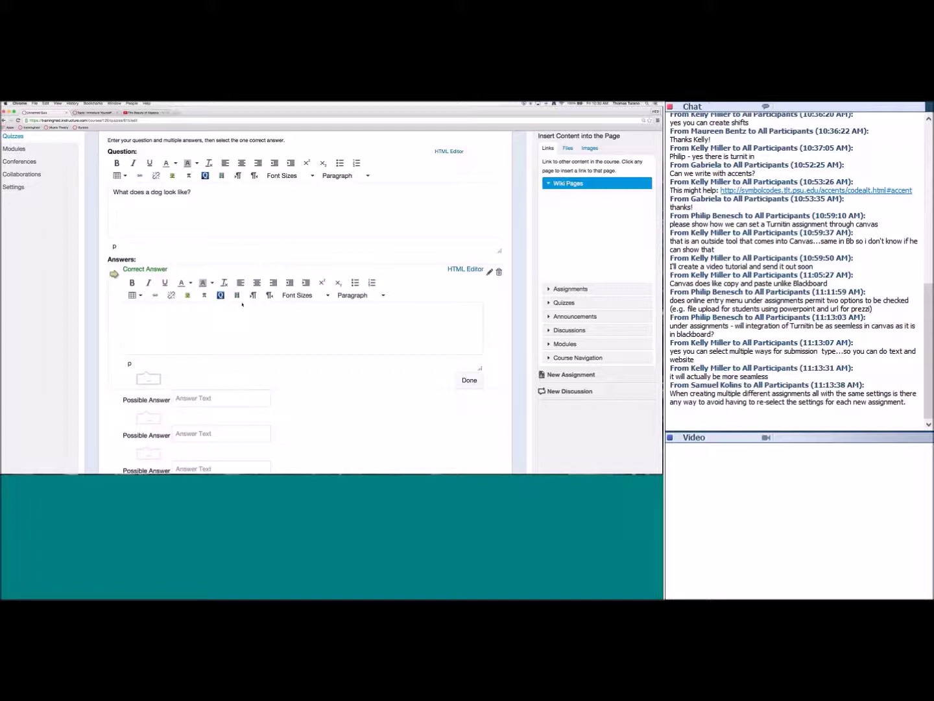
pyautogui.click(187, 296)
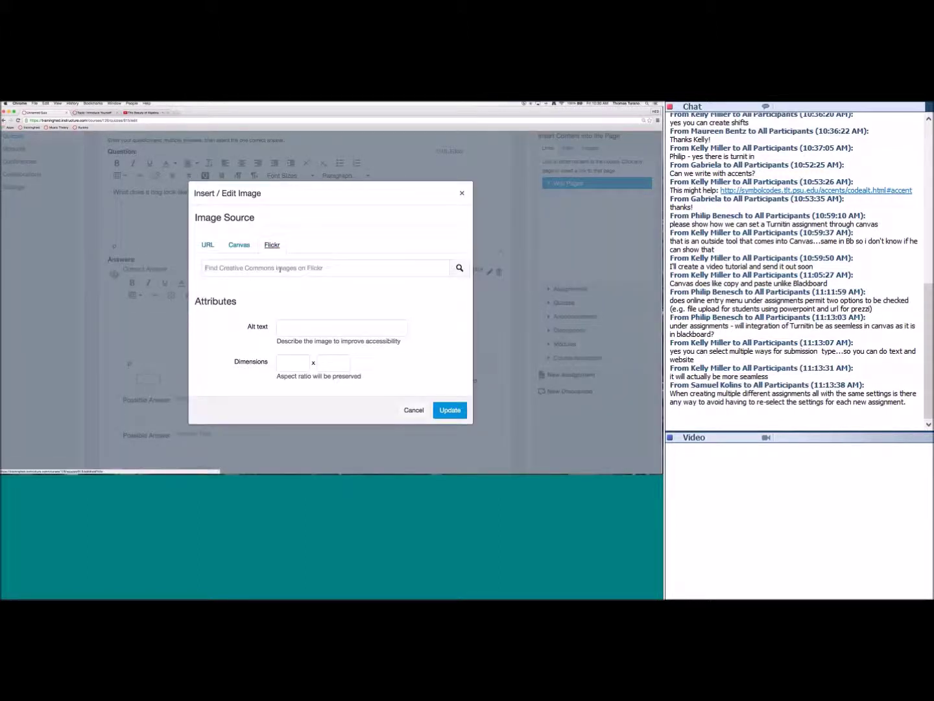
pyautogui.click(280, 268)
pyautogui.write('cat')
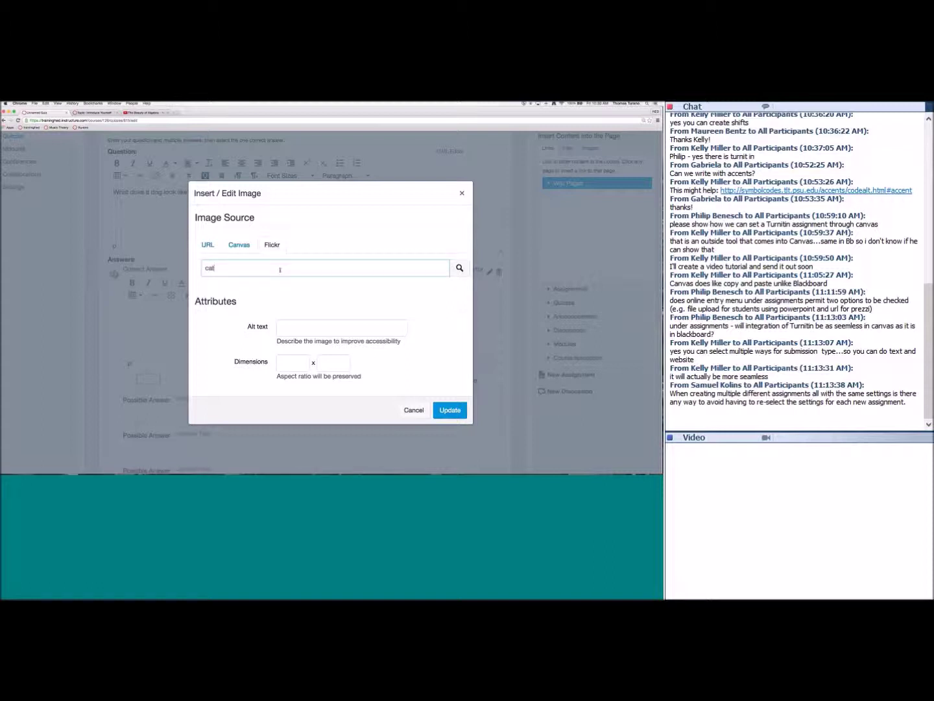
pyautogui.press('Return')
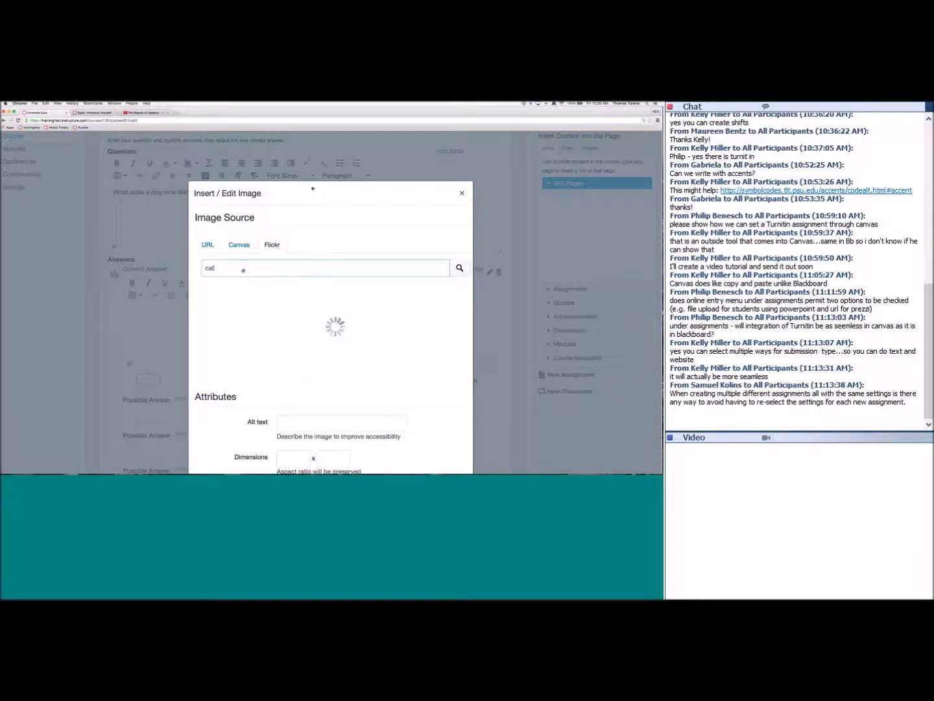
# - Insert the white cat picture from the search results at a width of 100 and finish editing the correct answer
pyautogui.scroll(-1, 257, 371)
pyautogui.click(267, 270)
pyautogui.scroll(-2, 266, 269)
pyautogui.doubleClick(288, 387)
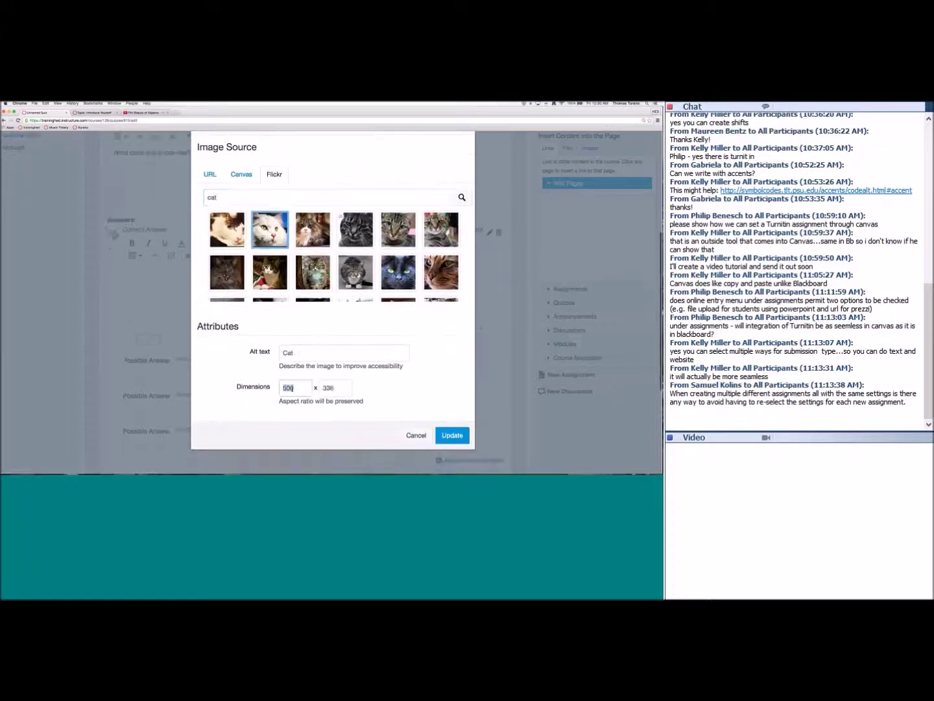
pyautogui.write('100')
pyautogui.click(459, 436)
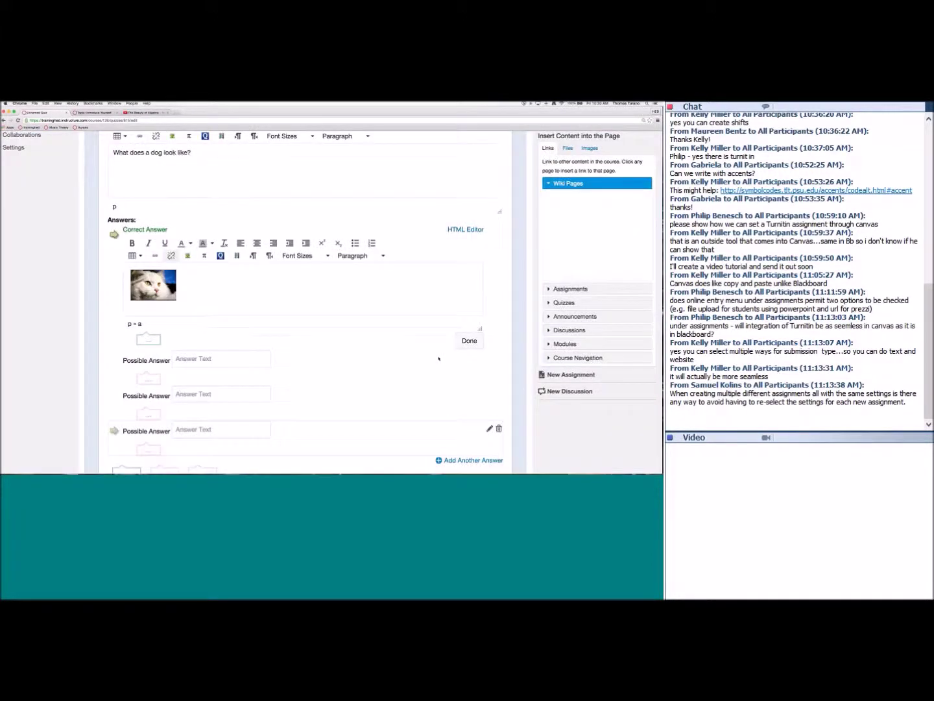
pyautogui.click(468, 342)
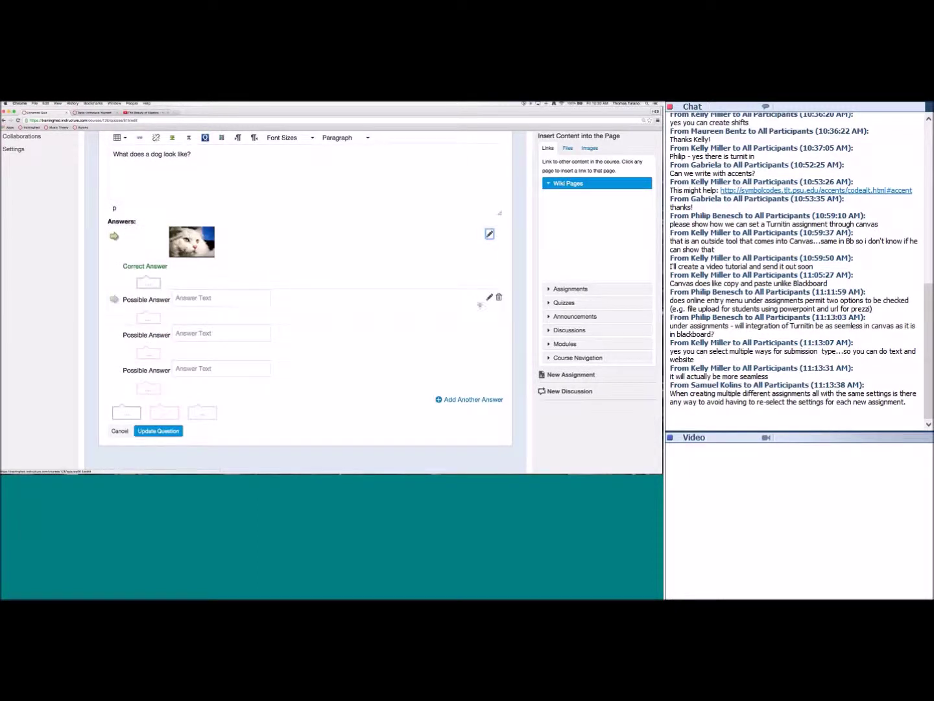
# - Open the first possible answer for rich text editing and search Flickr for "dog" images to embed
pyautogui.click(489, 296)
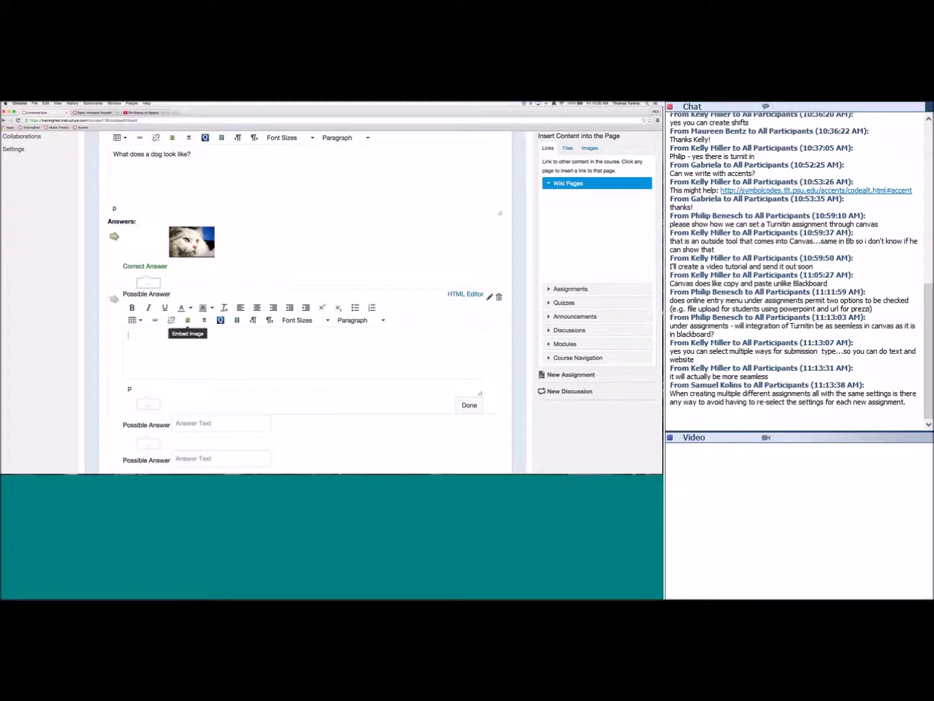
pyautogui.click(186, 320)
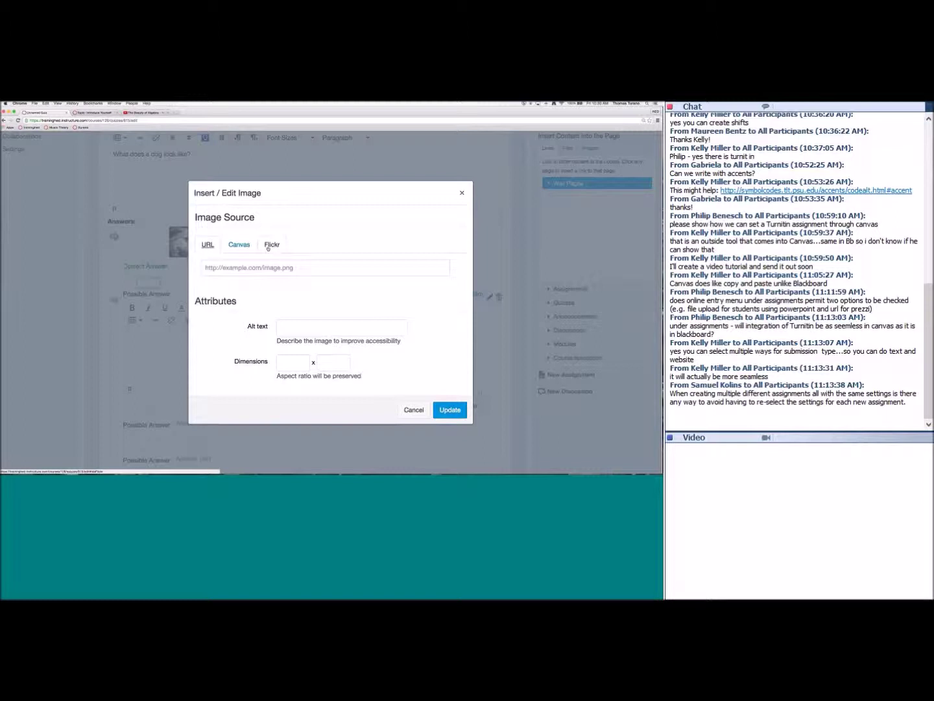
pyautogui.click(270, 245)
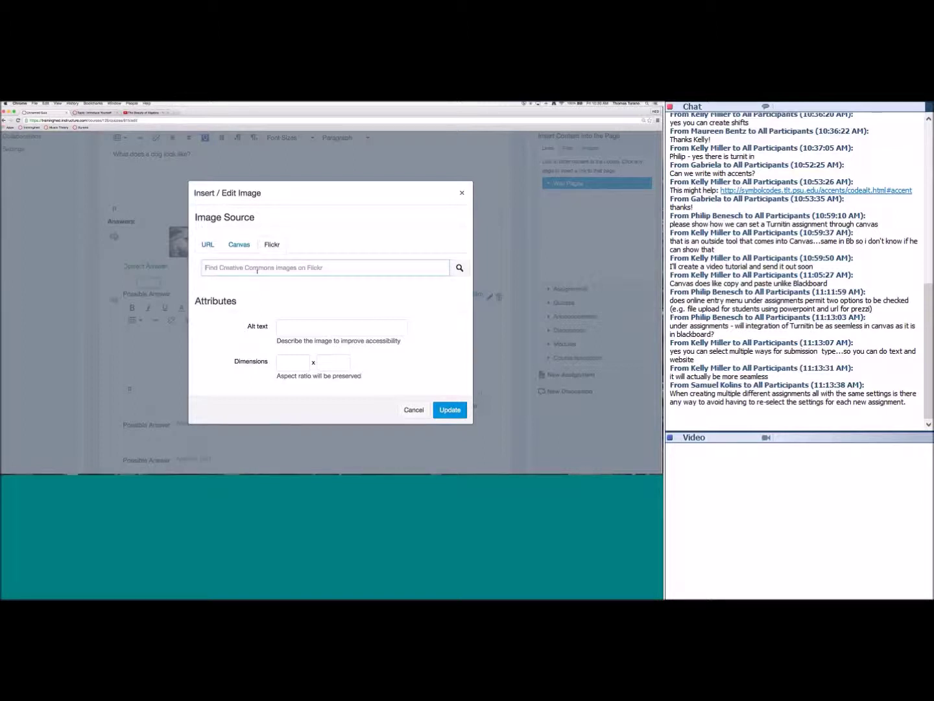
pyautogui.click(257, 272)
pyautogui.write('dog')
pyautogui.press('Return')
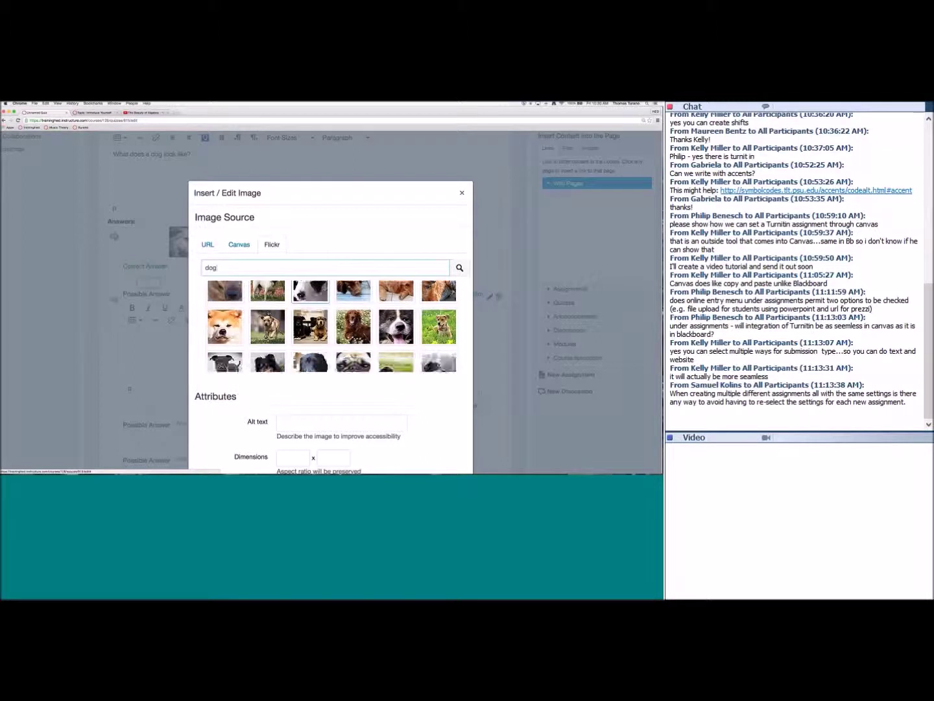
# - Insert the "My little dog" picture at a width of 100 and finish editing the possible answer
pyautogui.scroll(-1, 242, 322)
pyautogui.click(267, 326)
pyautogui.doubleClick(288, 421)
pyautogui.write('100')
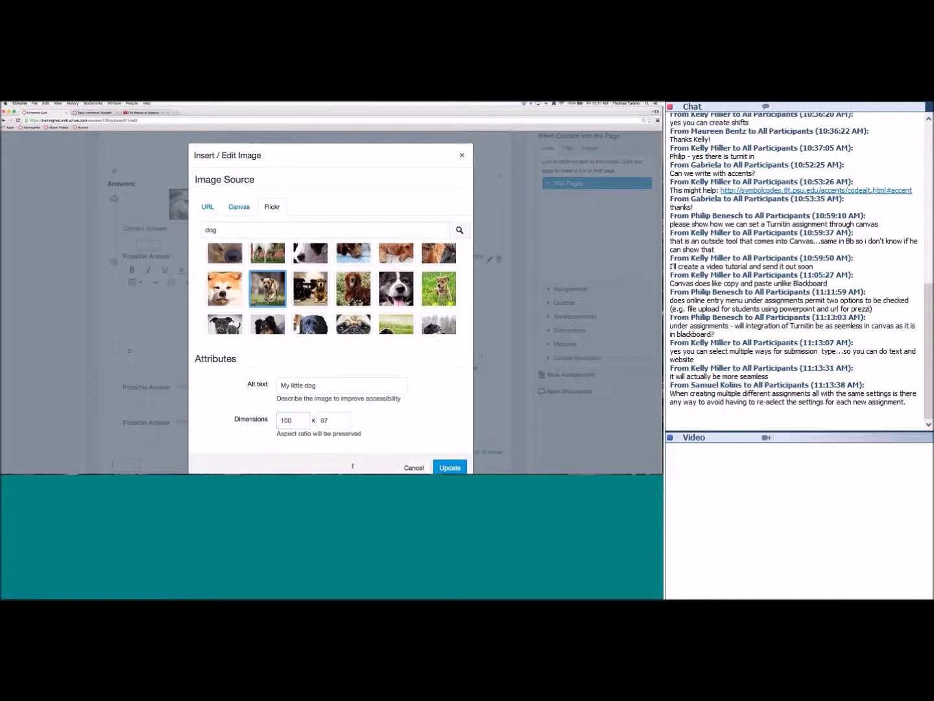
pyautogui.click(449, 467)
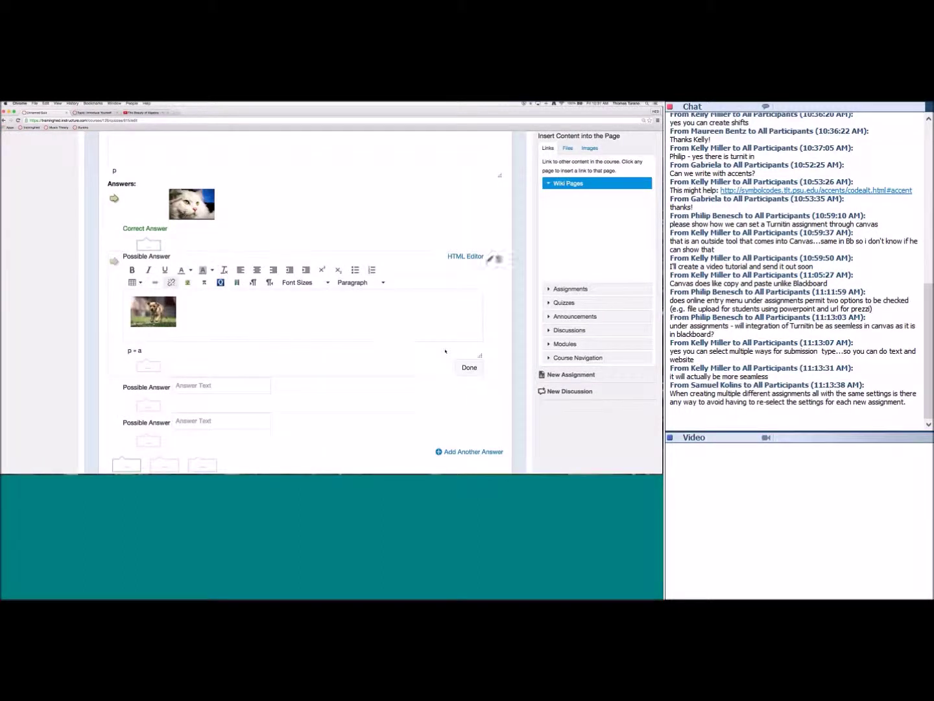
pyautogui.click(469, 367)
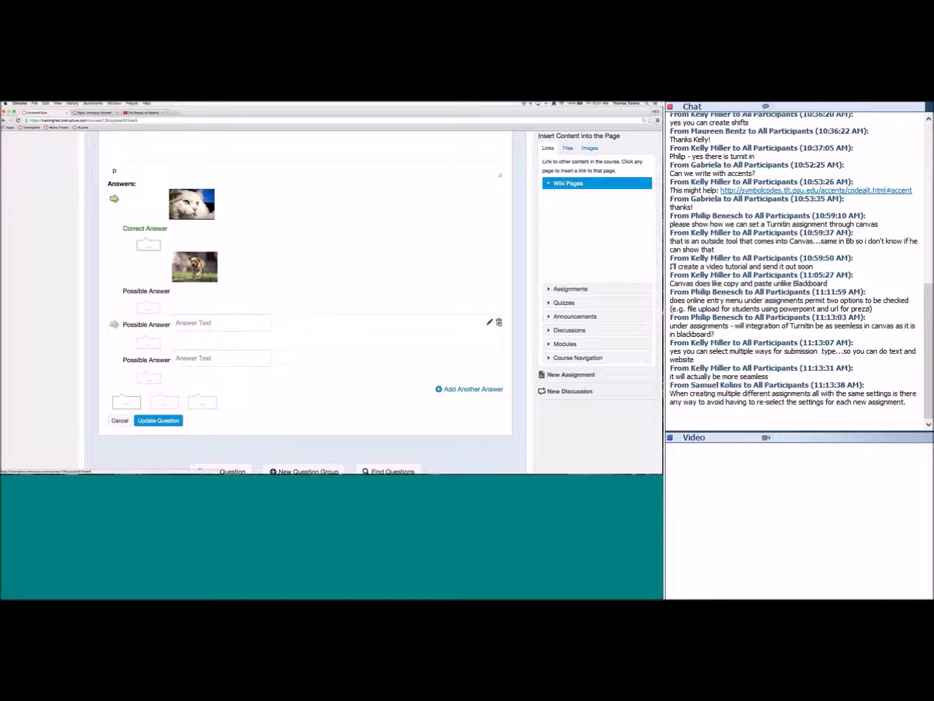
# - Delete the two empty possible answers and mark the dog picture as the correct answer
pyautogui.click(499, 322)
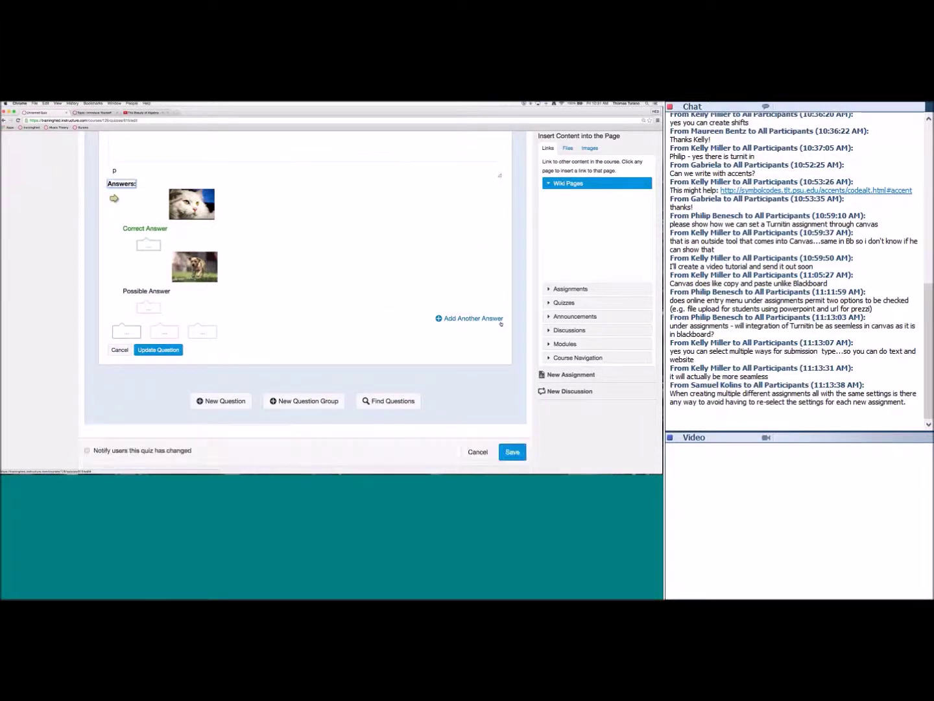
pyautogui.scroll(1, 441, 369)
pyautogui.scroll(1, 442, 369)
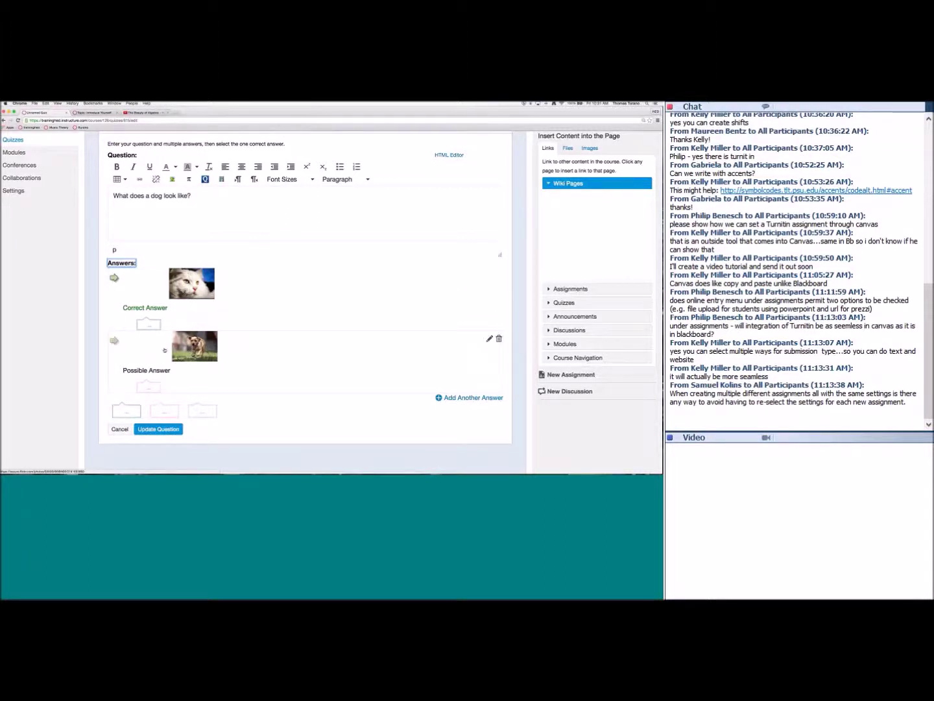
pyautogui.click(113, 341)
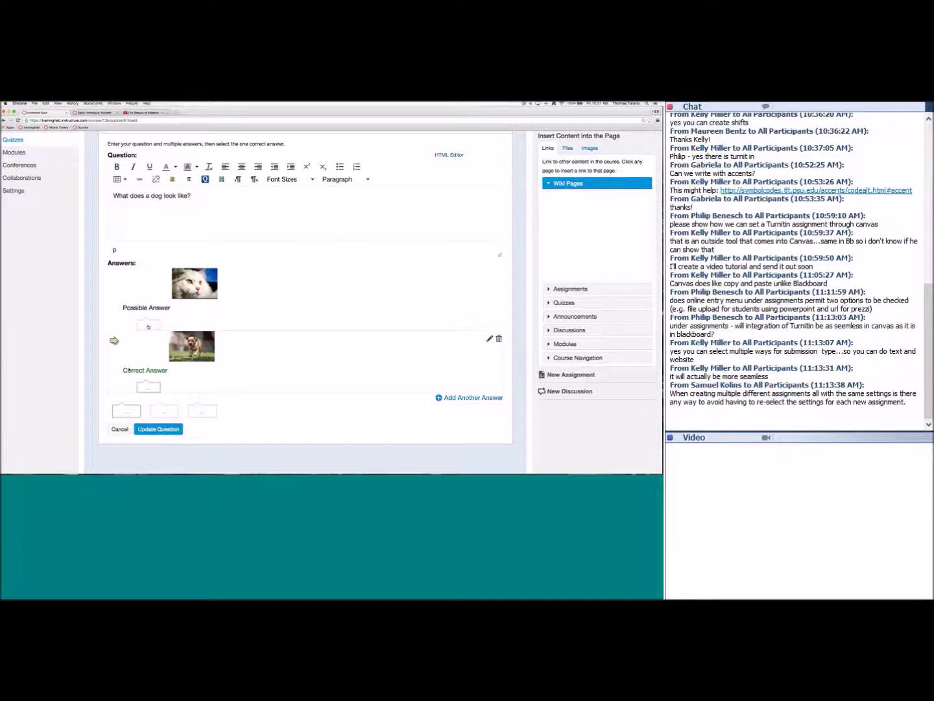
# - Add the comment "No, check out module 3 for more info." to the cat picture answer
pyautogui.click(150, 327)
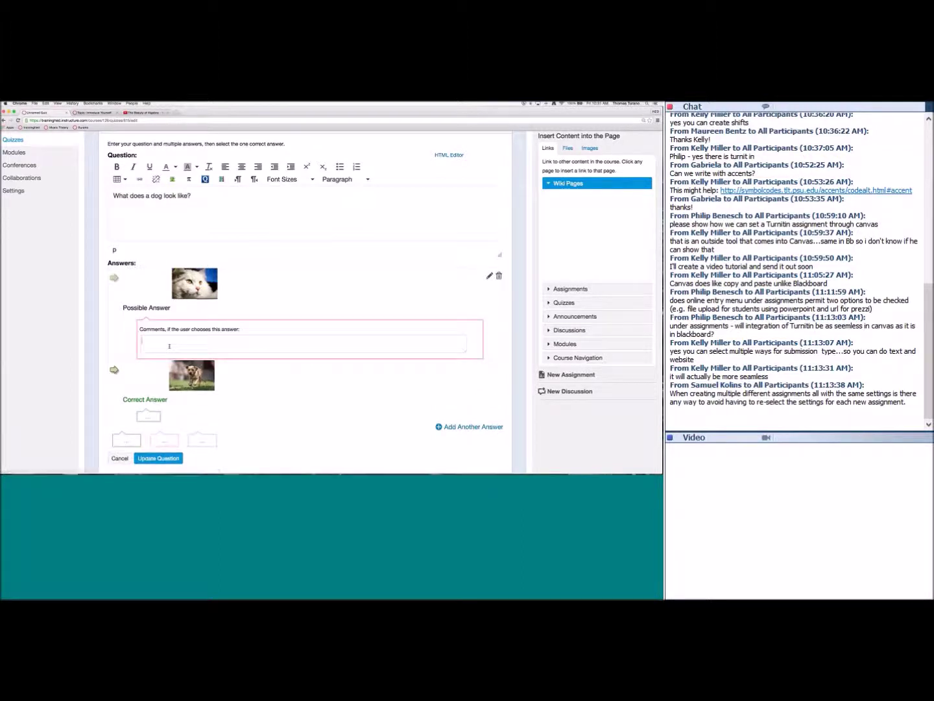
pyautogui.write('No')
pyautogui.write(', check ou')
pyautogui.write('t mod')
pyautogui.write('ule 1')
pyautogui.write(' for mor')
pyautogui.write('e d')
pyautogui.press('BackSpace')
pyautogui.write('inf')
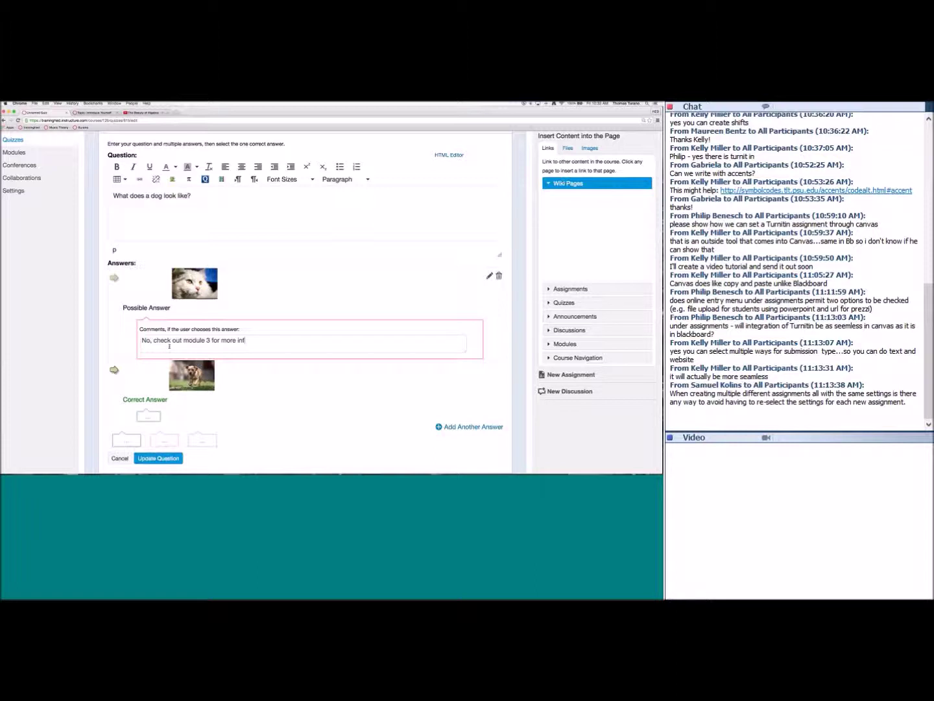
pyautogui.write('o.')
# - Add the comment "Aweee yeaaa :)) good job" to the dog picture answer, and save the question and the quiz
pyautogui.click(149, 416)
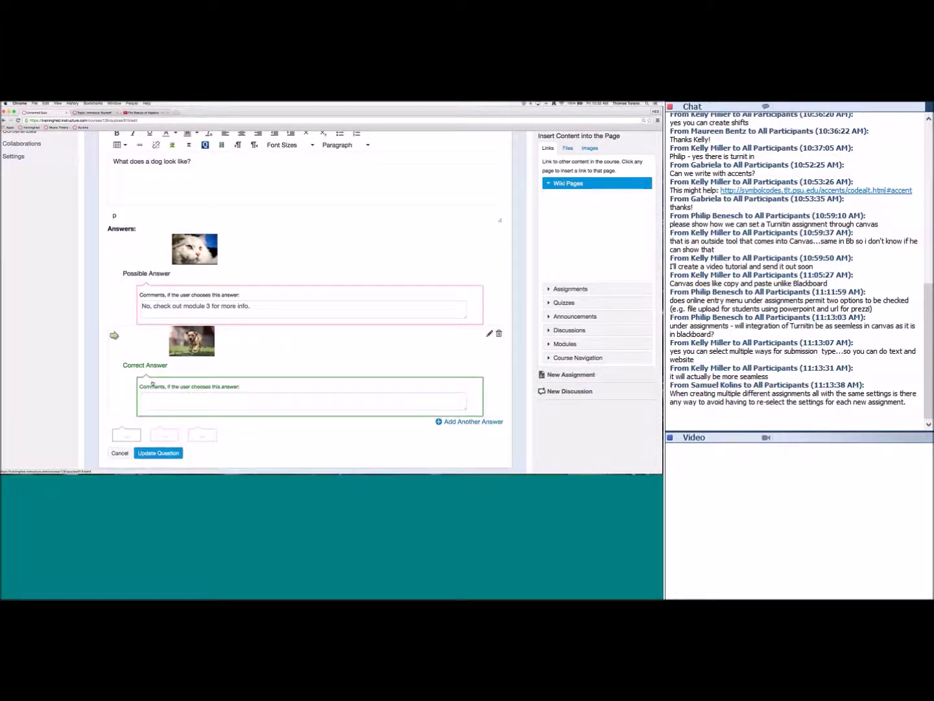
pyautogui.write('Awesoo')
pyautogui.write(' yea')
pyautogui.write('aa:)) good j')
pyautogui.write('ob')
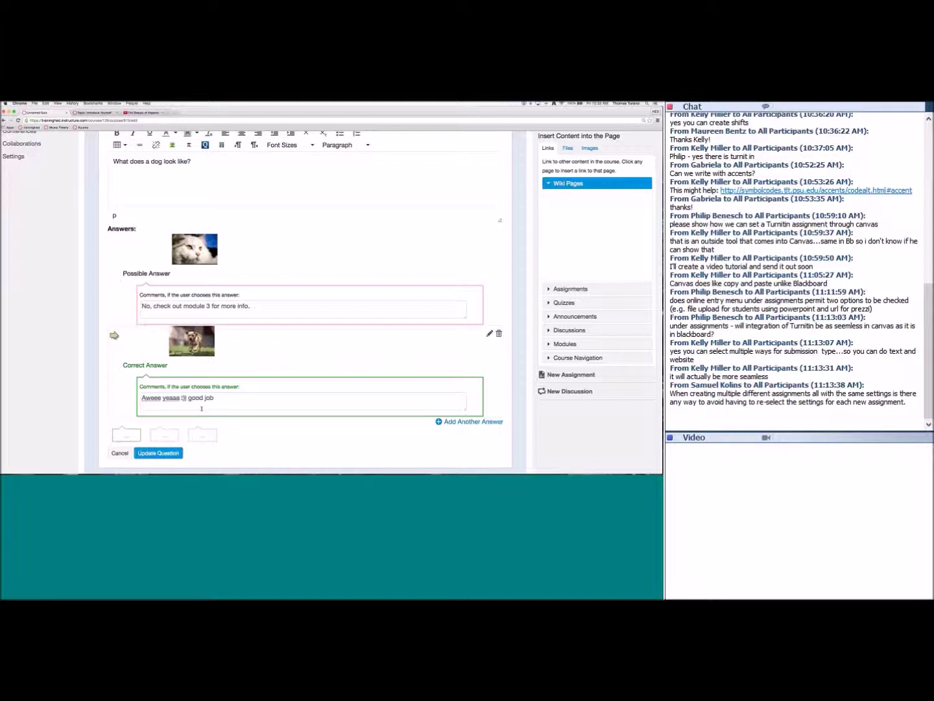
pyautogui.click(161, 452)
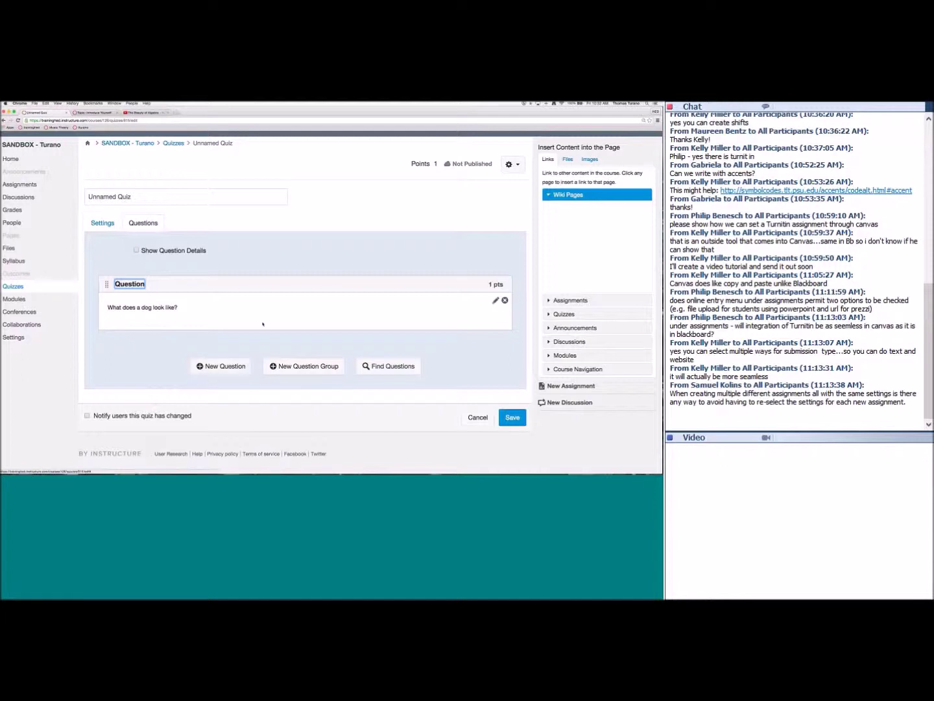
pyautogui.click(514, 420)
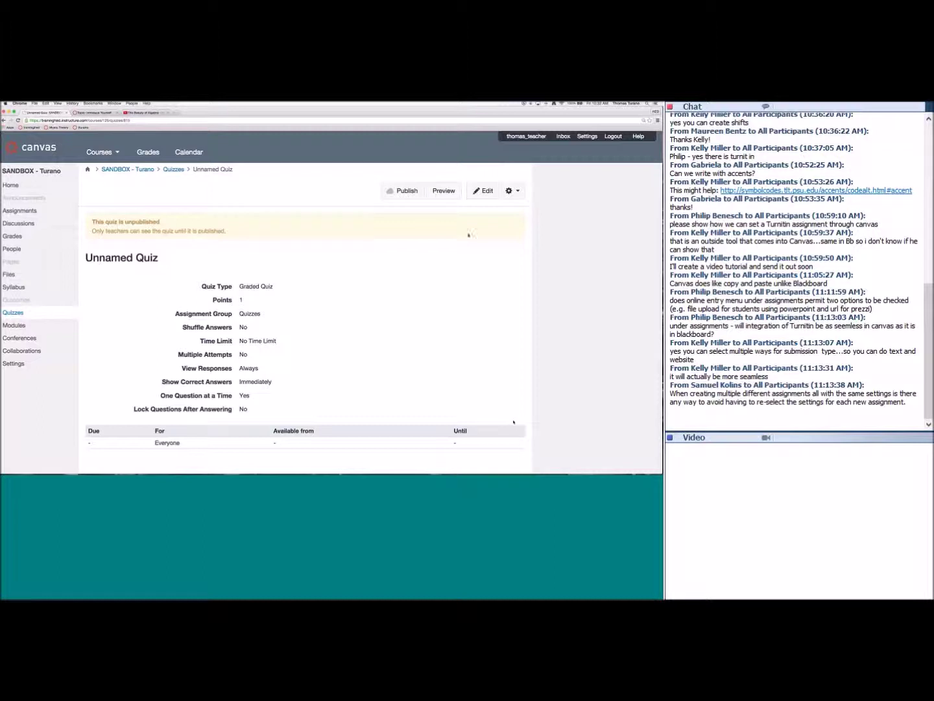
# - Preview the quiz, view the cat picture's linked Flickr page and return, and choose the cat picture as the answer
pyautogui.click(444, 191)
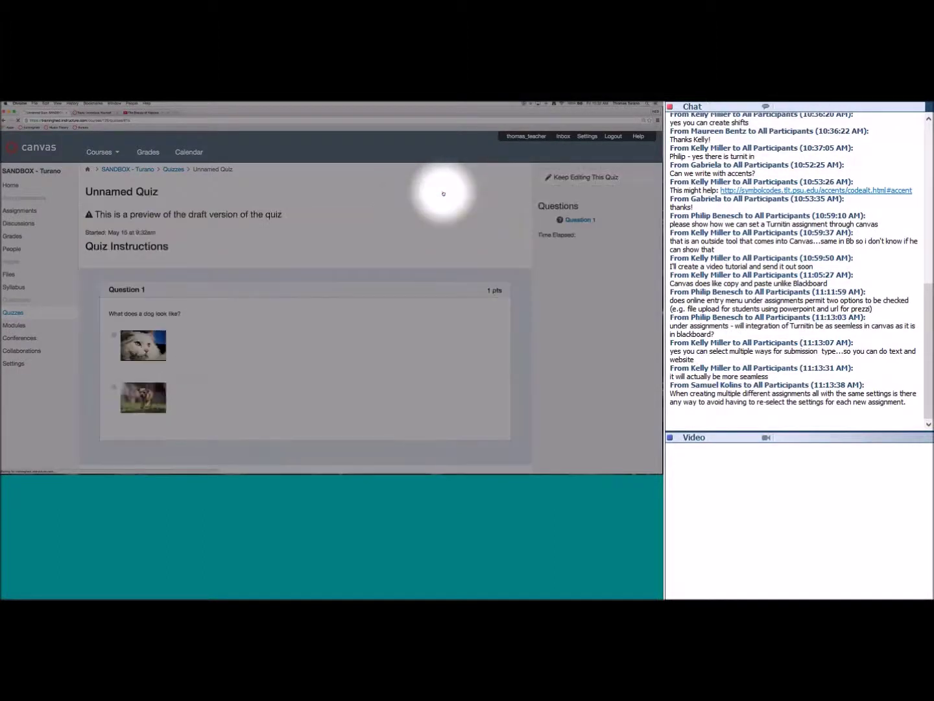
pyautogui.scroll(-1, 445, 207)
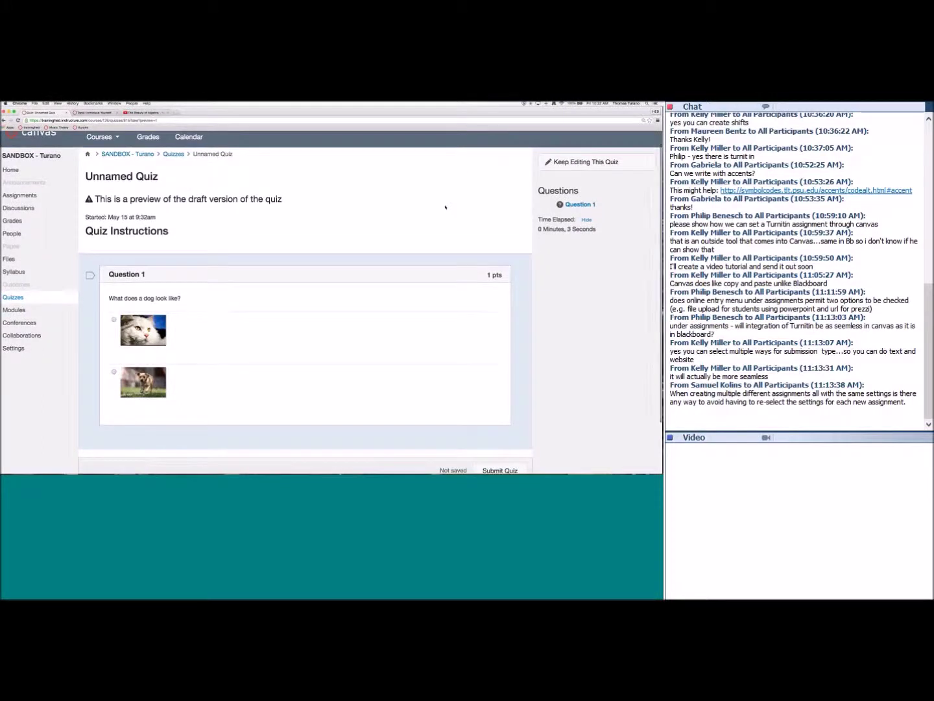
pyautogui.scroll(-1, 447, 205)
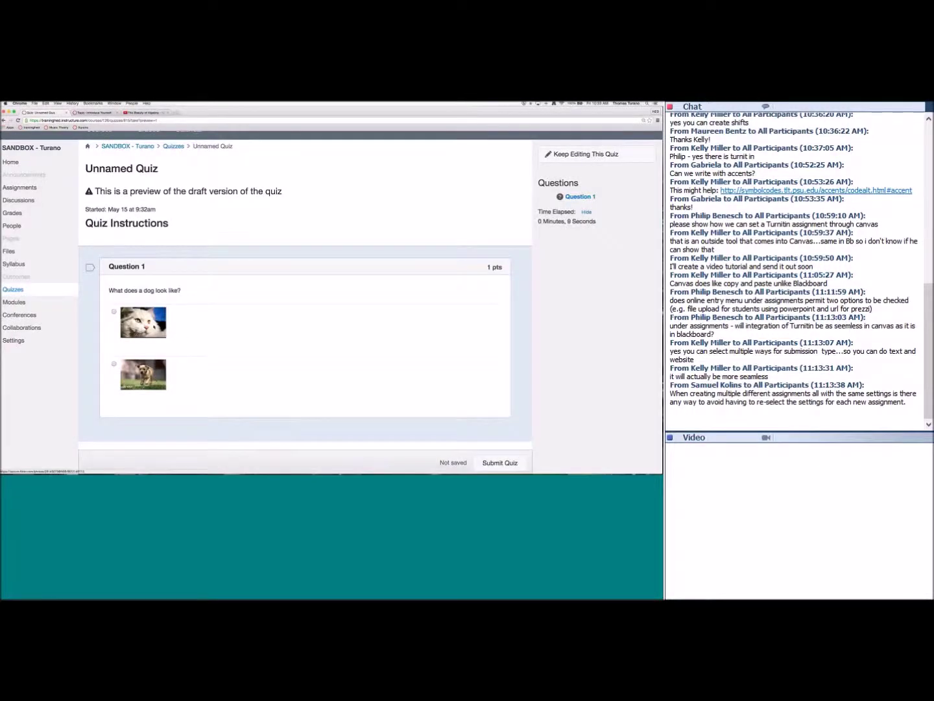
pyautogui.click(126, 323)
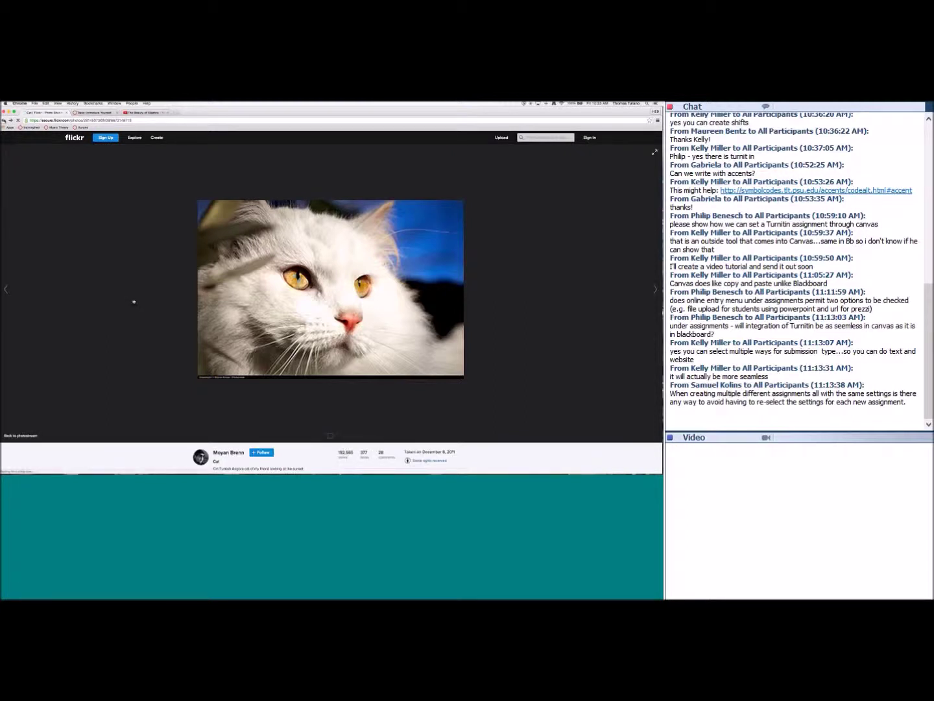
pyautogui.press('super+bracketleft')
pyautogui.click(114, 313)
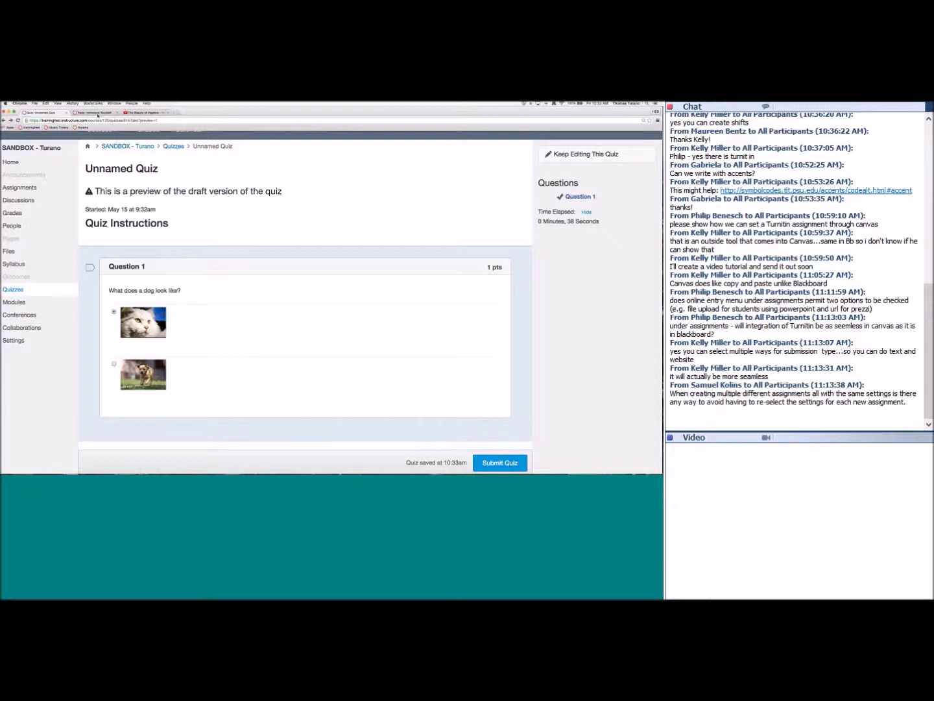
# - Switch to the Music Theory course and open the moderation page of Weekly Quiz: Pitch
pyautogui.click(98, 113)
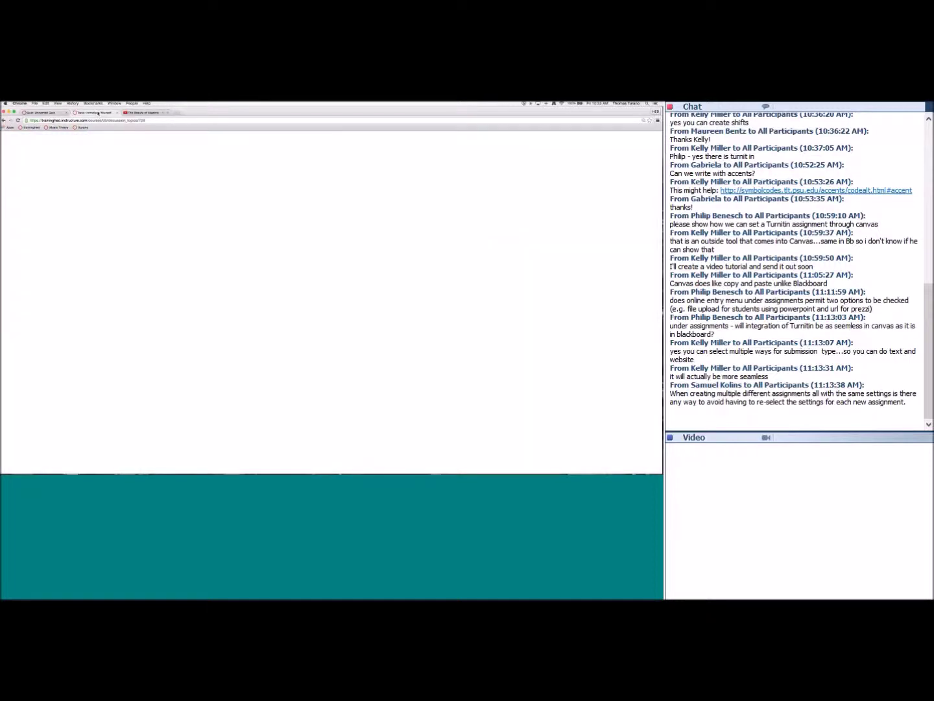
pyautogui.scroll(10, 21, 262)
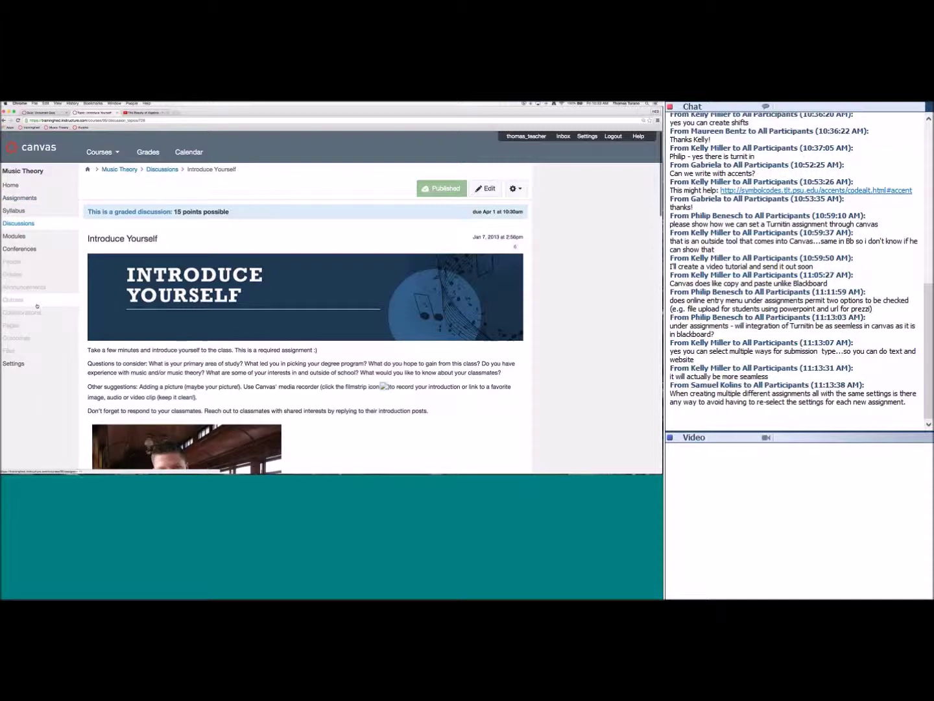
pyautogui.click(37, 302)
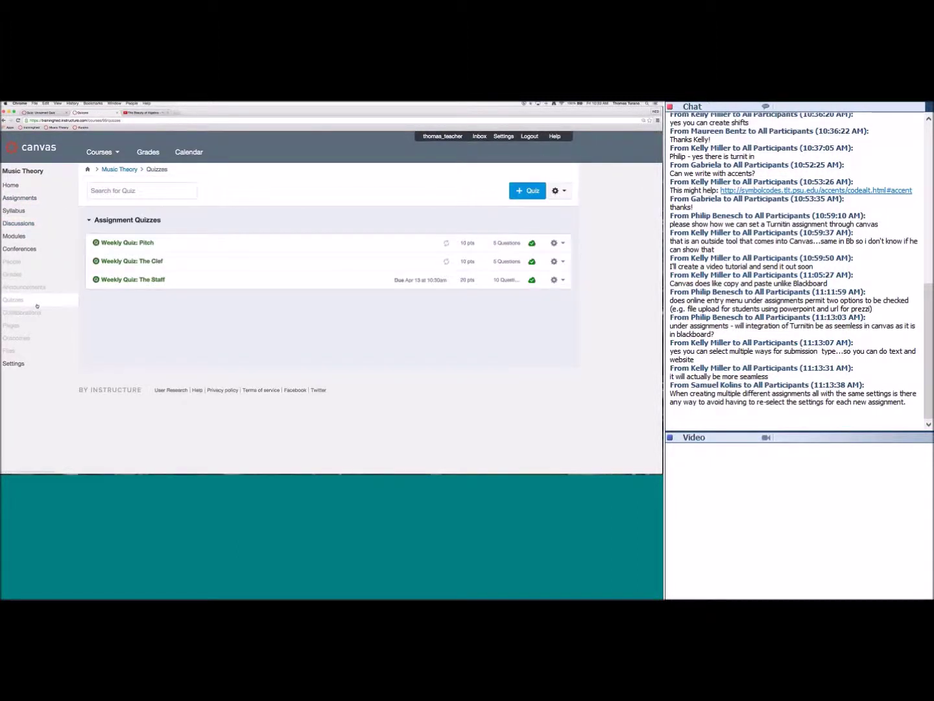
pyautogui.click(125, 244)
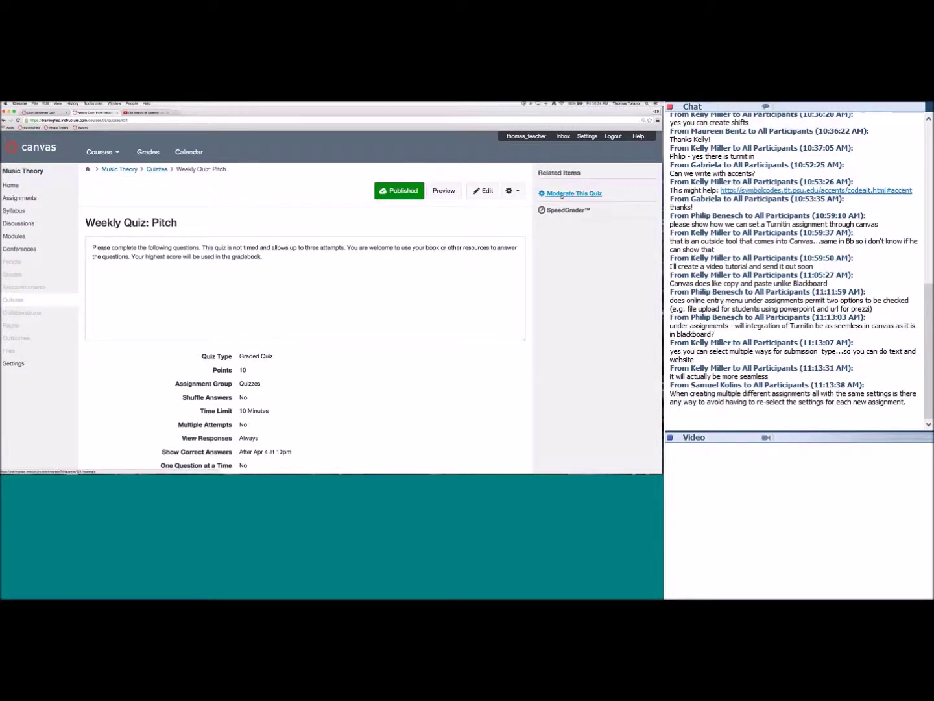
pyautogui.click(574, 193)
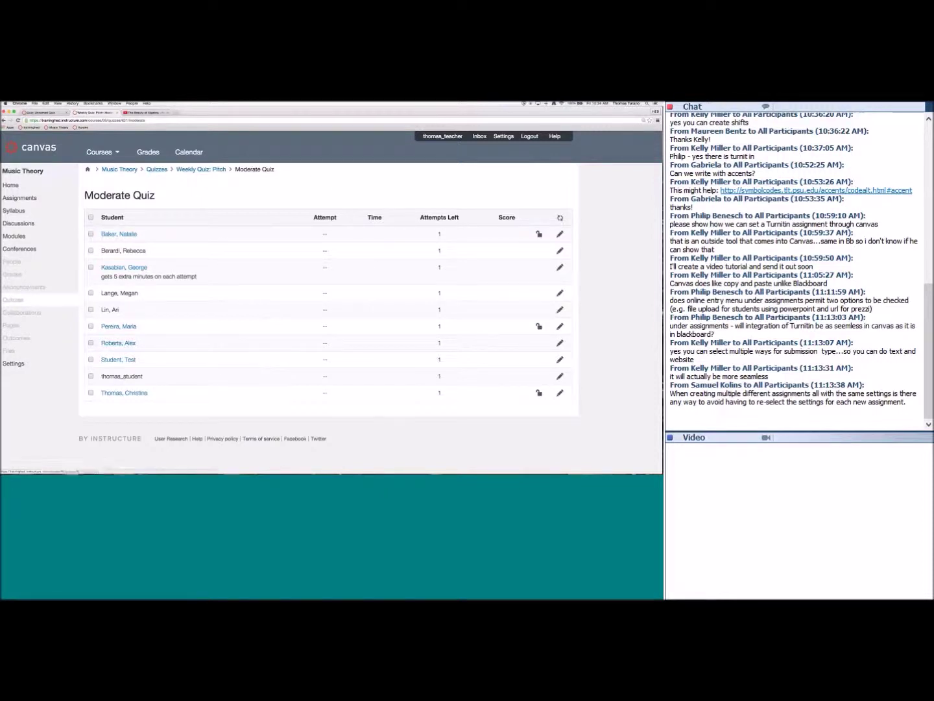
# - Give the seventh student in the list 5 extra minutes on every attempt and save the extension
pyautogui.click(560, 342)
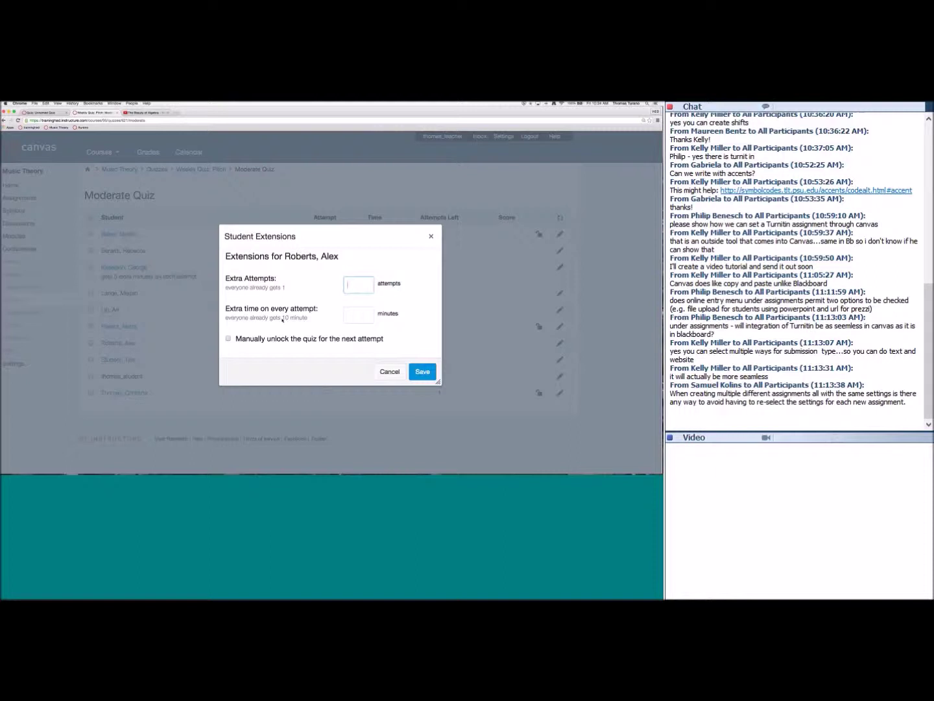
pyautogui.click(363, 315)
pyautogui.write('5')
pyautogui.click(429, 371)
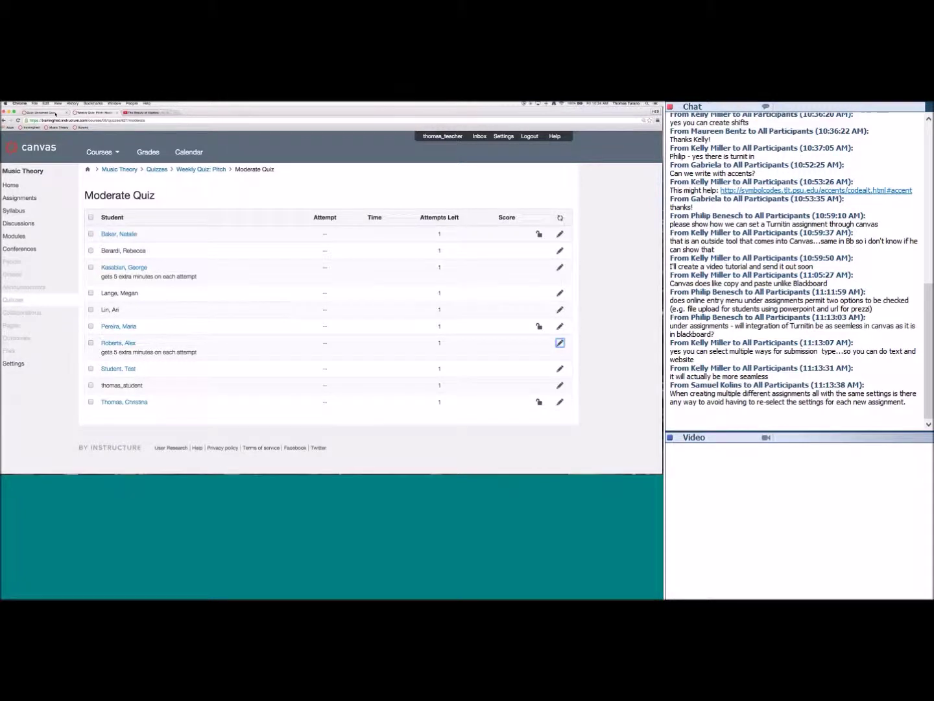
# - Return to the sandbox course and start a new page in its Pages area
pyautogui.click(55, 113)
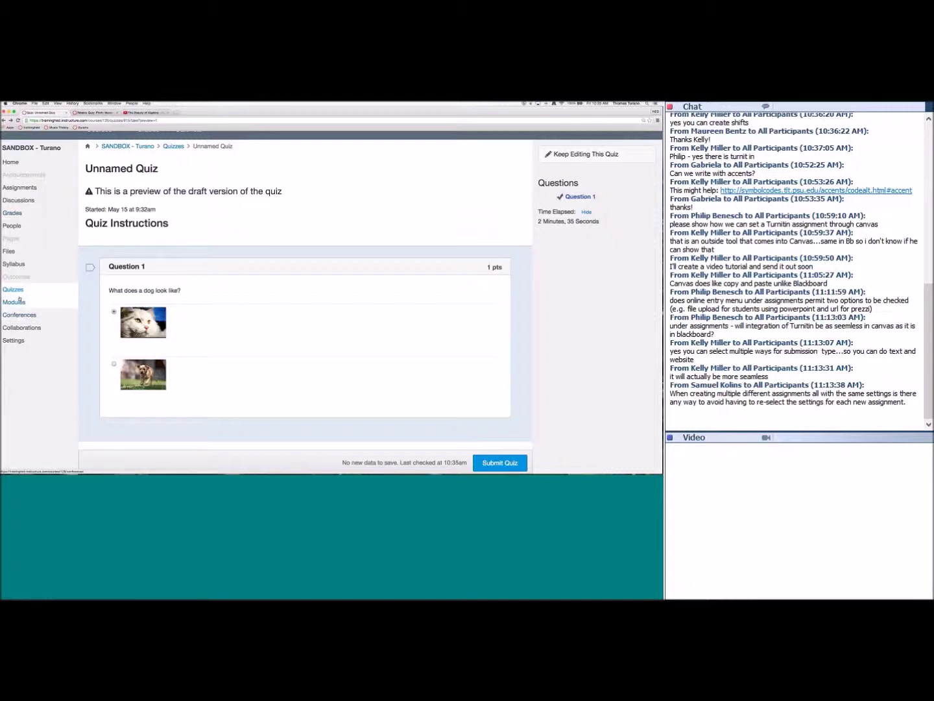
pyautogui.click(14, 238)
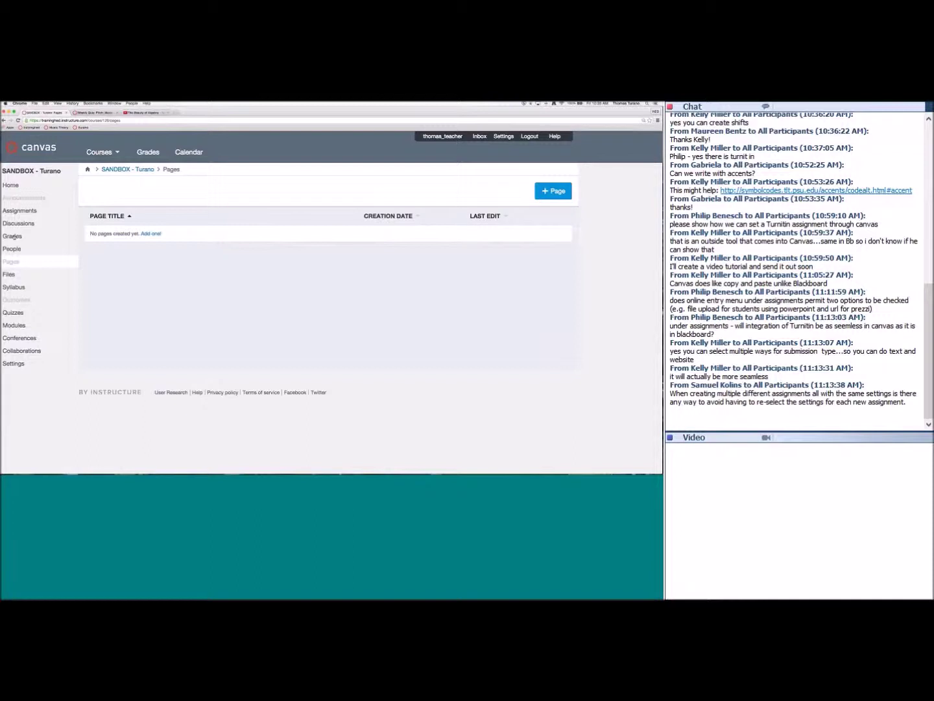
pyautogui.click(549, 192)
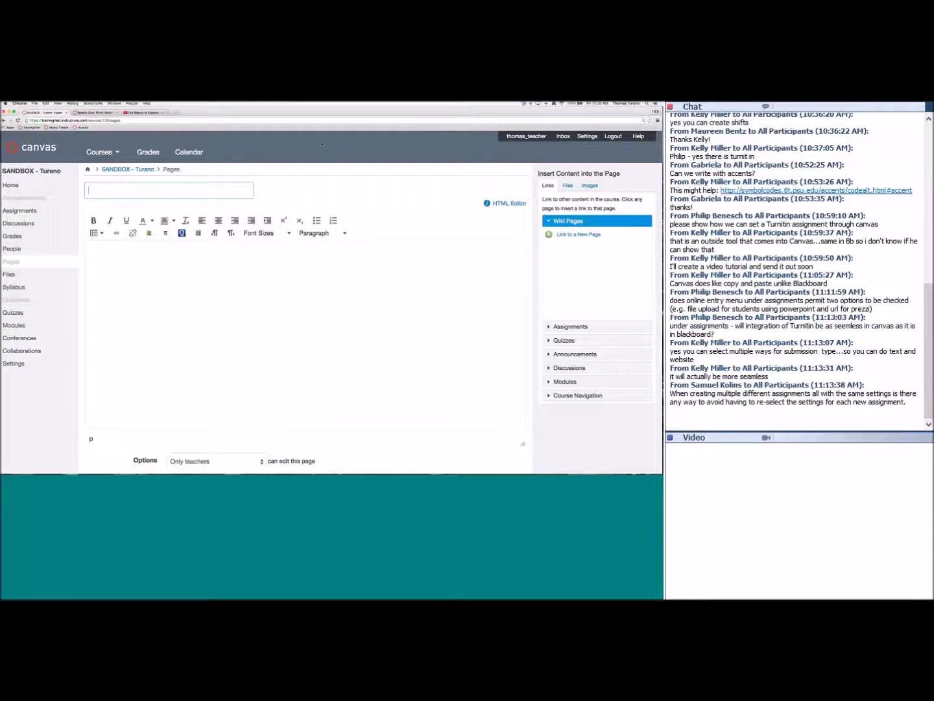
# - Switch to the Music Theory course and open the Treble Clef and Bass Clef - Lecture and Notes page
pyautogui.click(97, 113)
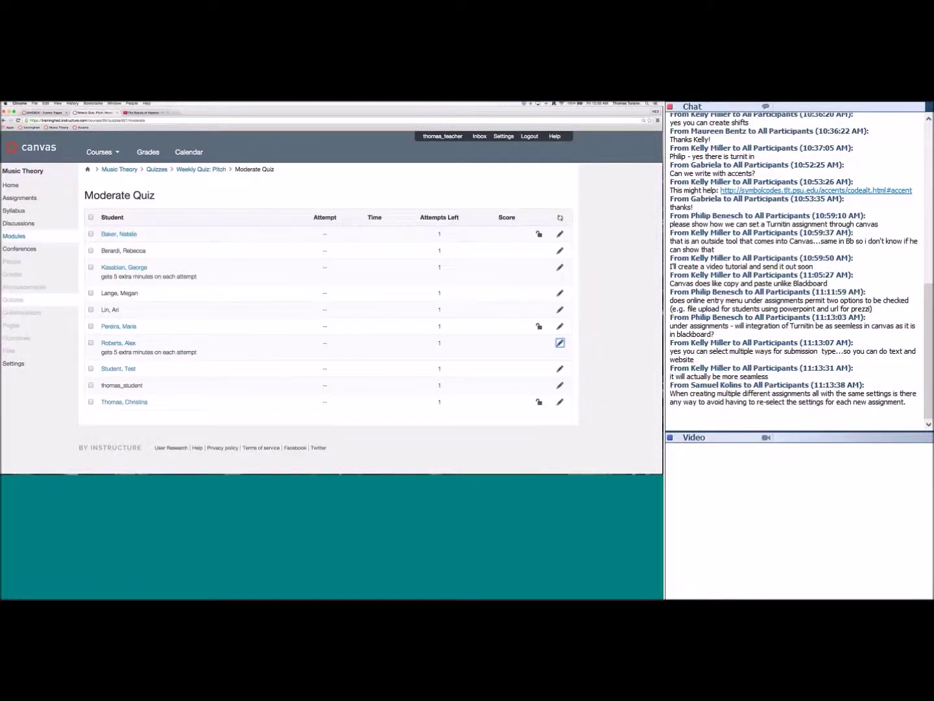
pyautogui.click(24, 326)
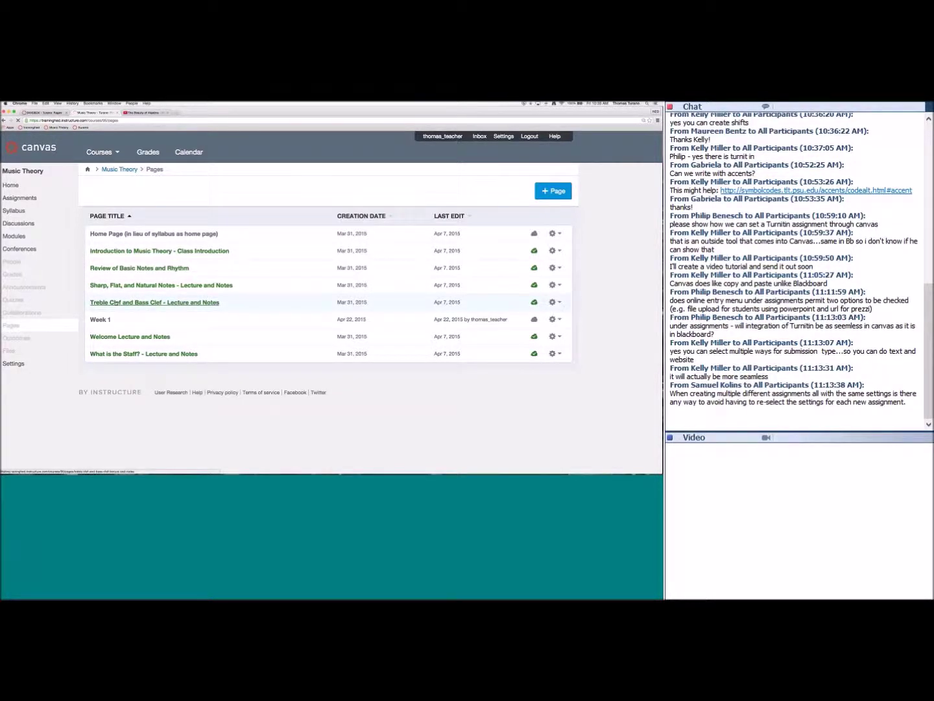
pyautogui.click(116, 302)
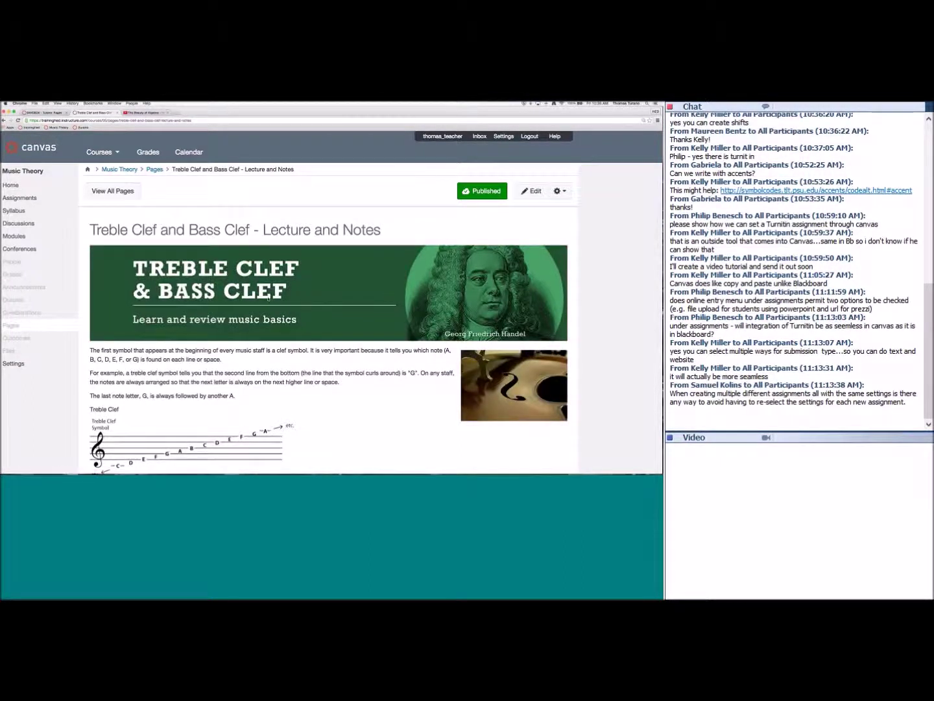
# - Examine the lecture page's banner, text, and clef figures down to the embedded video under Lecture Videos
pyautogui.scroll(-1, 354, 299)
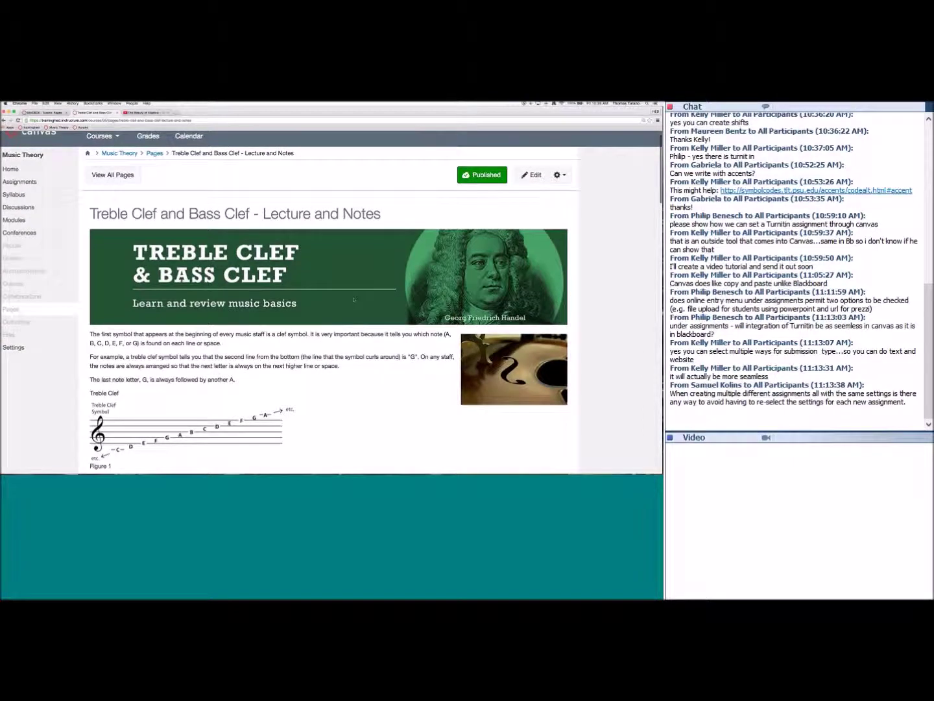
pyautogui.scroll(-1, 354, 300)
pyautogui.scroll(-1, 353, 300)
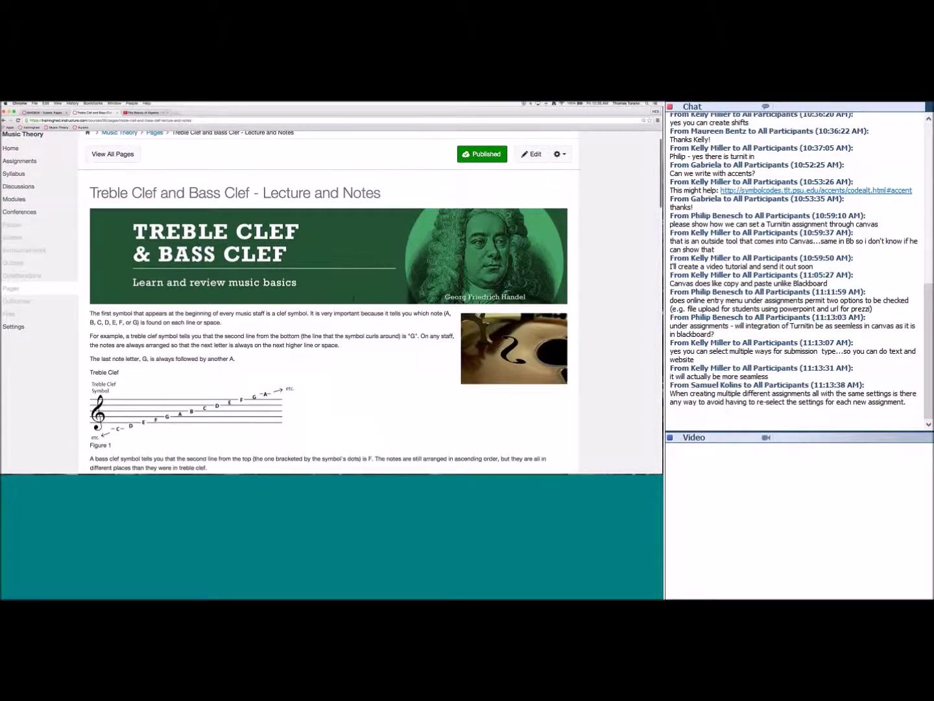
pyautogui.scroll(-4, 188, 245)
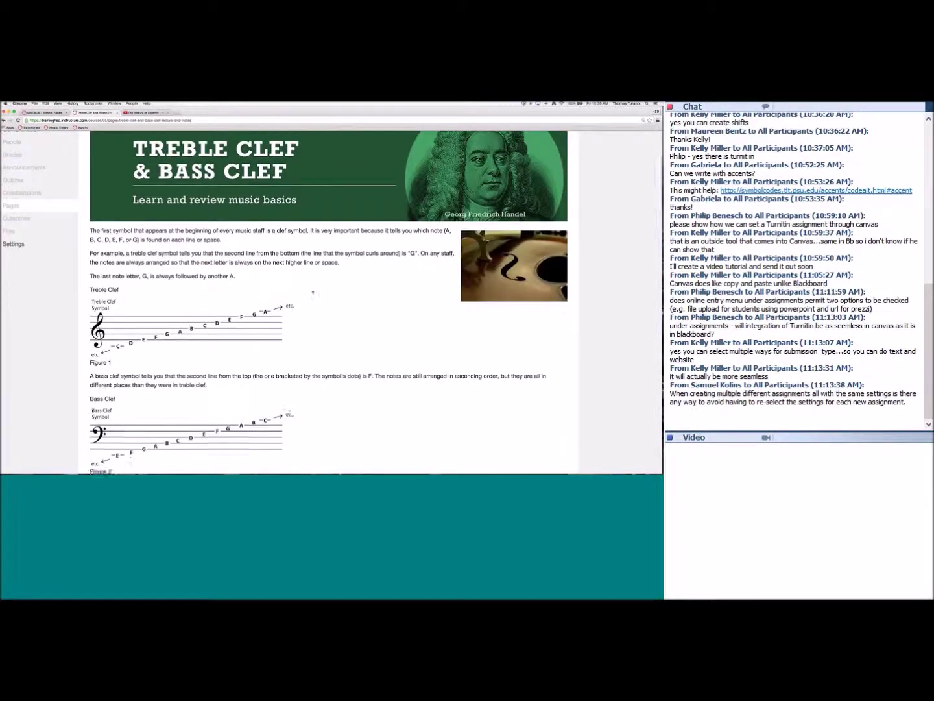
pyautogui.scroll(-2, 186, 266)
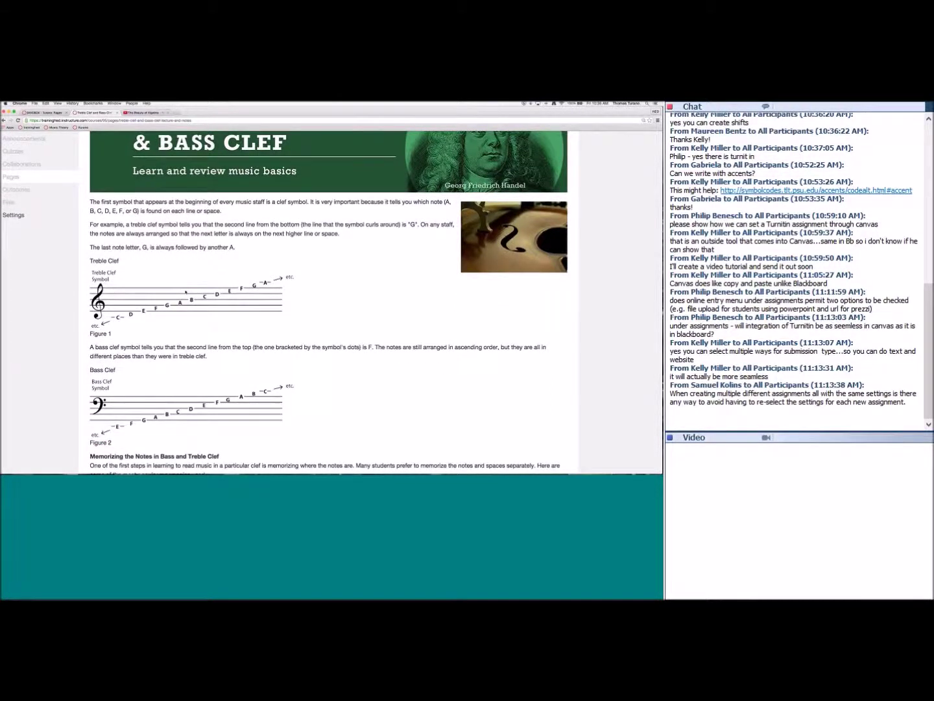
pyautogui.scroll(-6, 183, 291)
pyautogui.scroll(-14, 189, 292)
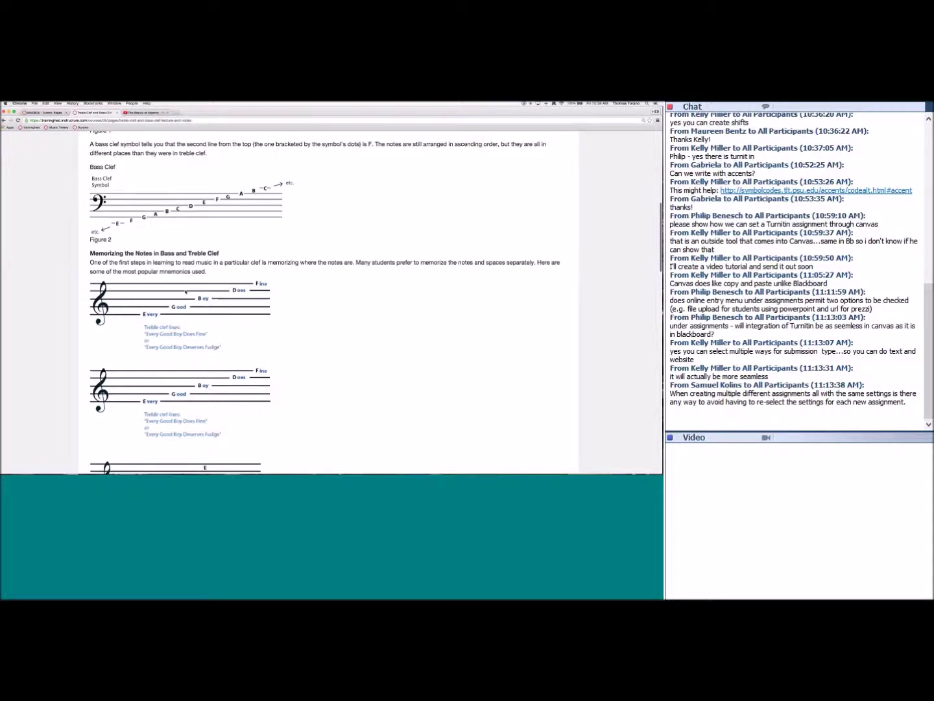
pyautogui.scroll(-6, 186, 292)
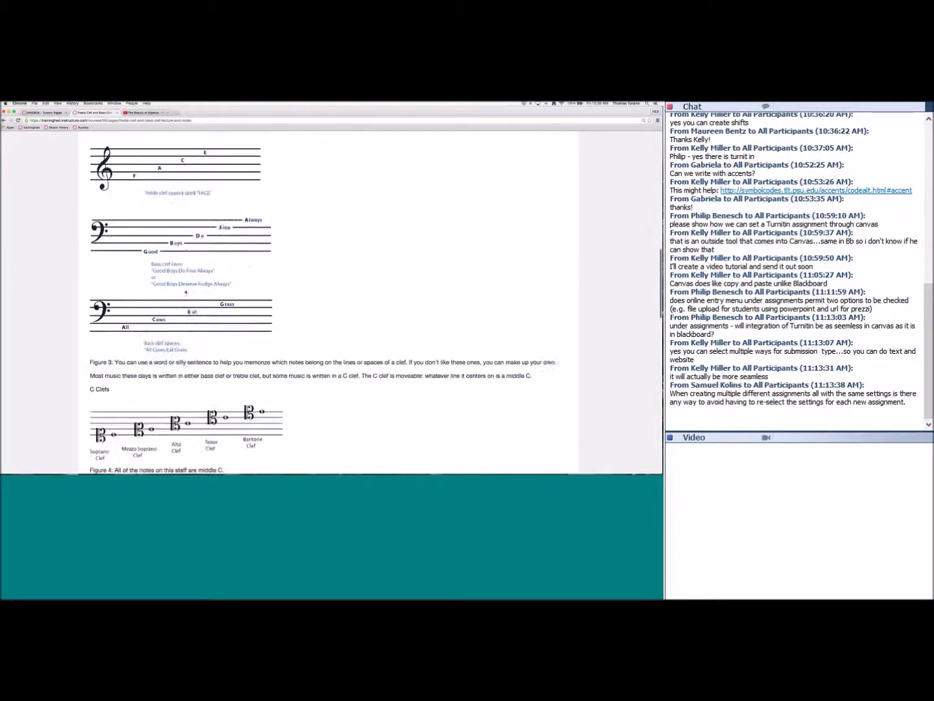
pyautogui.scroll(-2, 185, 291)
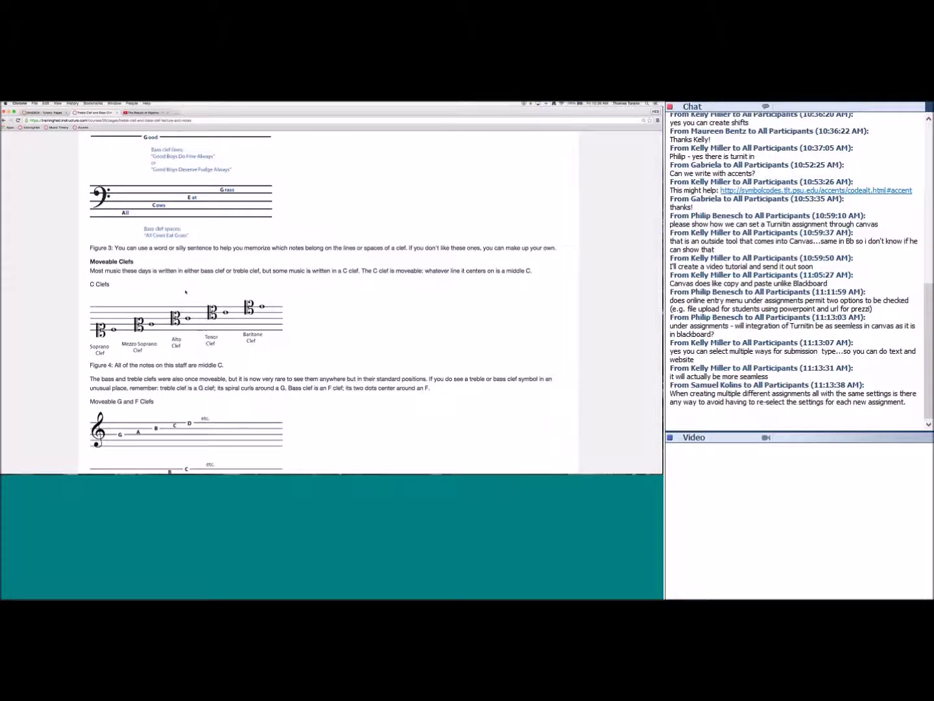
pyautogui.scroll(-2, 185, 293)
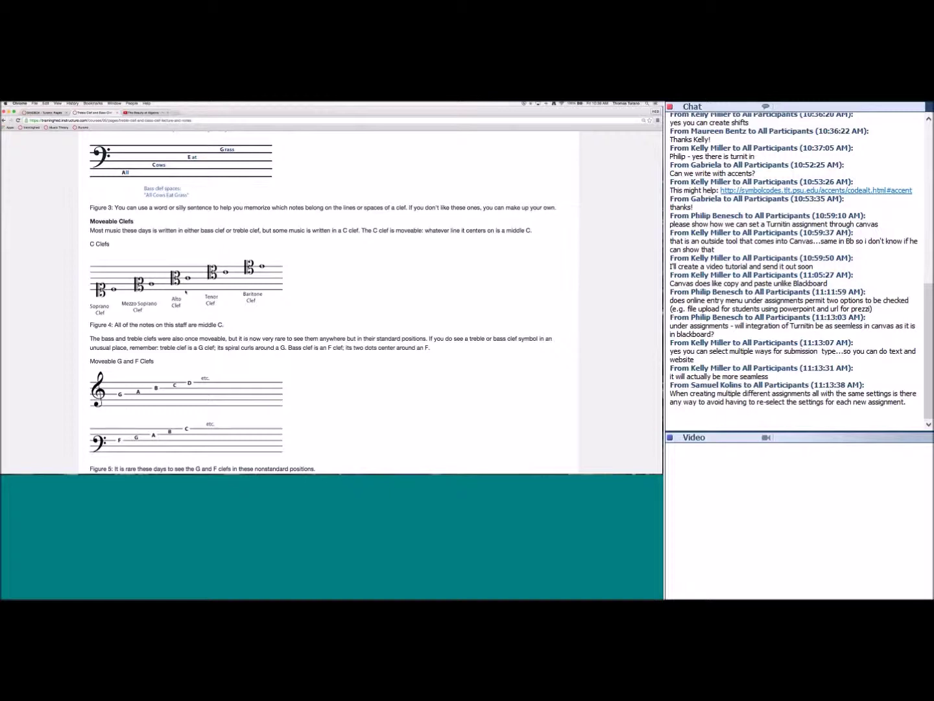
pyautogui.scroll(-5, 185, 291)
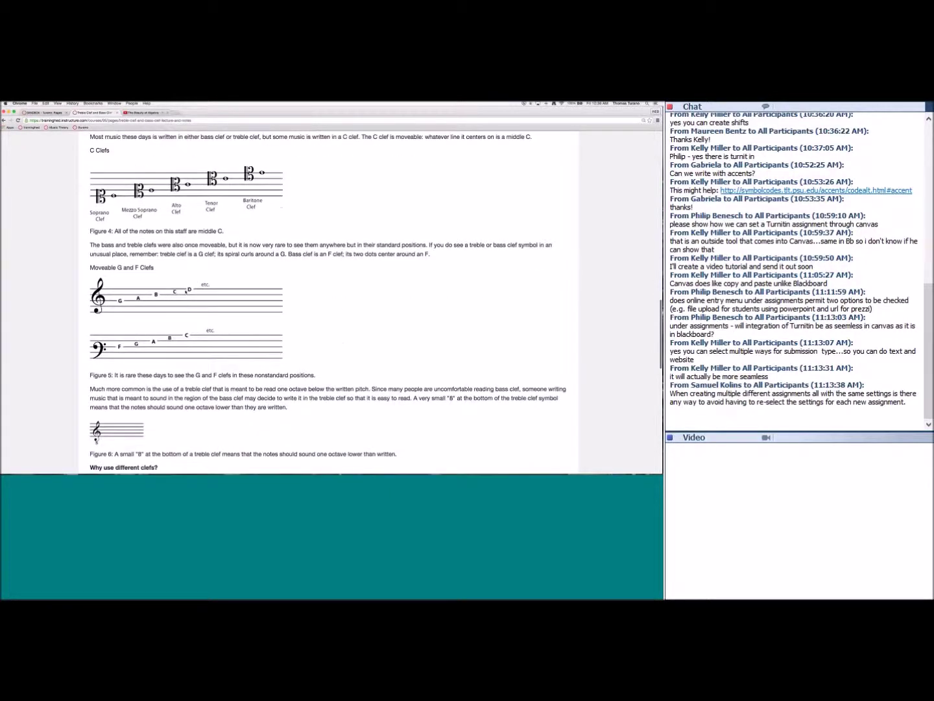
pyautogui.scroll(-20, 329, 298)
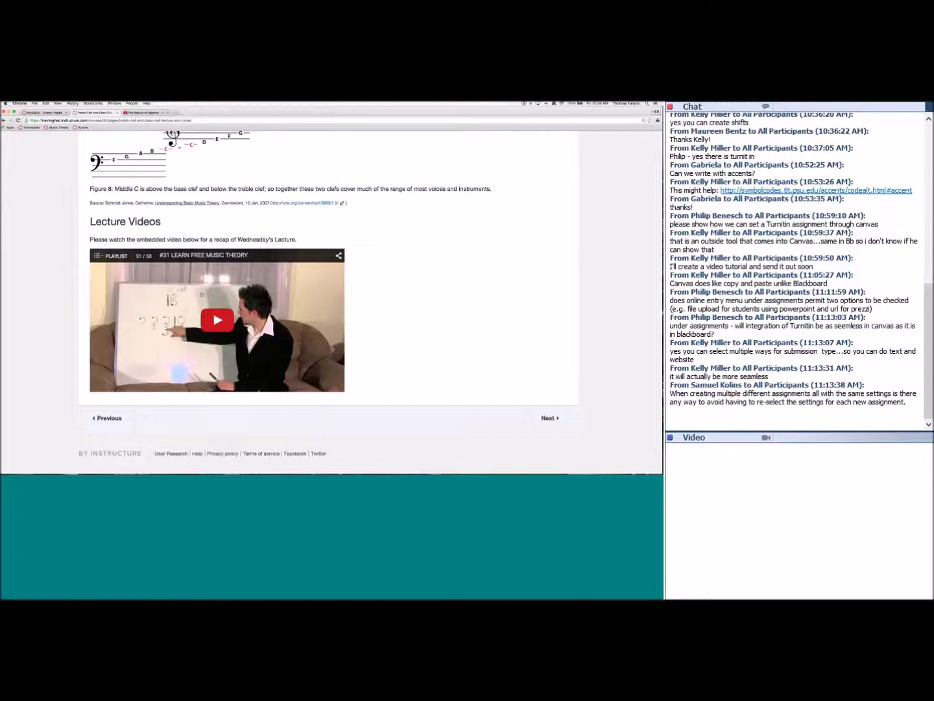
# - Return to the new page in the sandbox course and view the options for who can edit it, keeping Only teachers
pyautogui.click(54, 113)
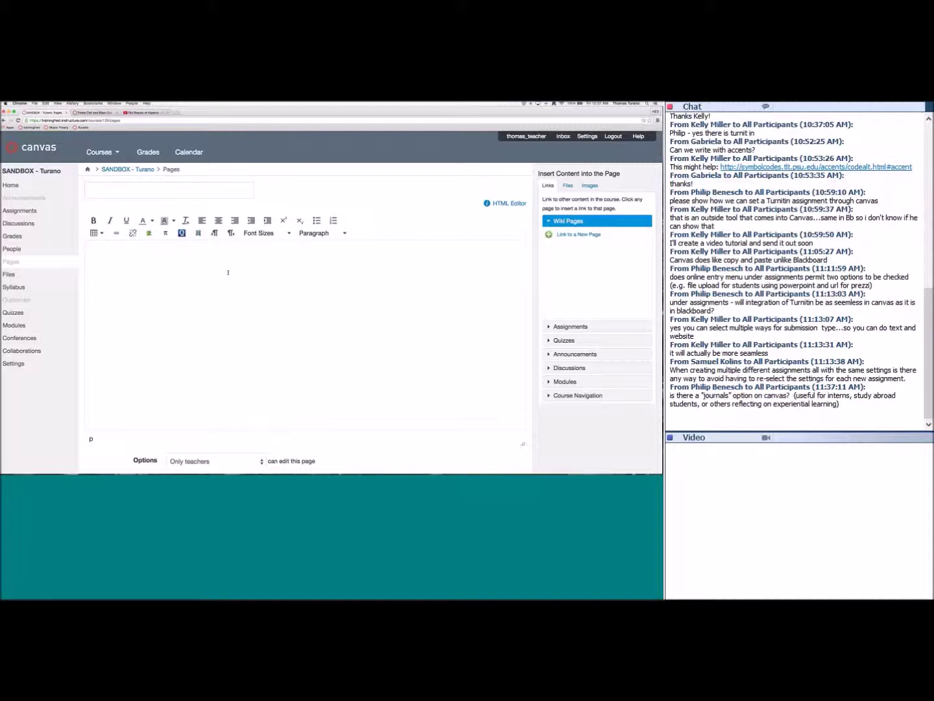
pyautogui.scroll(-2, 223, 311)
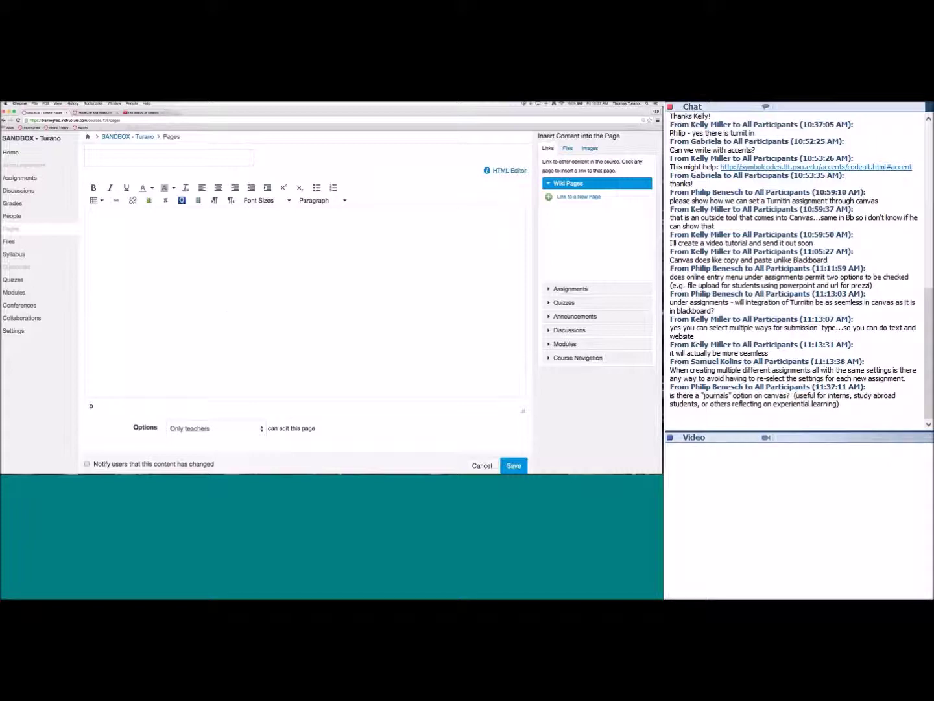
pyautogui.scroll(-2, 151, 390)
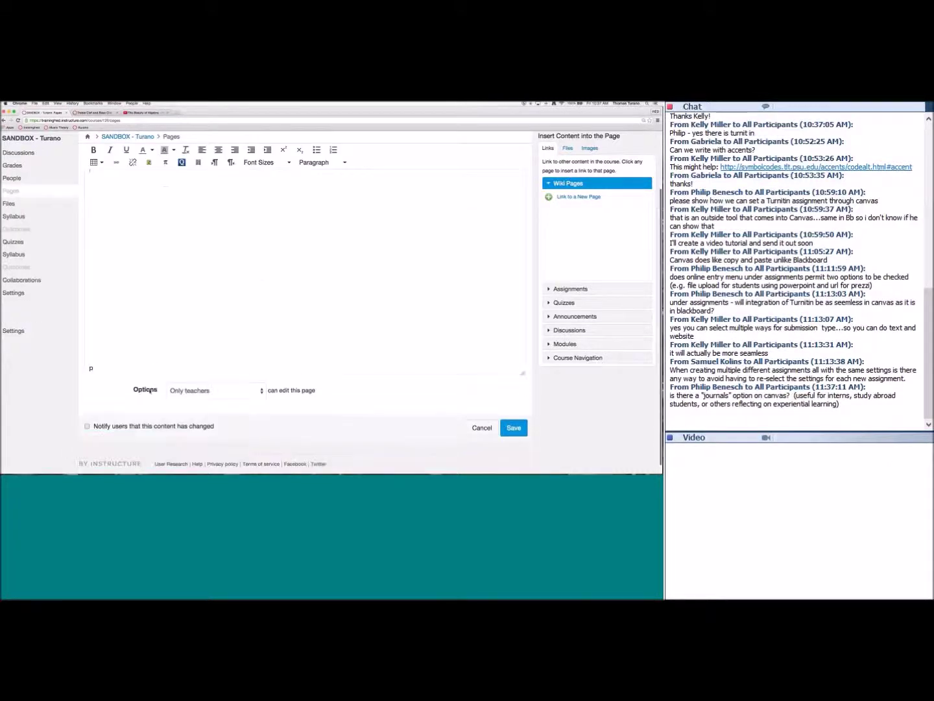
pyautogui.click(191, 391)
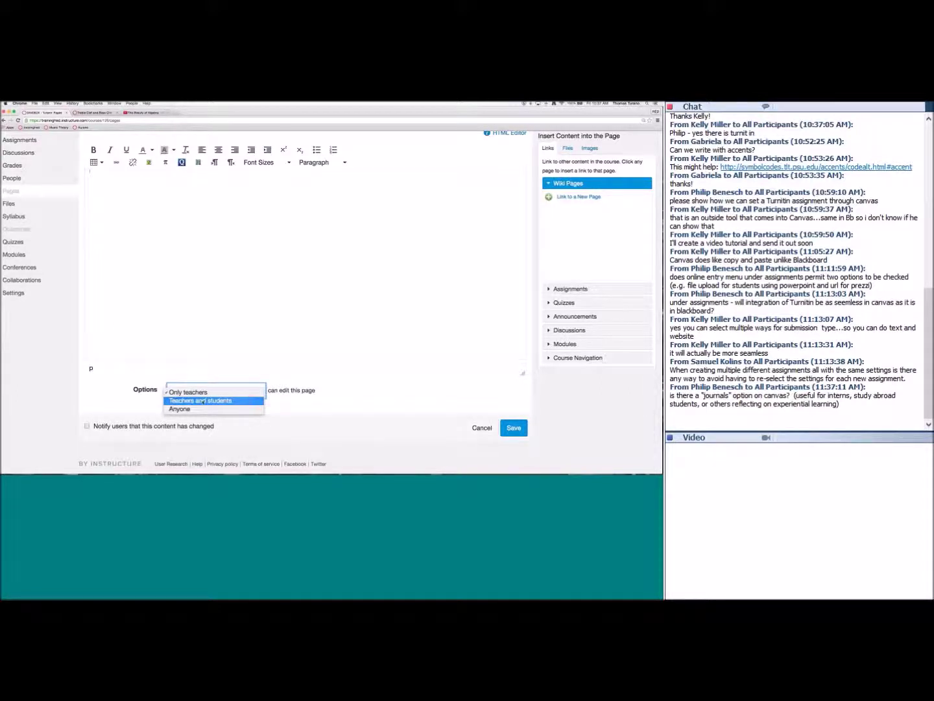
pyautogui.click(301, 397)
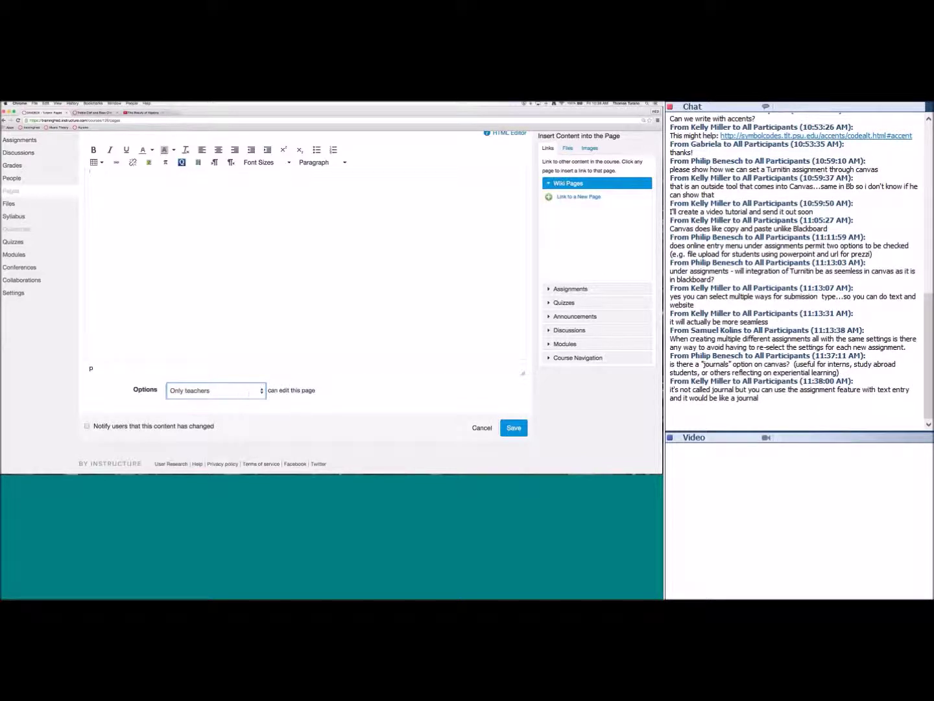
pyautogui.scroll(3, 206, 355)
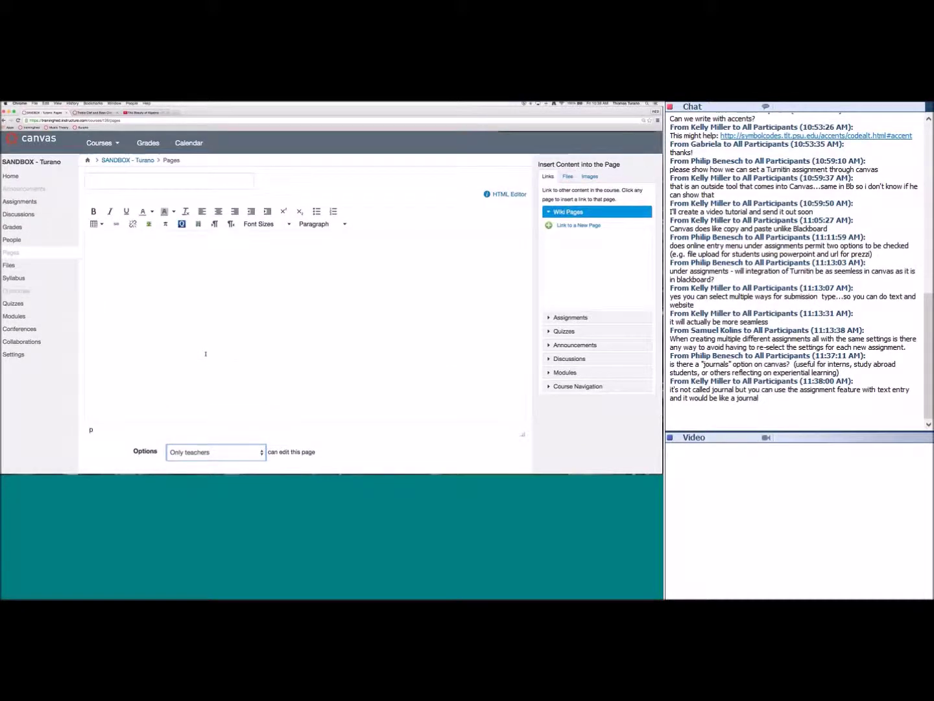
pyautogui.scroll(1, 205, 352)
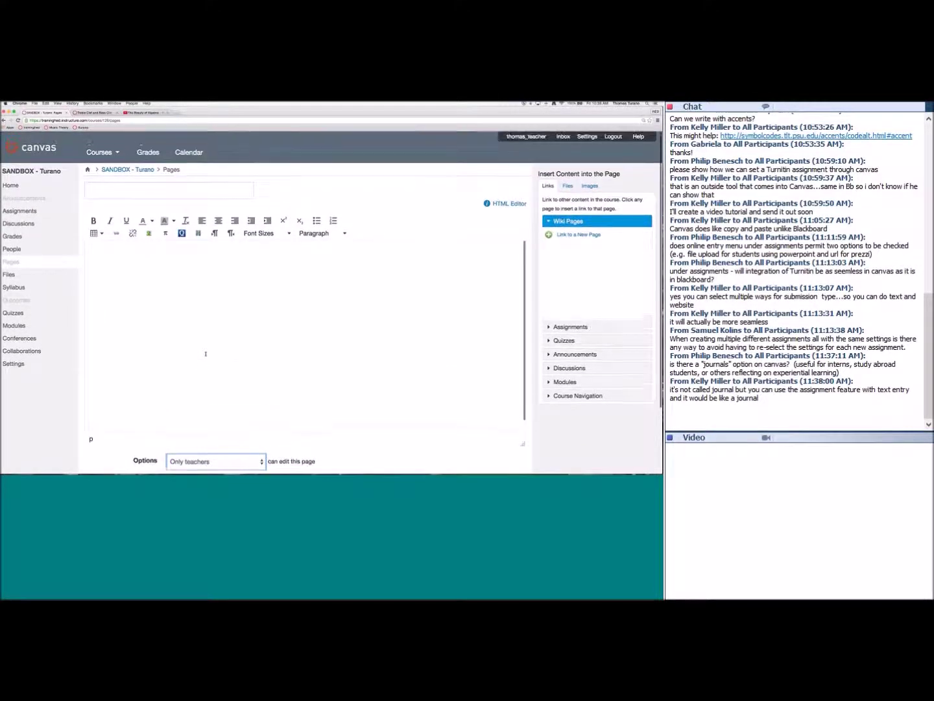